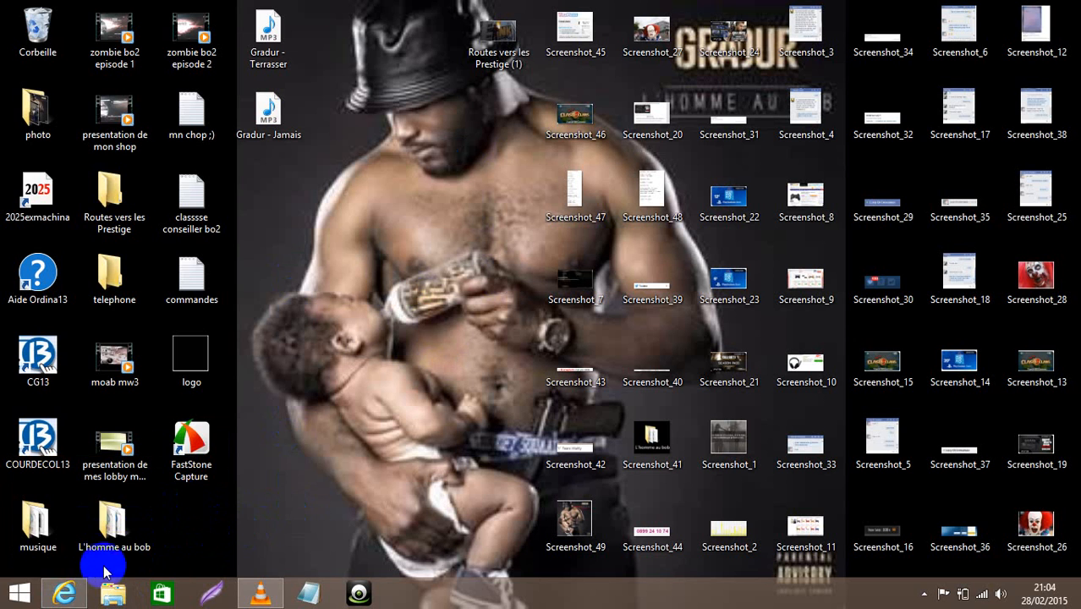
Step: Switch to Internet Explorer and open the Pixlr Express editor through the saved favourite "logo"
click(64, 592)
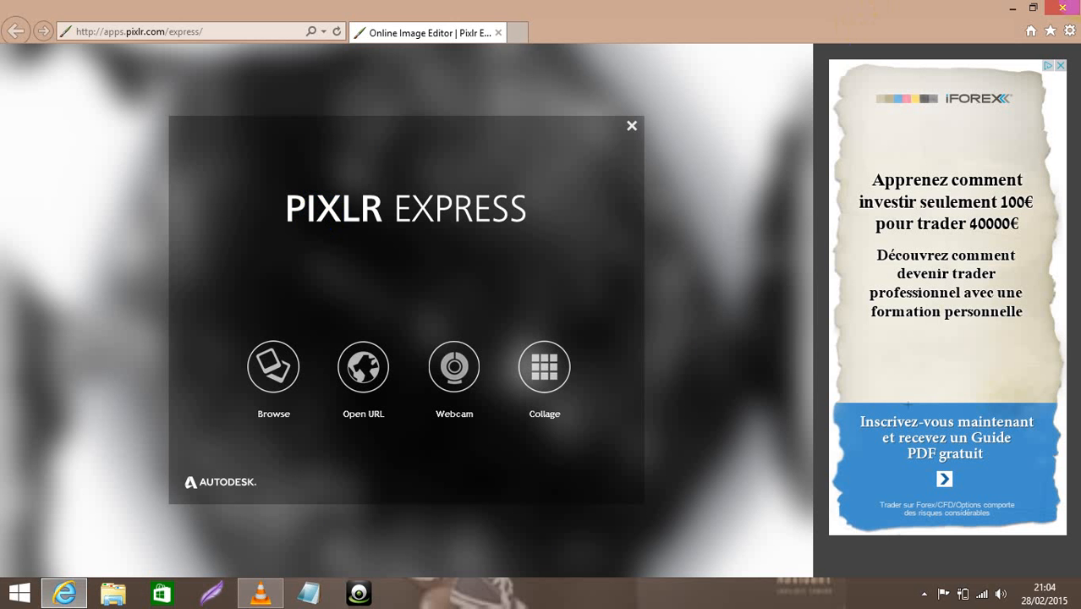
click(1063, 10)
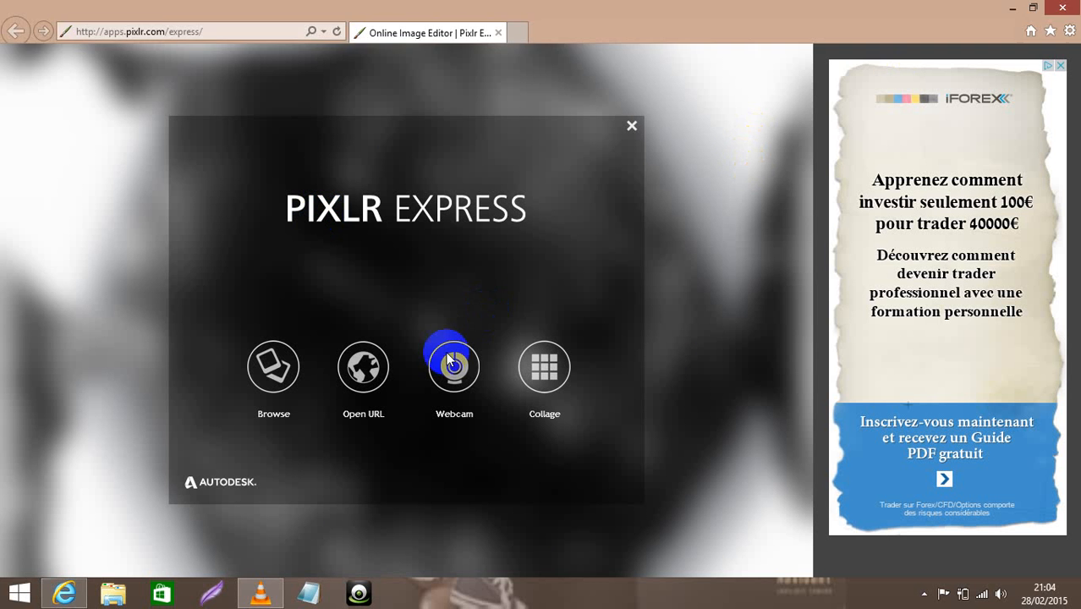
click(61, 594)
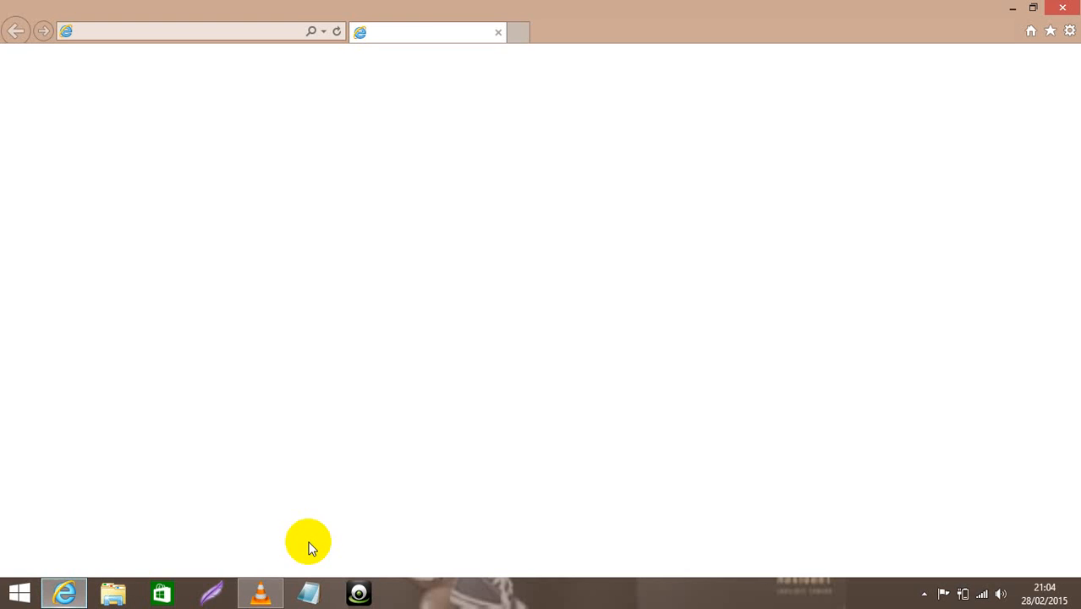
click(324, 33)
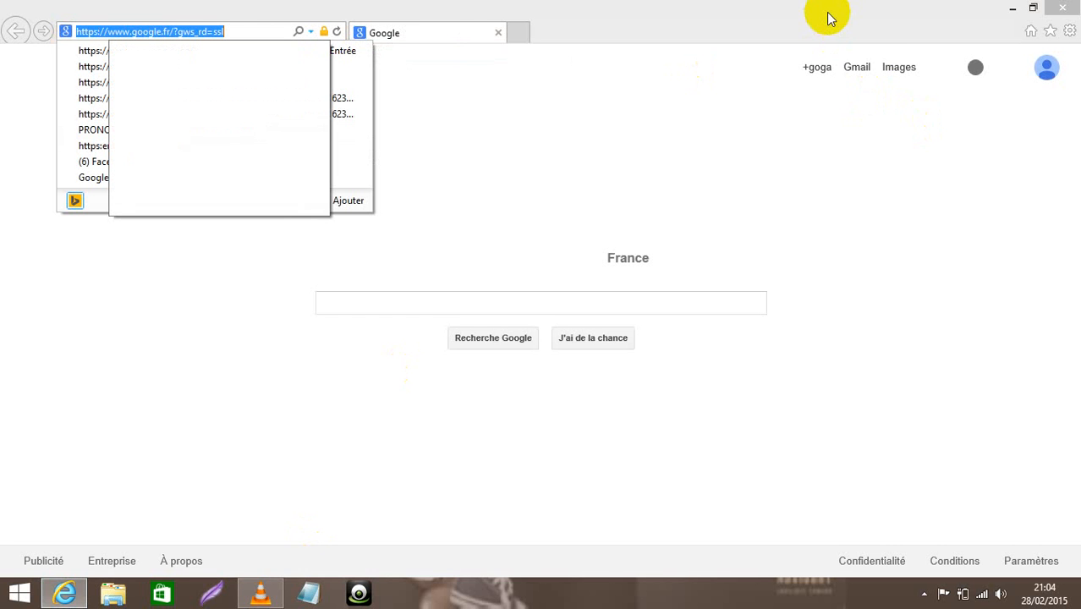
click(1050, 32)
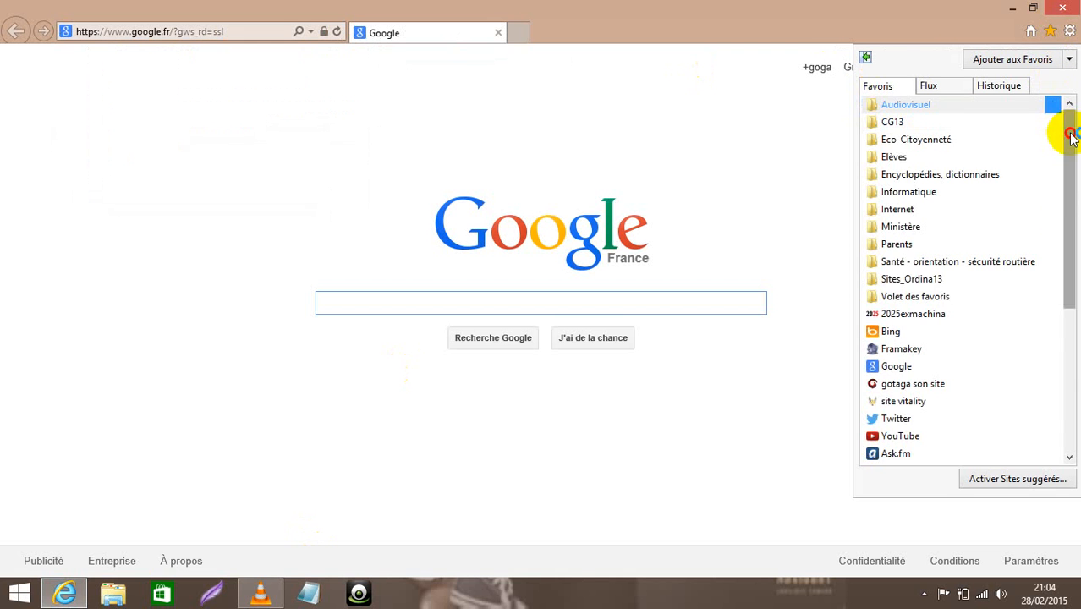
drag(1069, 132, 1070, 338)
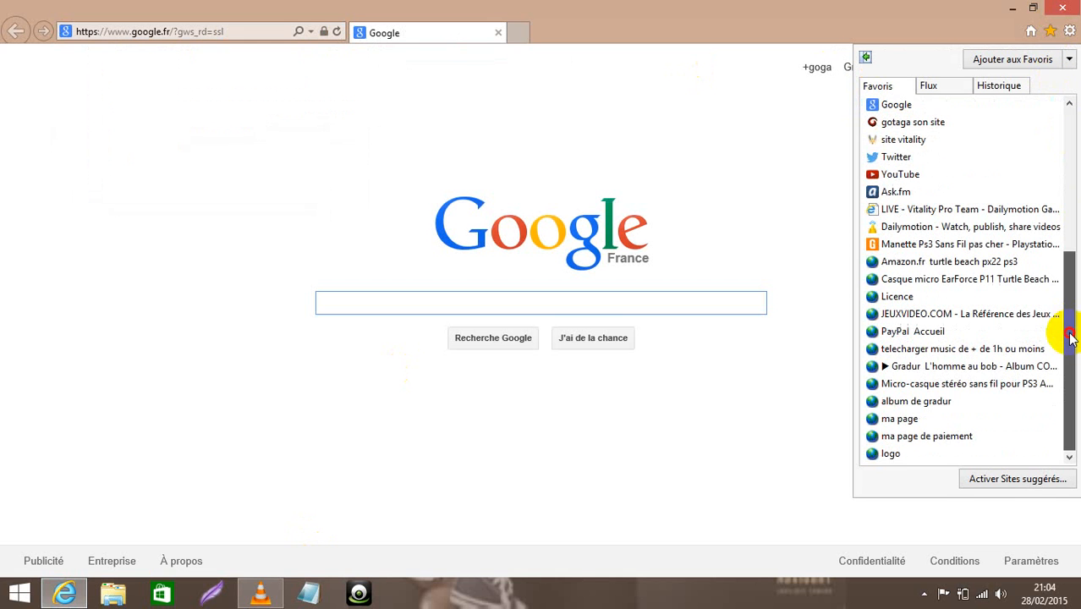
click(889, 455)
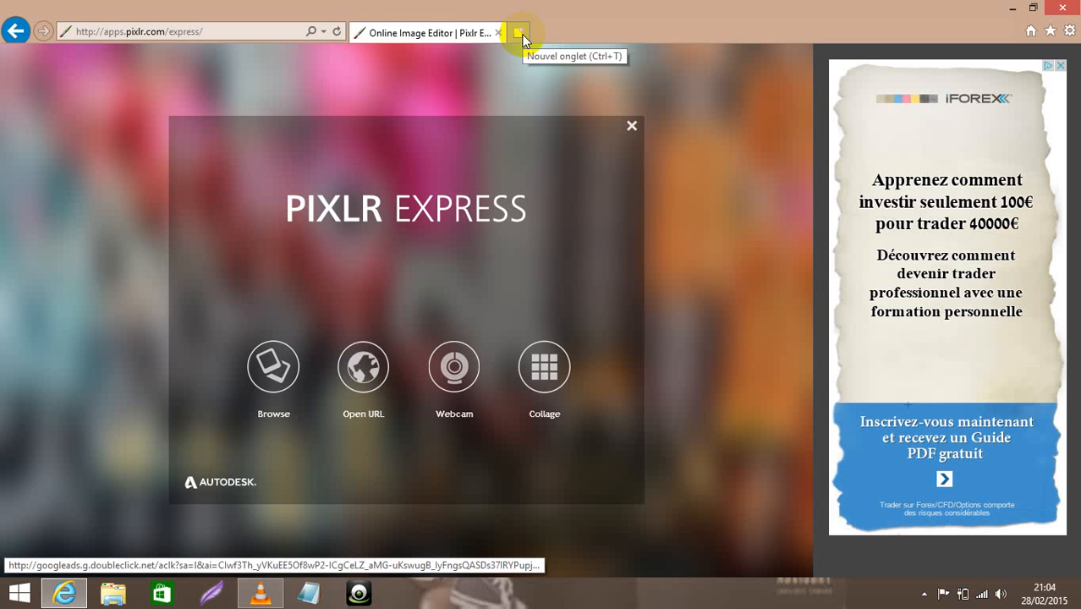
Step: Search the web for "carer noir" in a new browser tab and look at the options for the first black square image
click(521, 34)
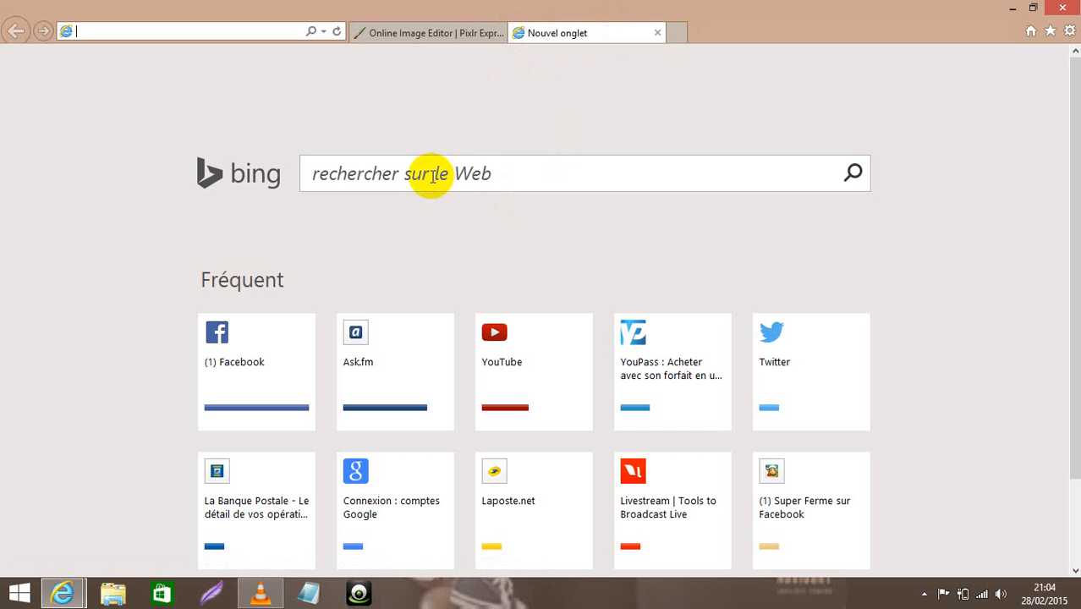
click(431, 175)
text(carer noir)
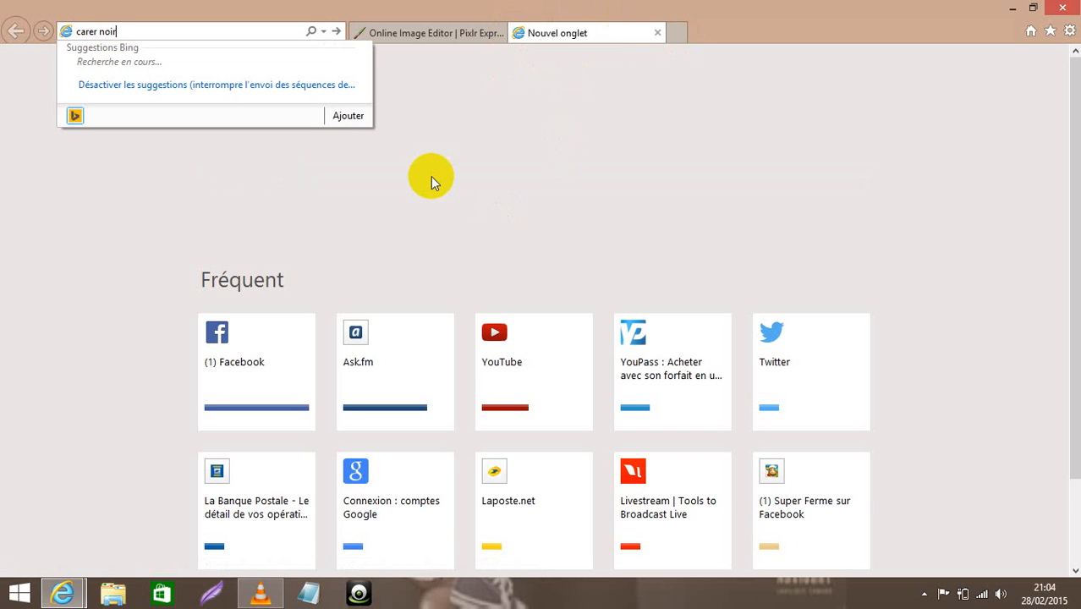
key(Return)
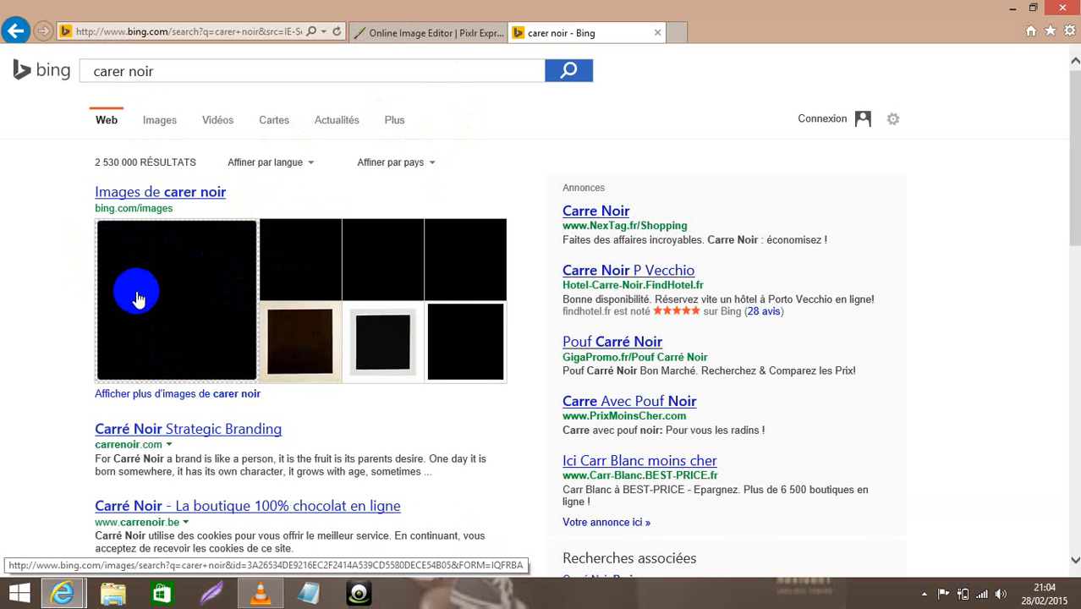
mouse_move(149, 296)
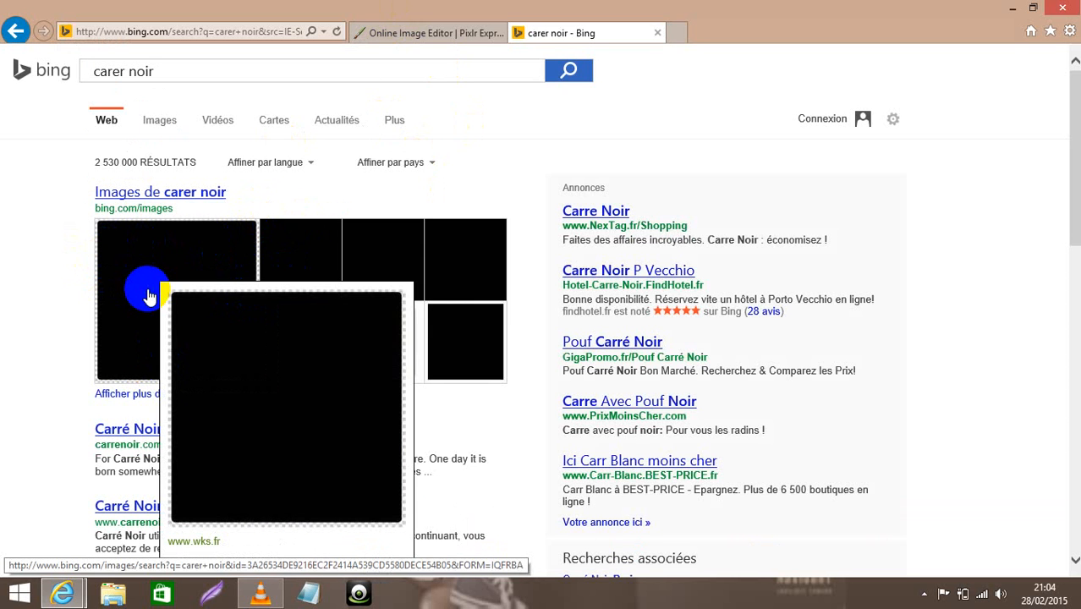
right_click(148, 296)
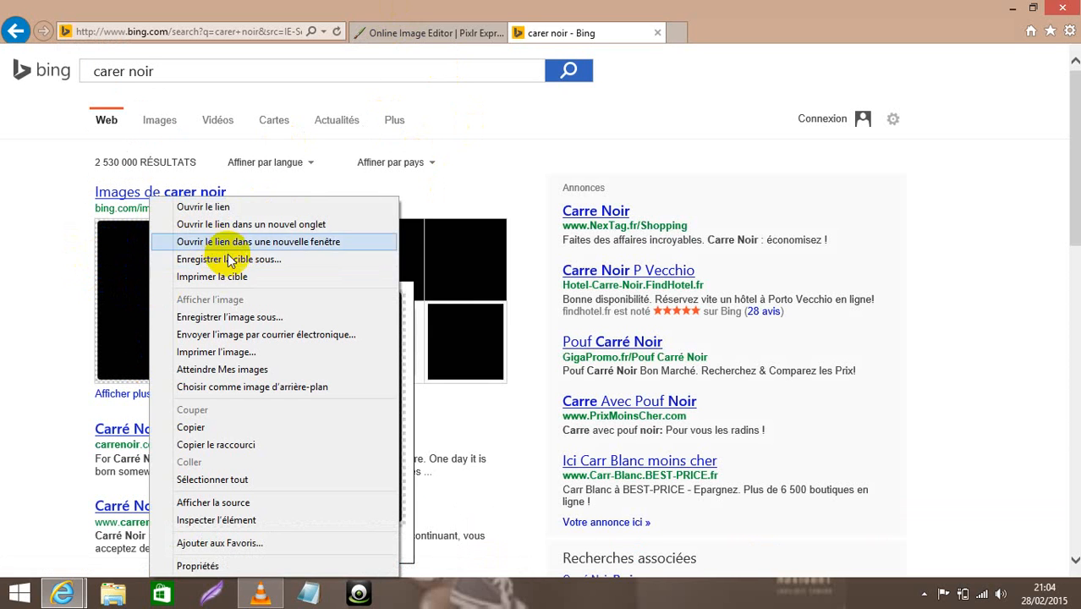
click(34, 275)
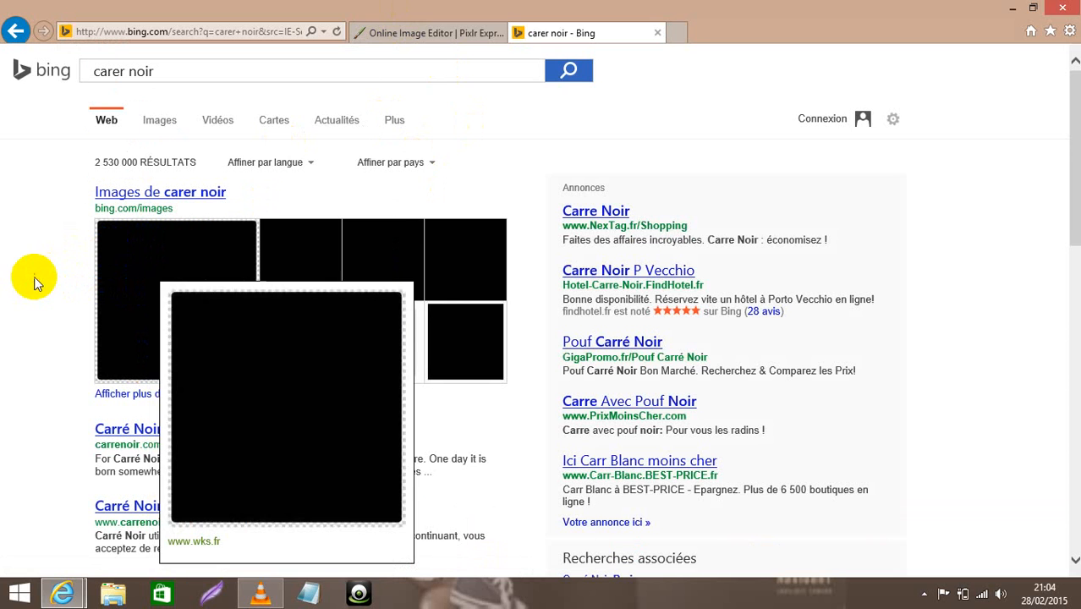
Step: Switch to File Explorer, find the PNG image named logo on the desktop, view it and close it again
click(113, 592)
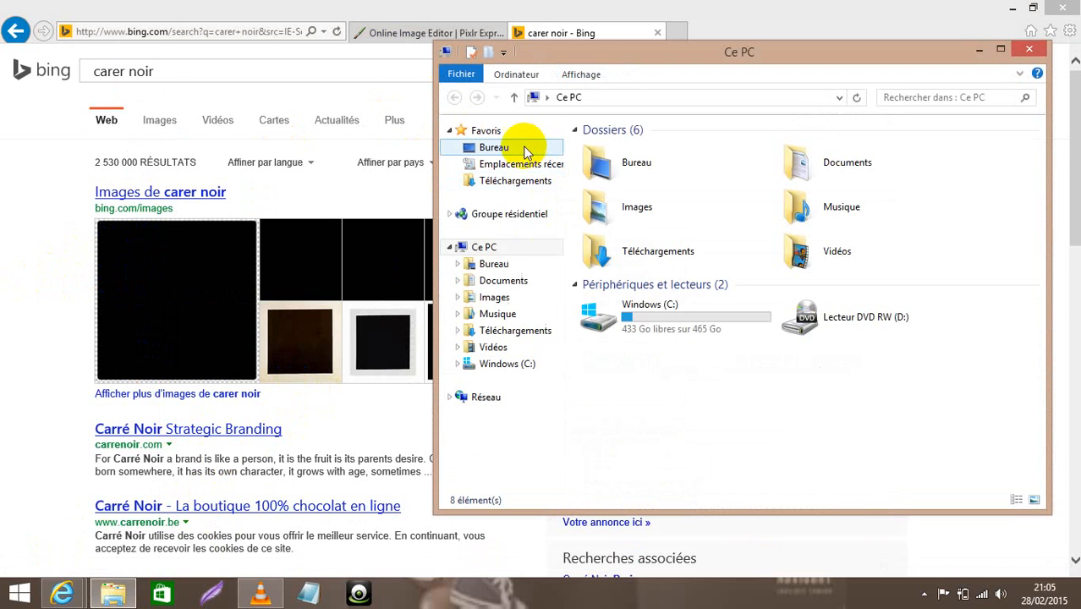
click(542, 153)
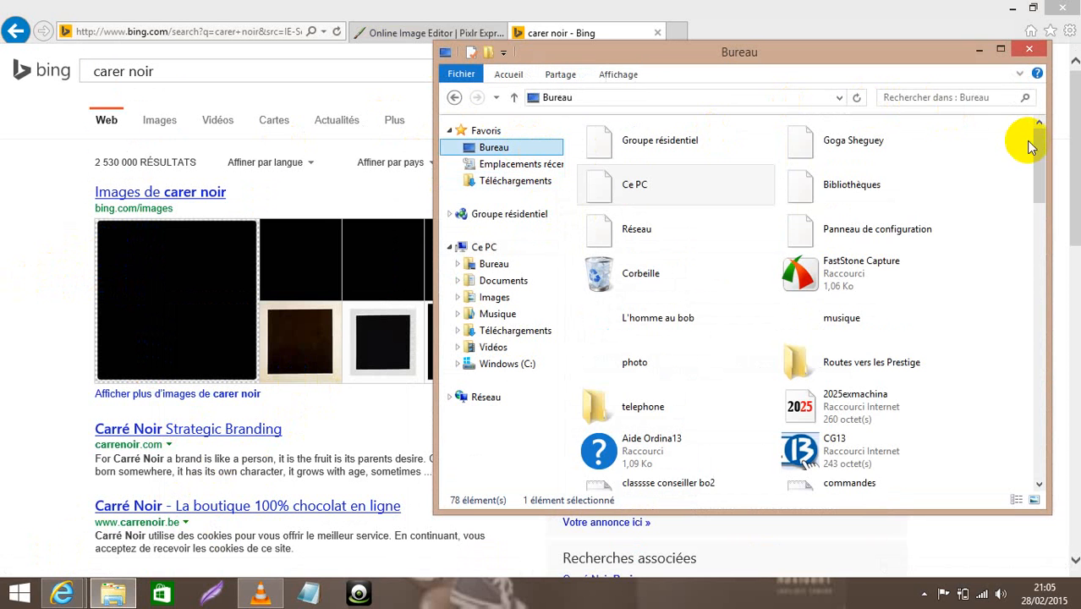
drag(1041, 148, 1042, 224)
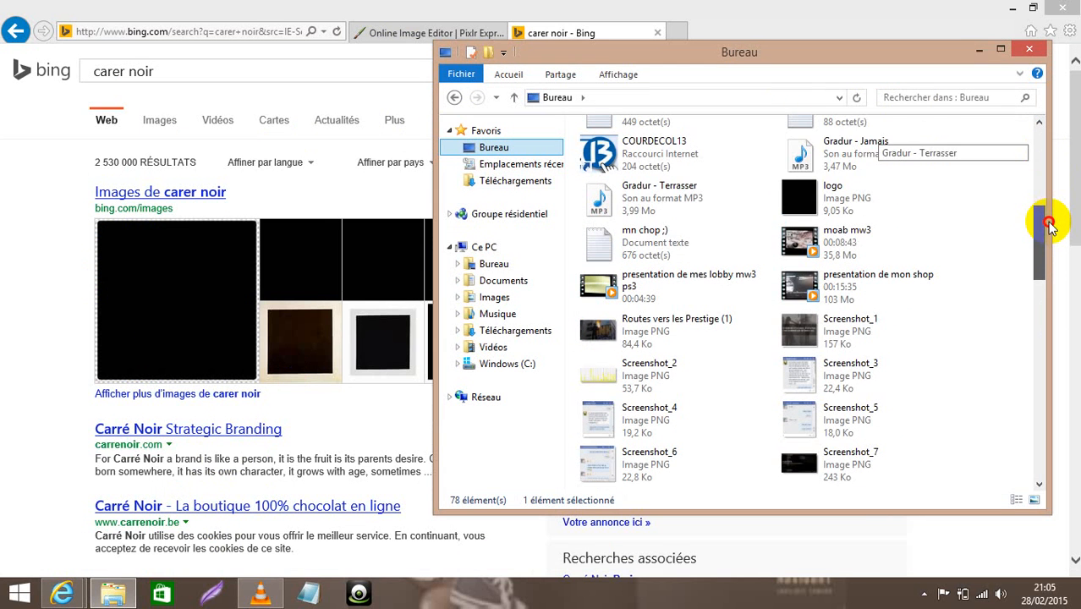
click(804, 194)
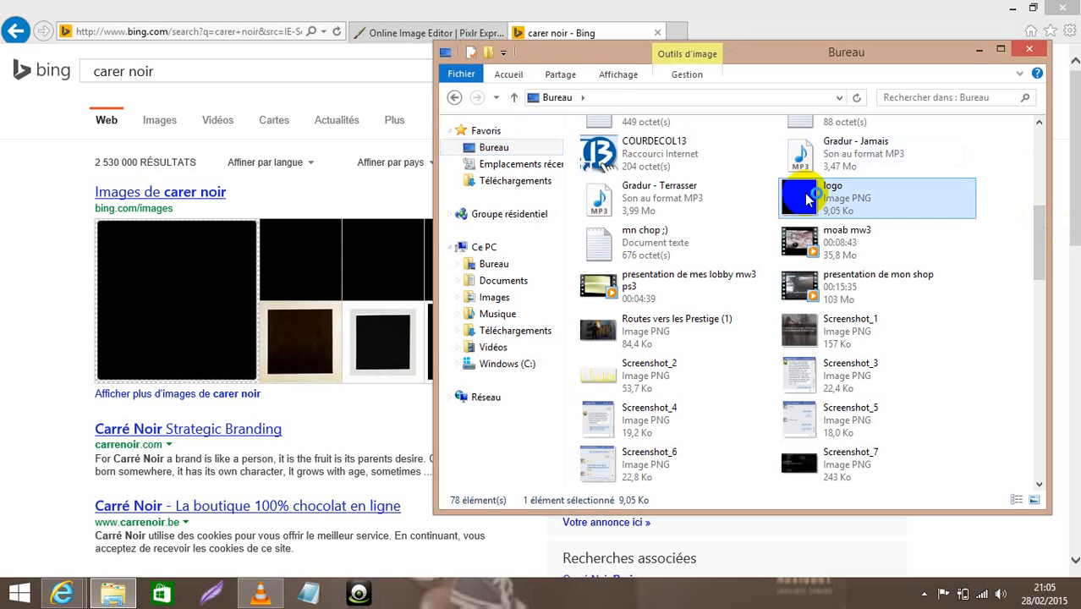
double_click(888, 190)
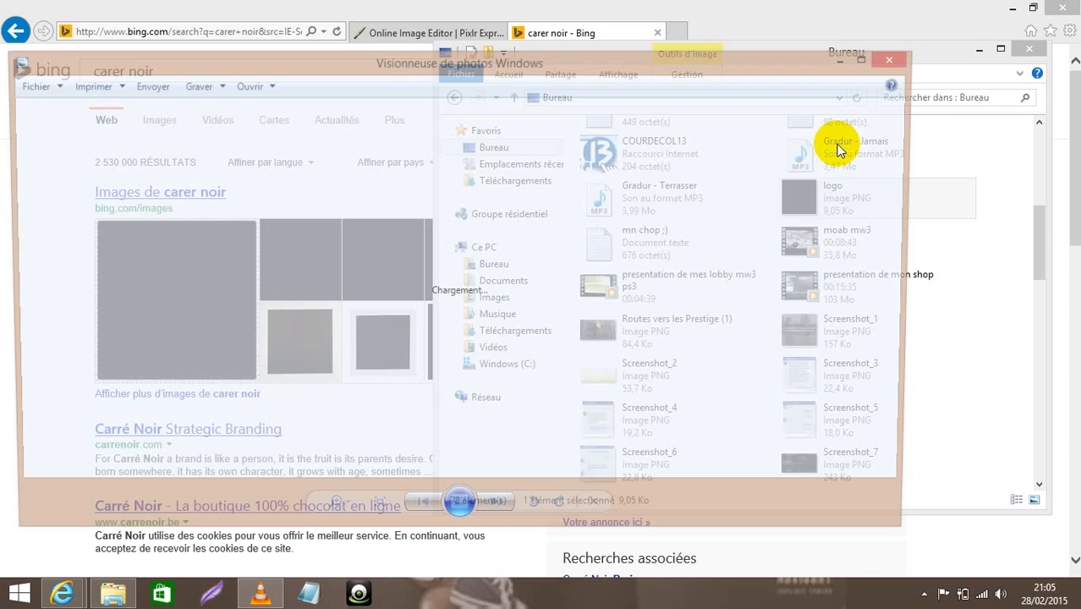
click(899, 62)
click(1028, 49)
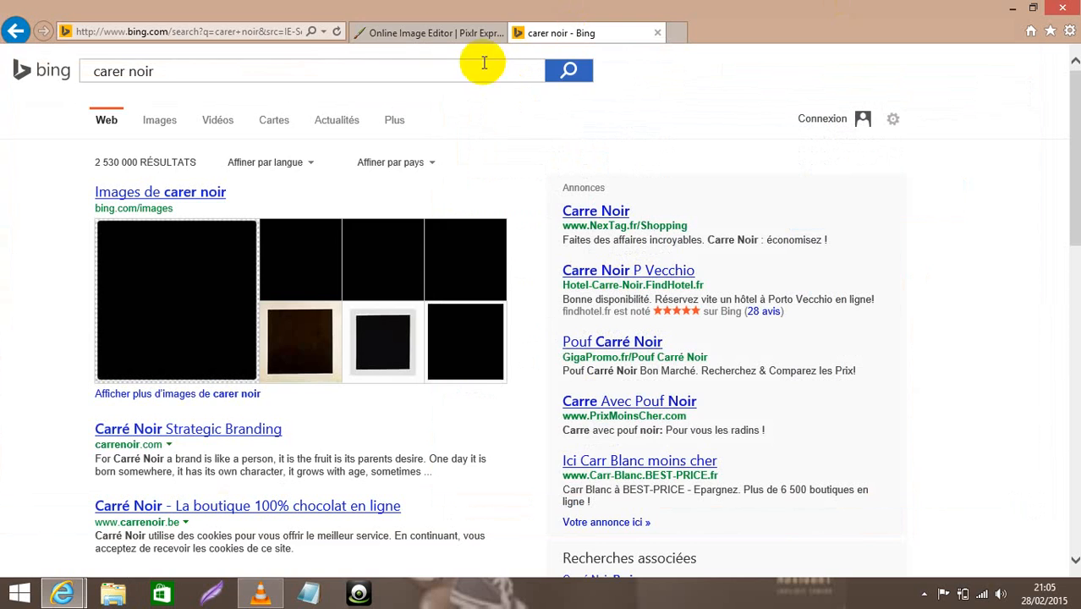
Step: Close the web search tab and load the logo PNG image from the desktop into Pixlr Express
click(439, 34)
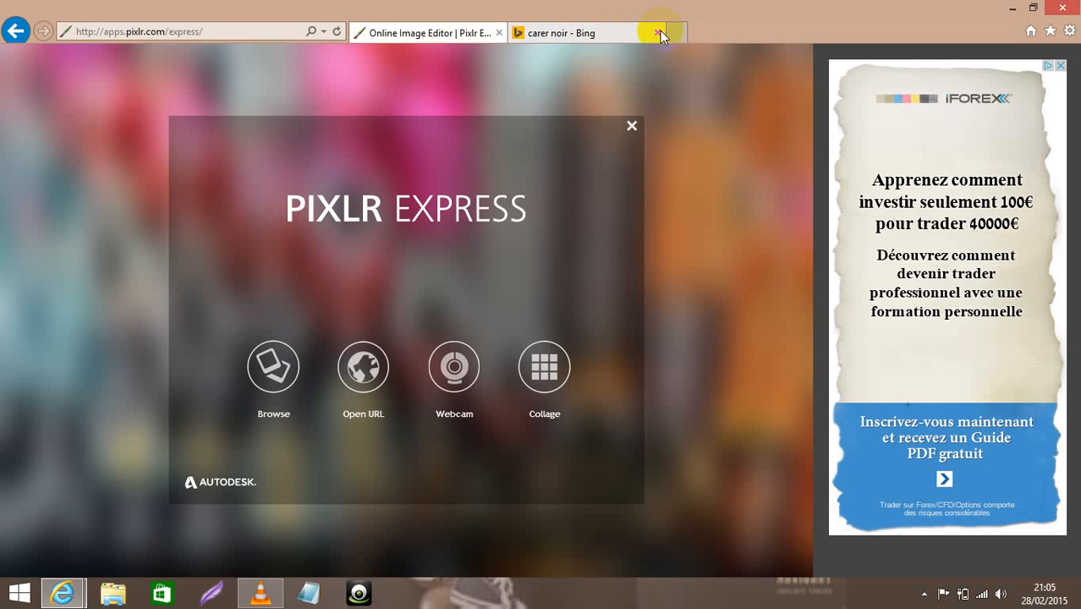
click(659, 33)
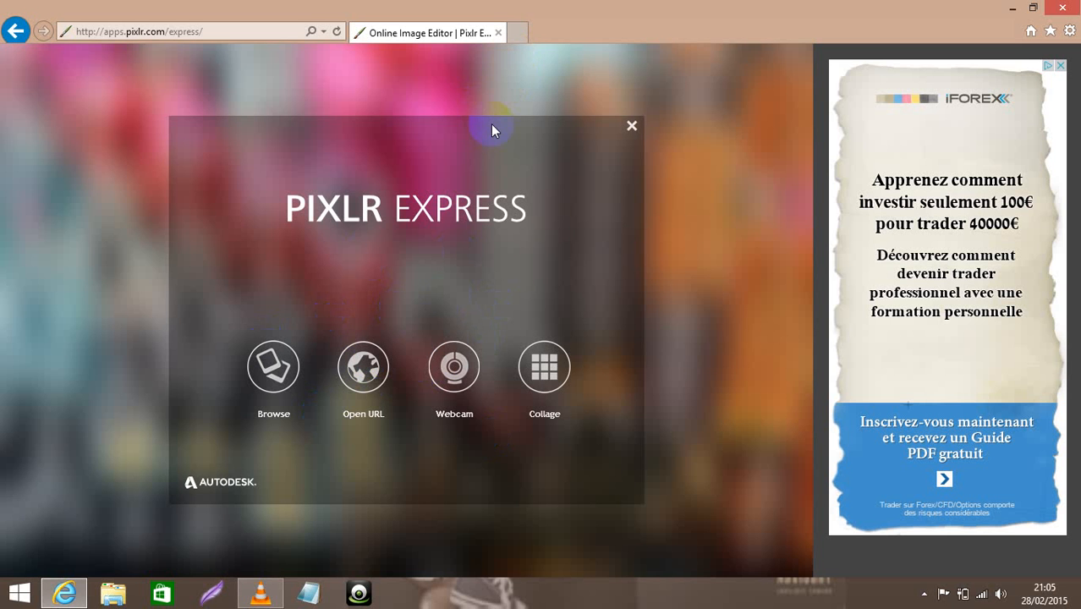
click(273, 366)
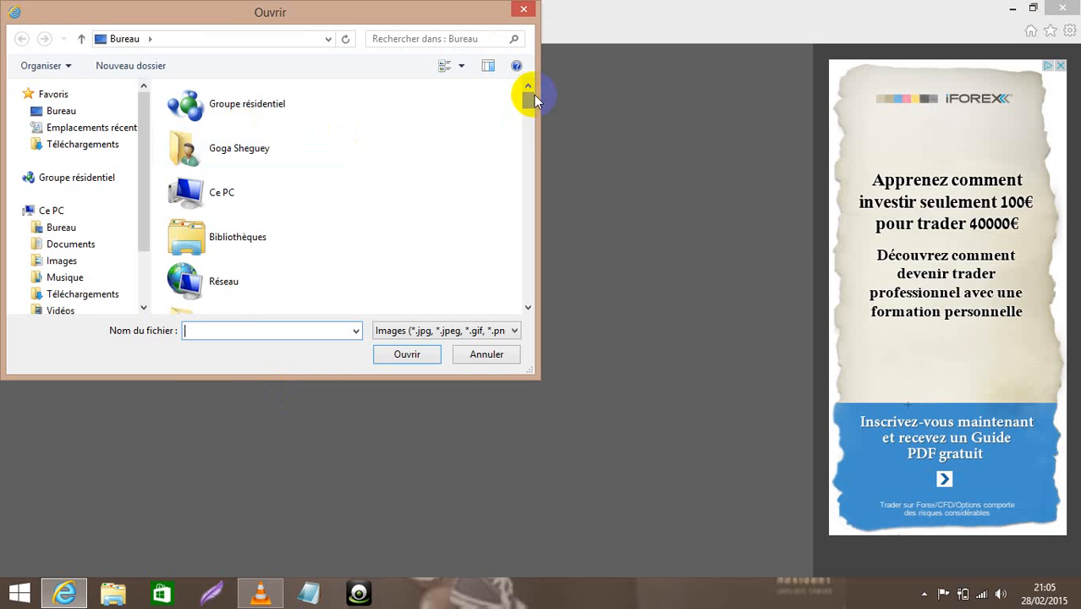
drag(531, 95, 527, 135)
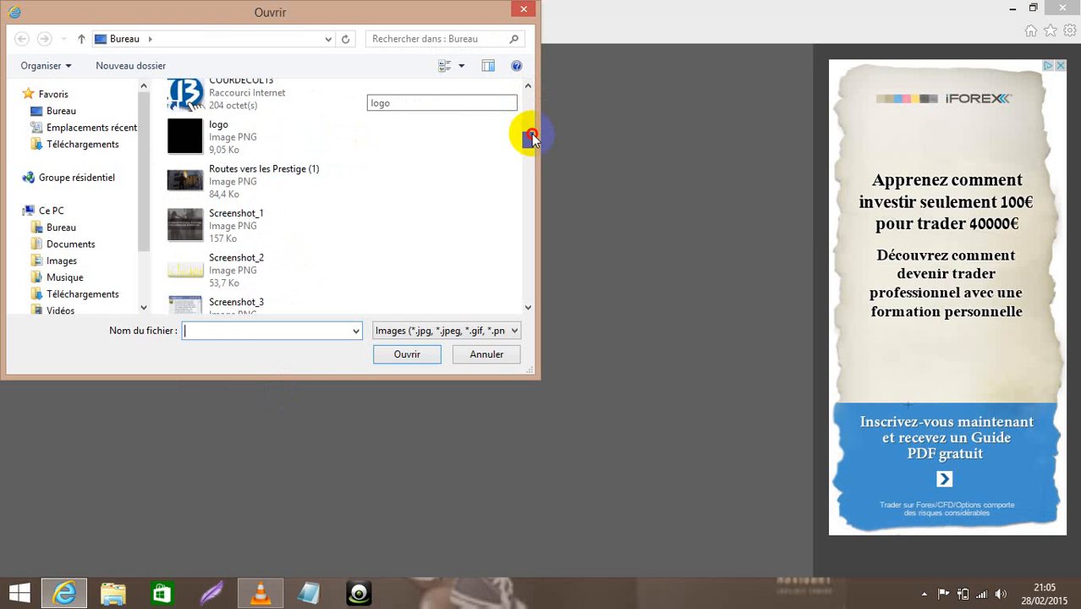
double_click(237, 138)
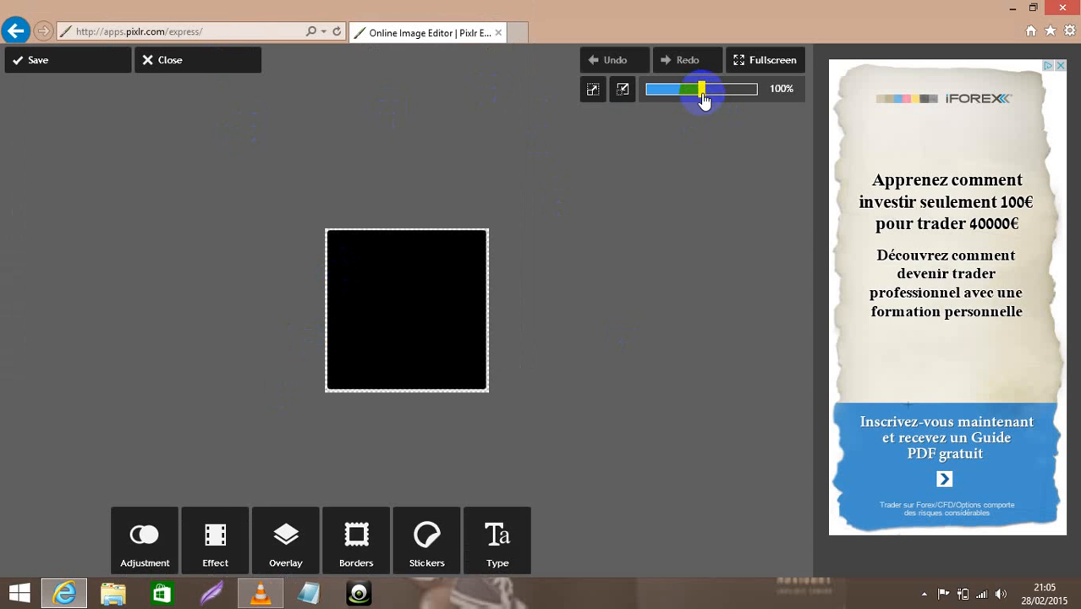
Step: Apply the Gap overlay from the Flame collection to the black square image
mouse_move(704, 98)
mouse_down()
mouse_move(763, 96)
mouse_move(707, 89)
mouse_move(719, 90)
mouse_move(707, 90)
mouse_move(713, 100)
mouse_up()
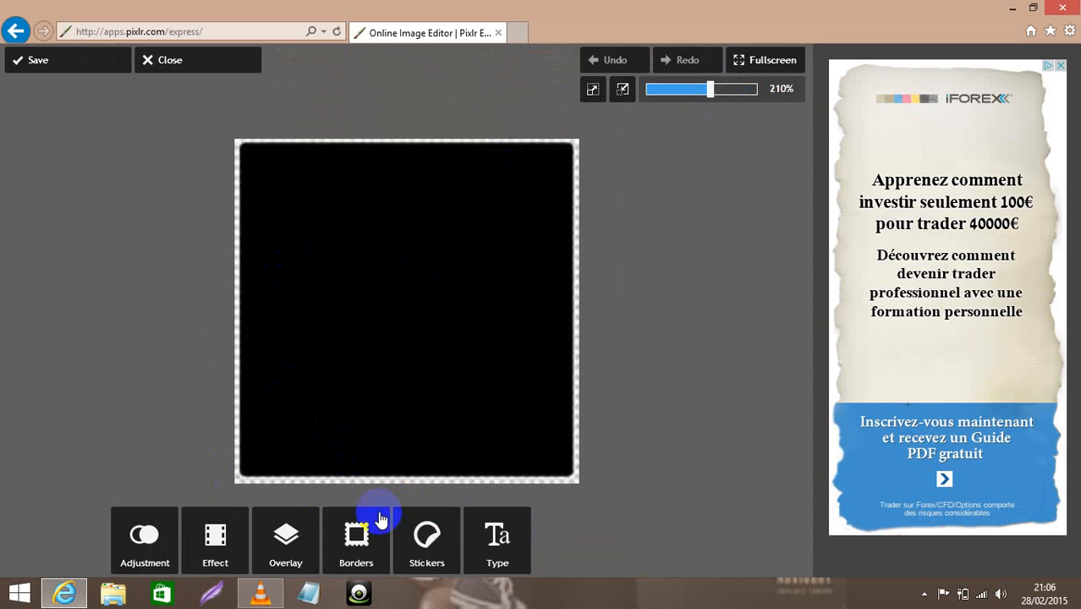
click(160, 542)
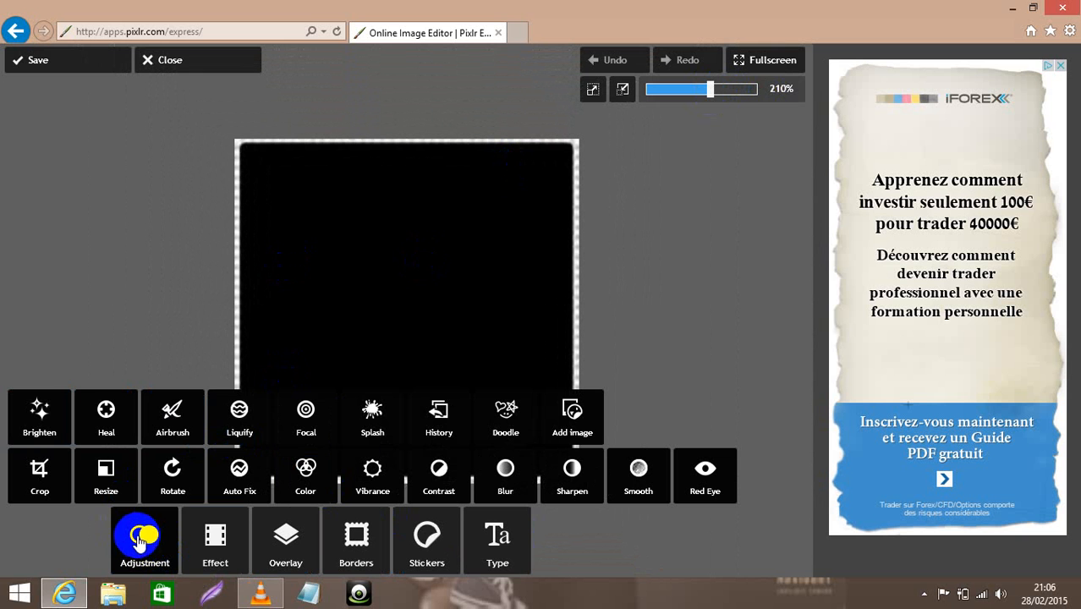
click(215, 543)
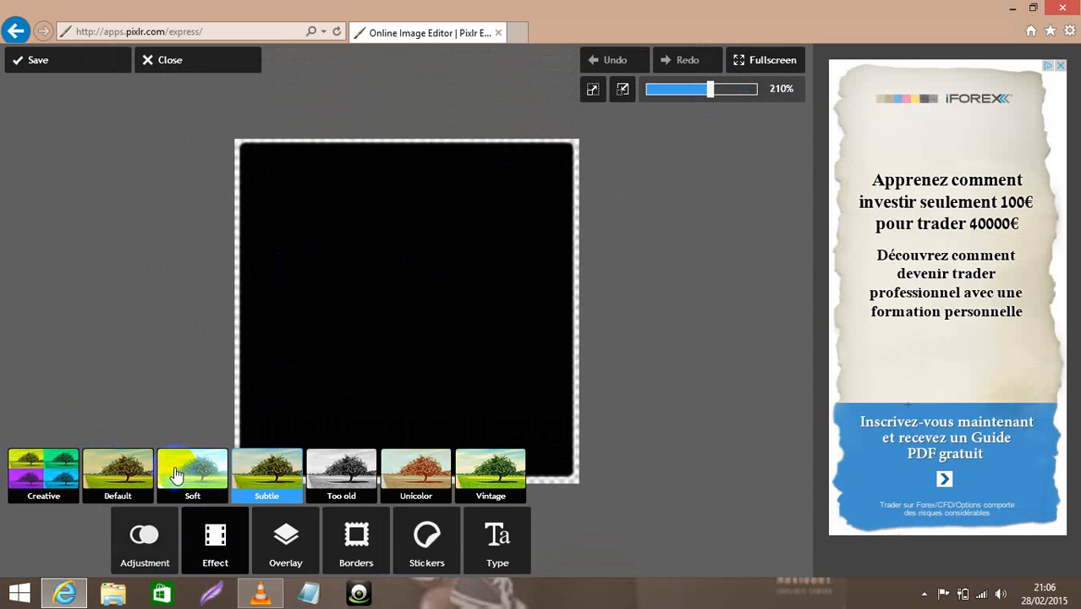
click(287, 533)
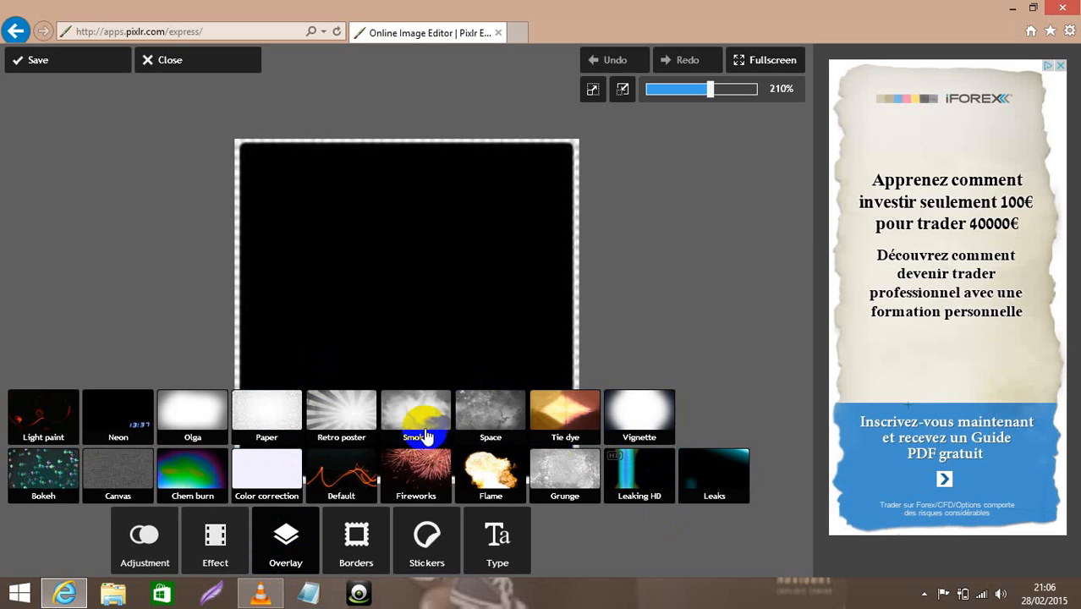
click(512, 491)
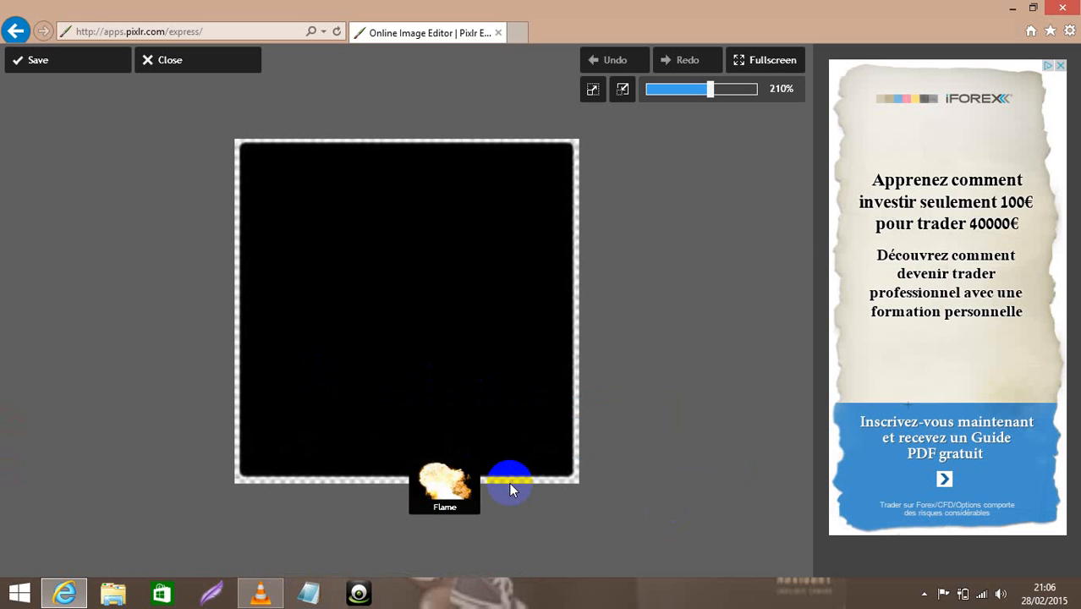
click(280, 548)
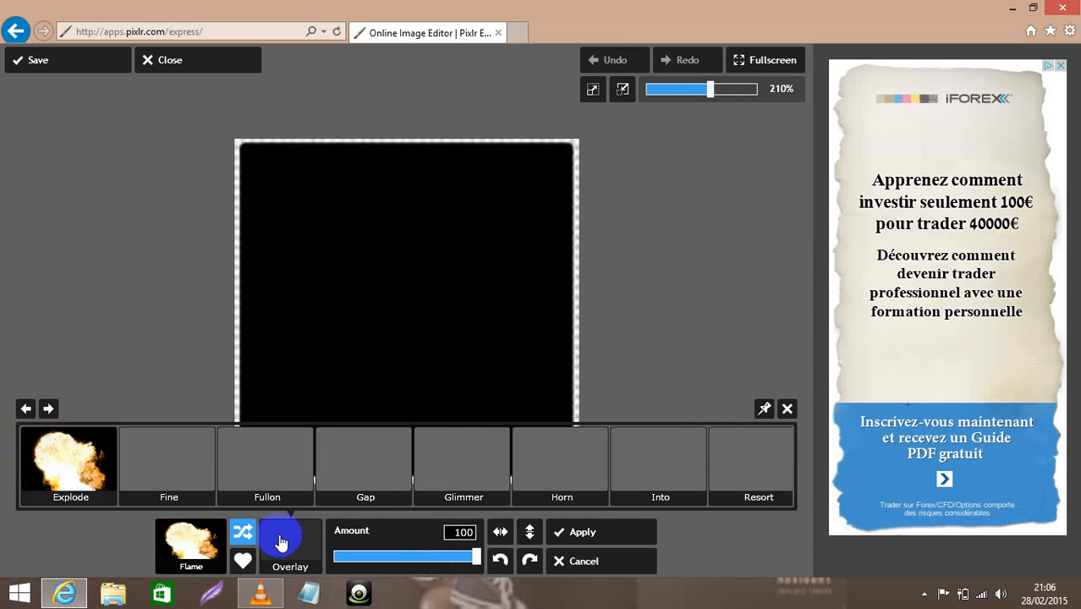
click(362, 460)
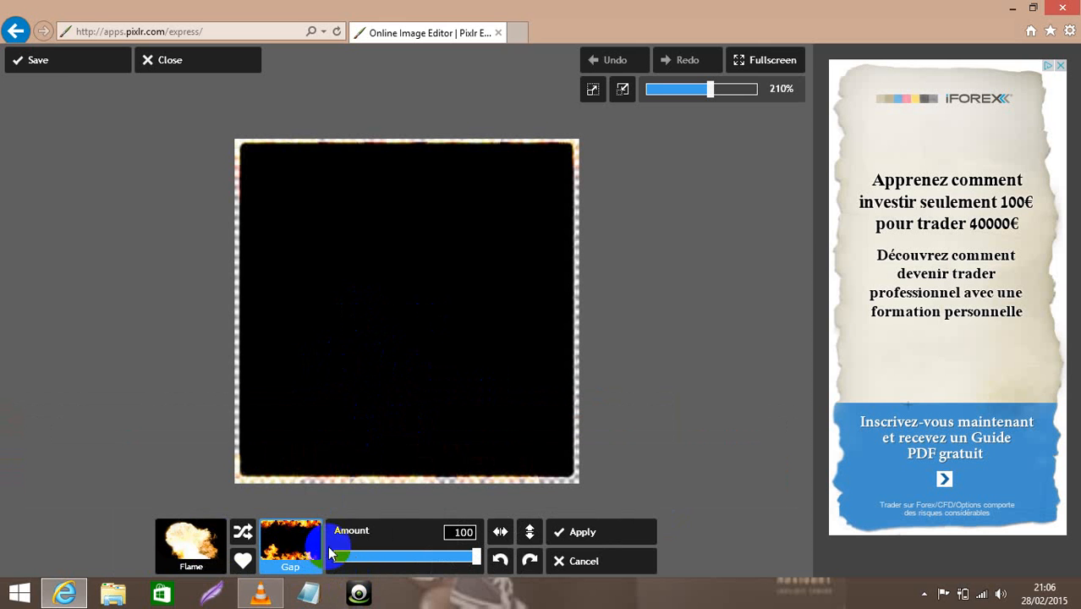
click(598, 531)
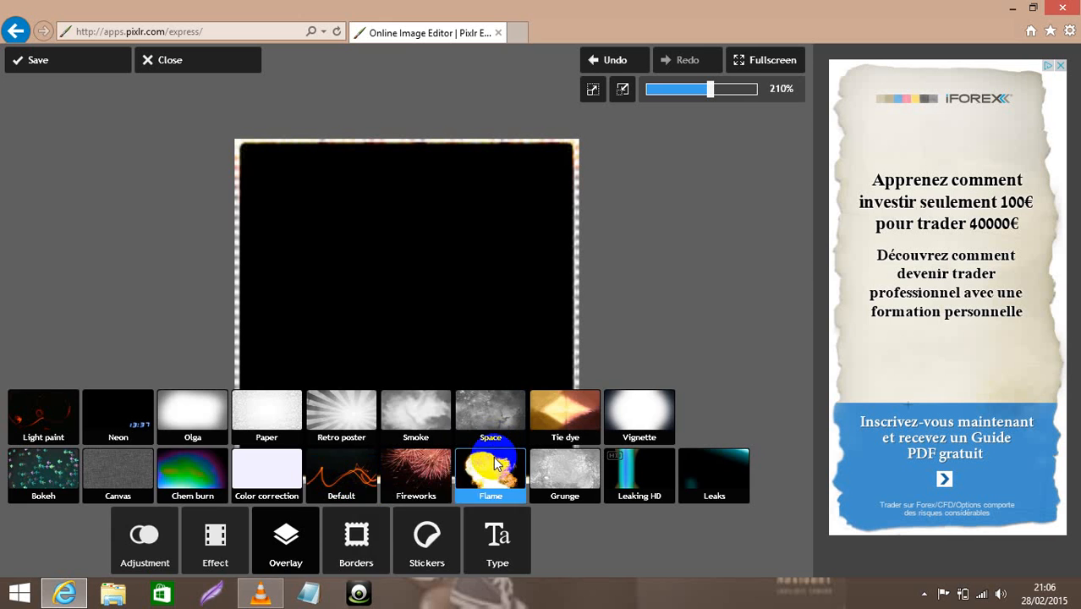
click(495, 464)
click(285, 555)
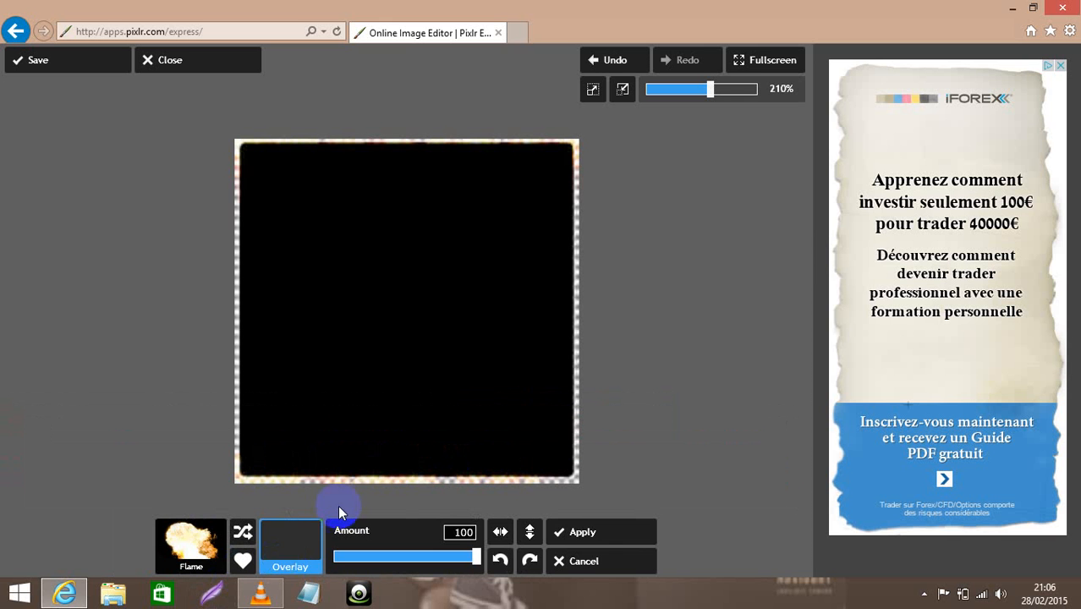
click(284, 555)
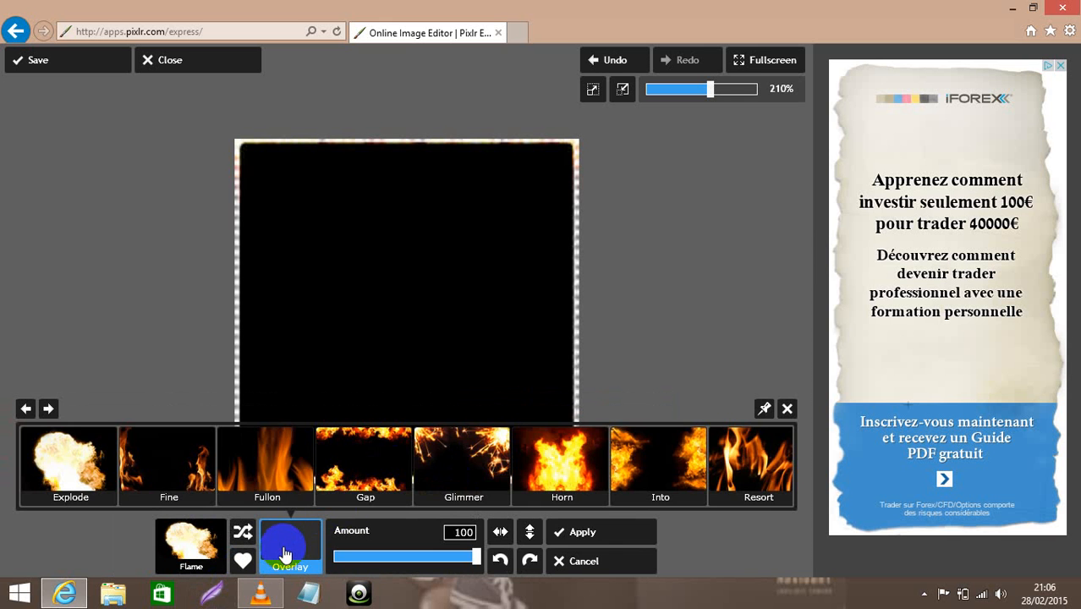
click(638, 459)
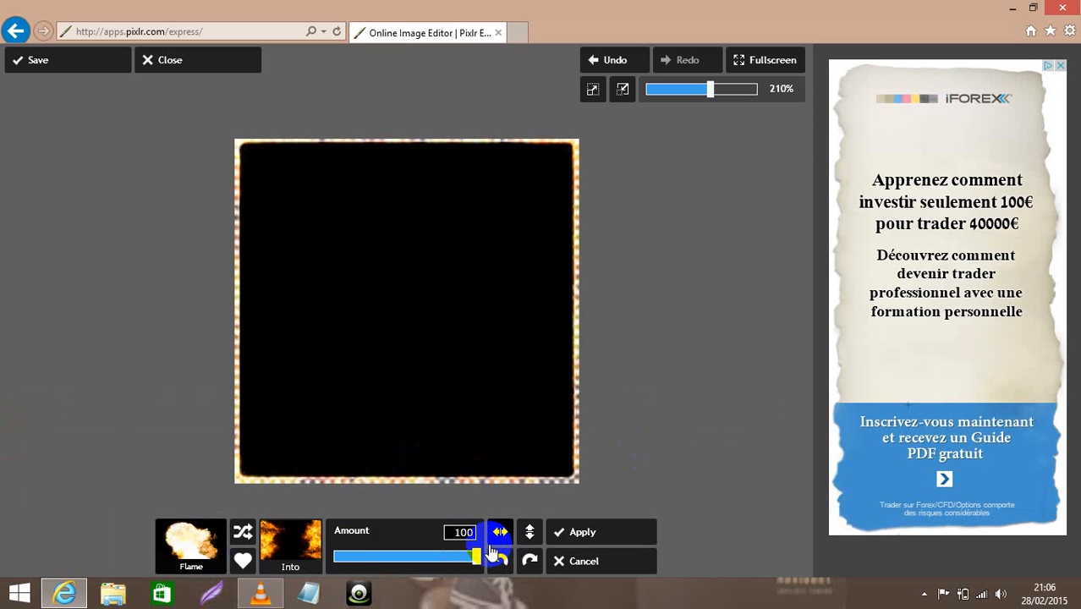
click(273, 569)
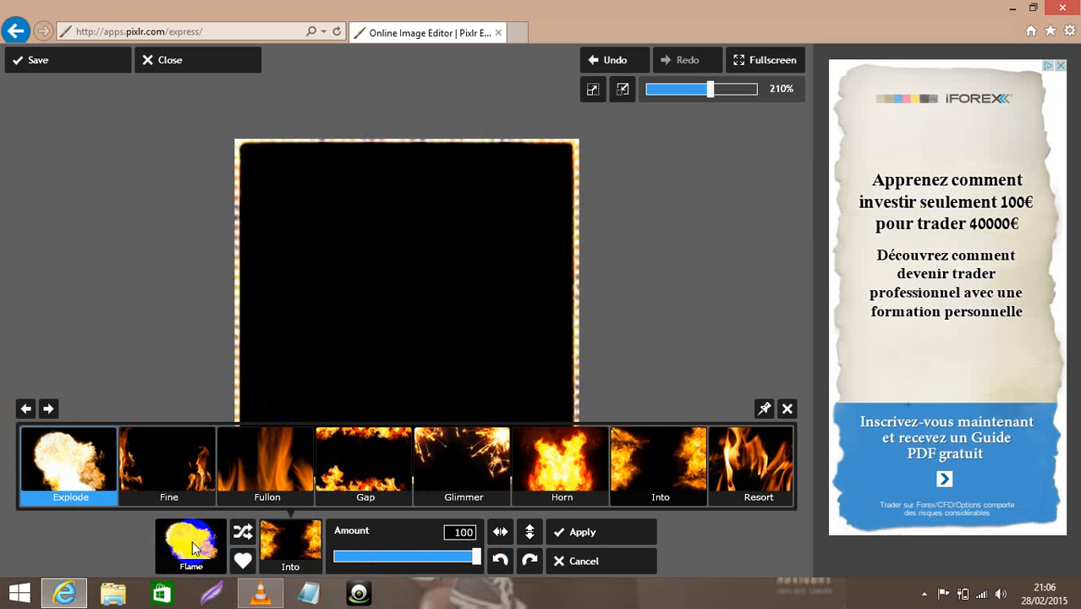
click(217, 541)
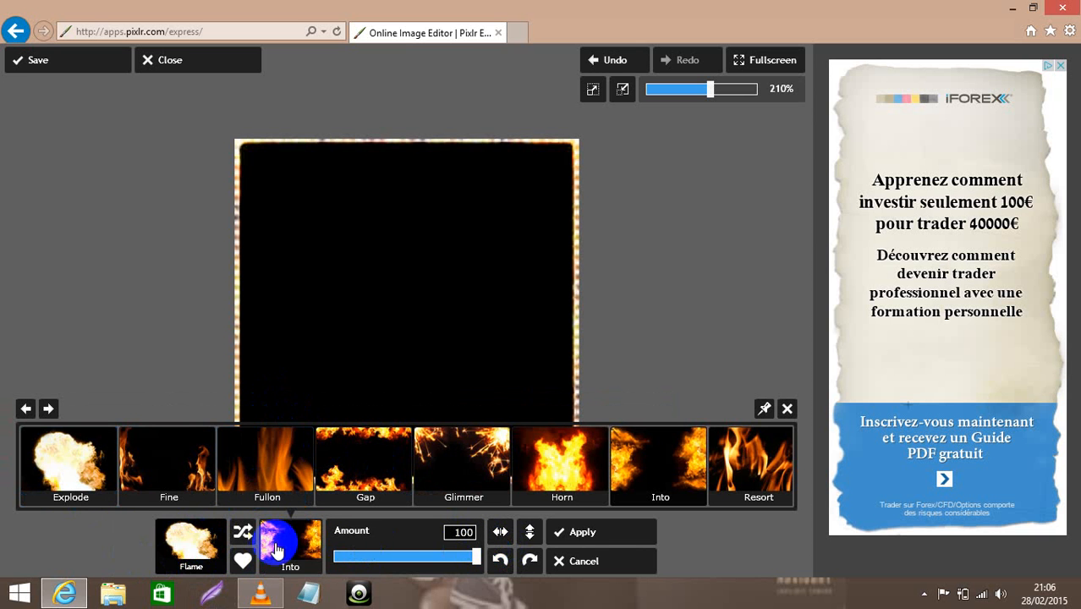
click(155, 542)
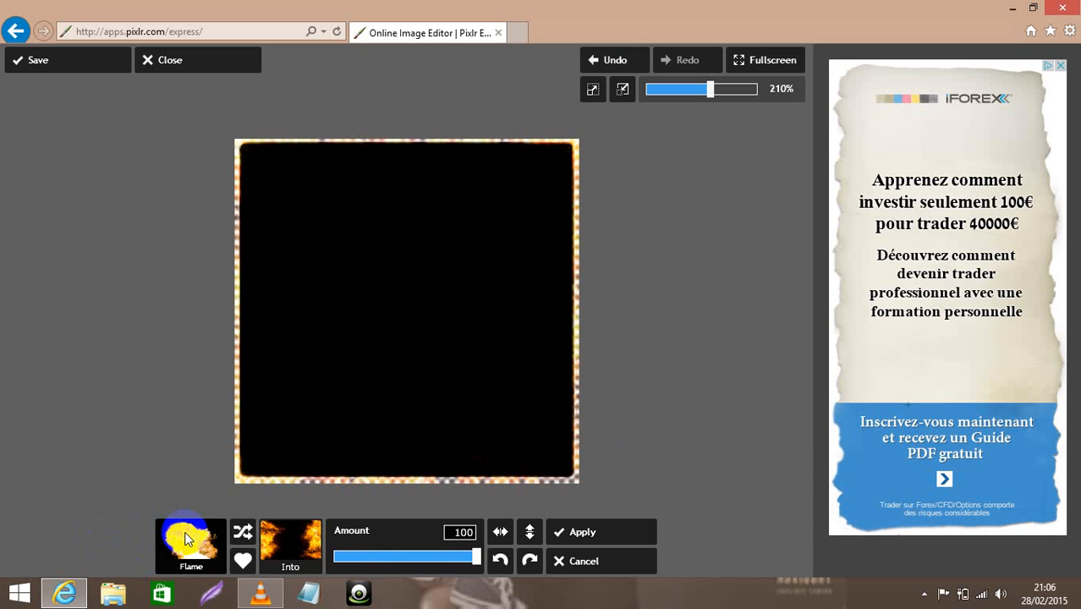
click(573, 554)
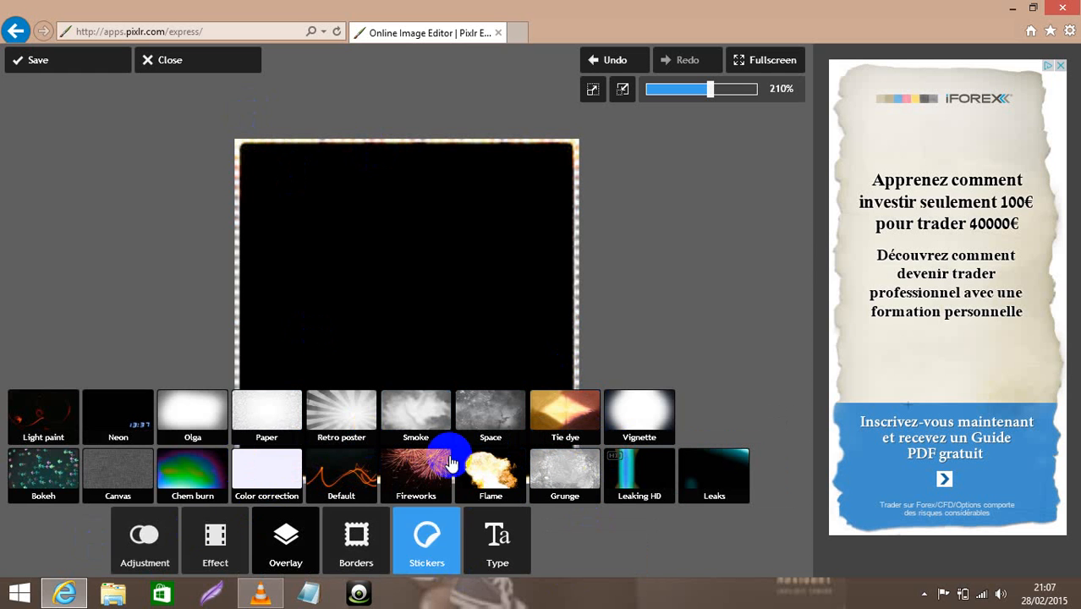
Step: Apply the Alnitak overlay from the Space collection to the black square image
click(473, 412)
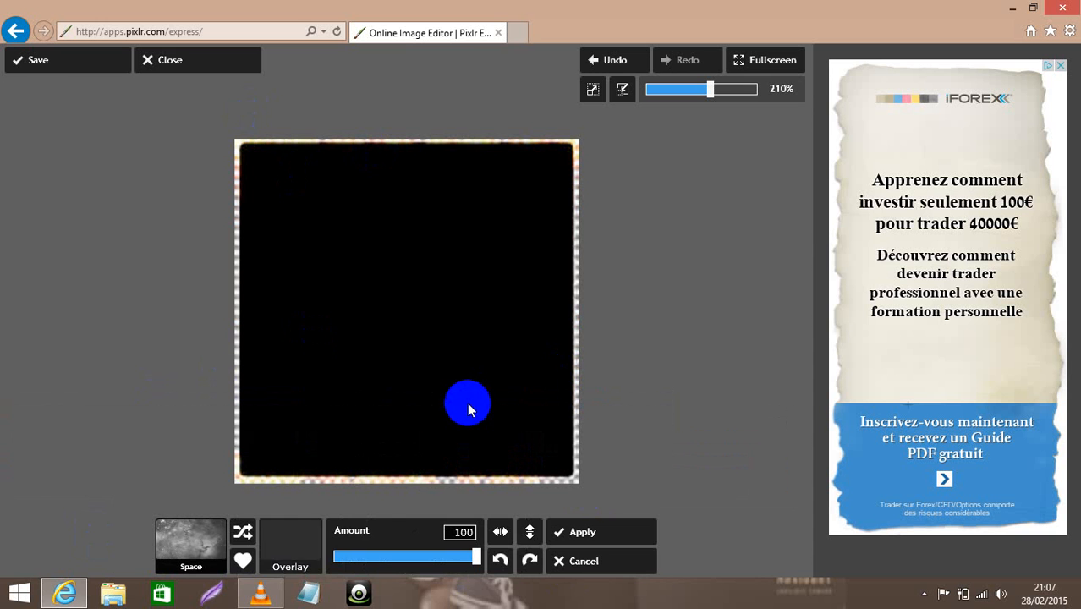
click(279, 543)
click(480, 458)
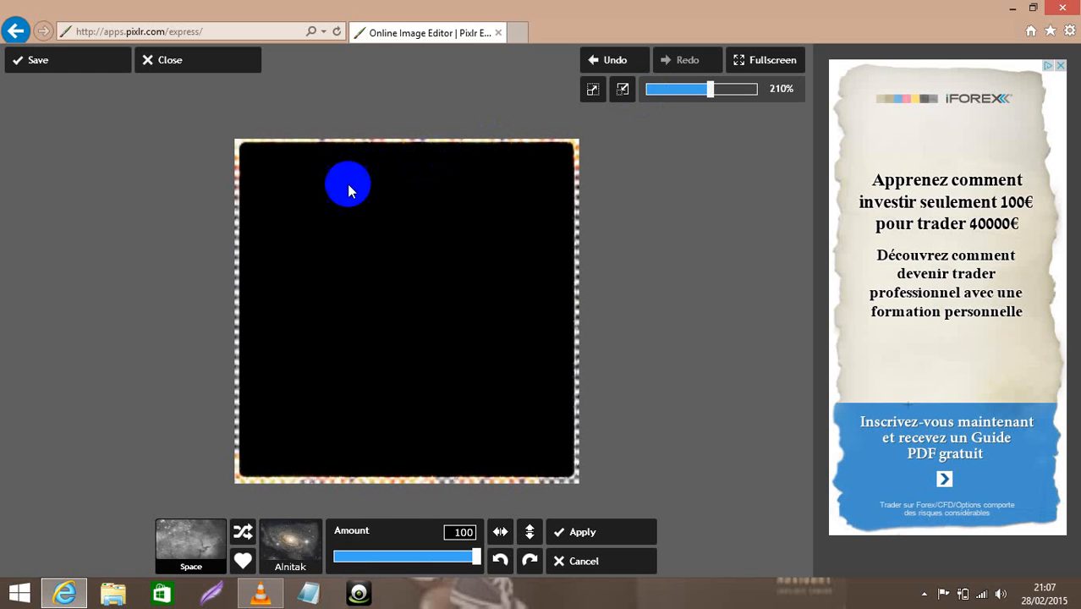
click(279, 567)
click(350, 394)
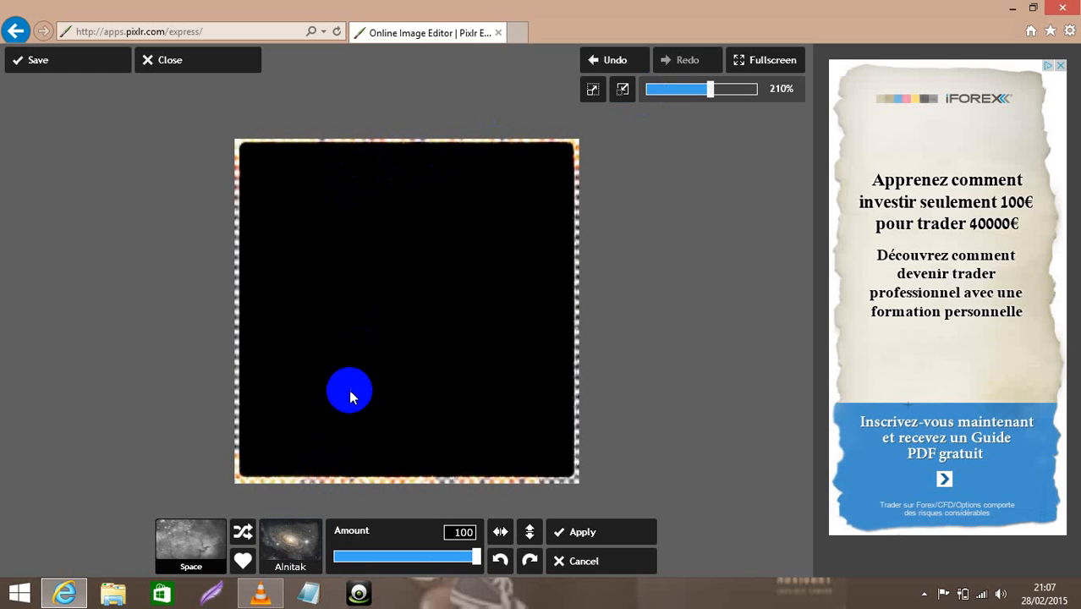
click(516, 533)
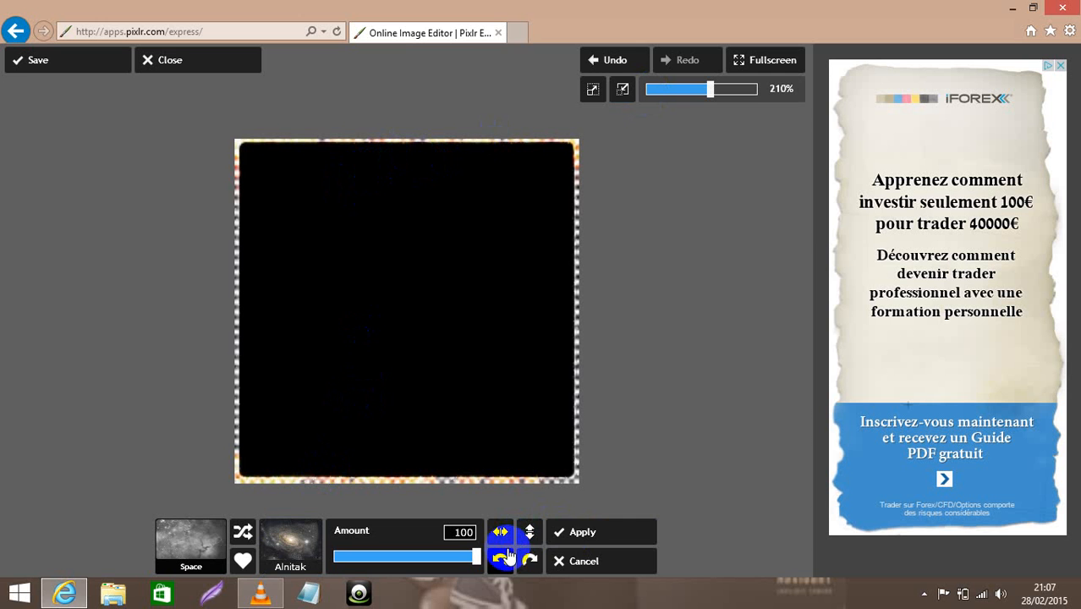
click(498, 541)
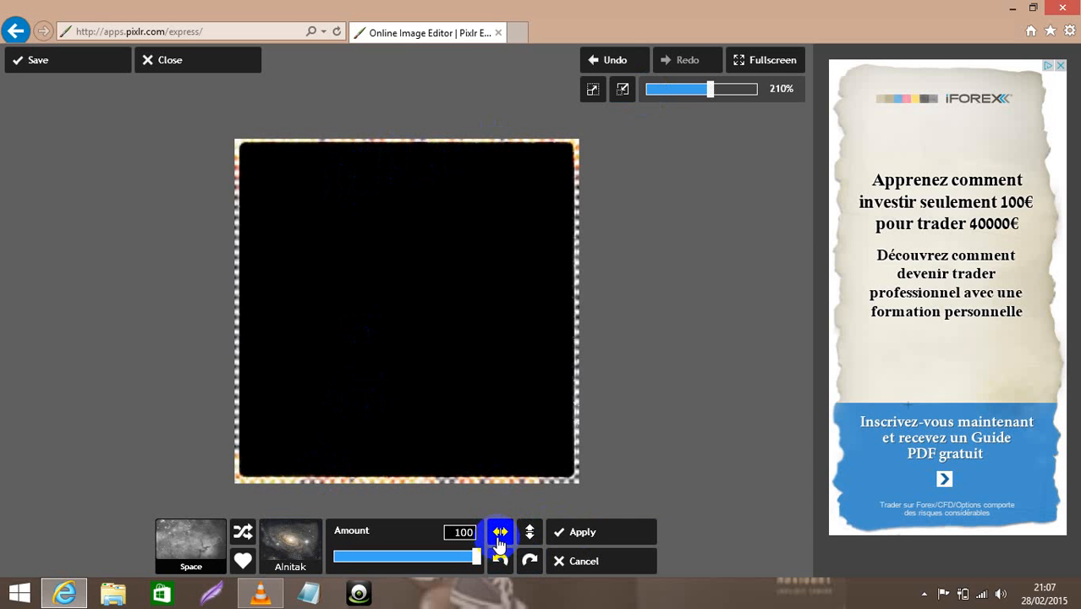
click(552, 538)
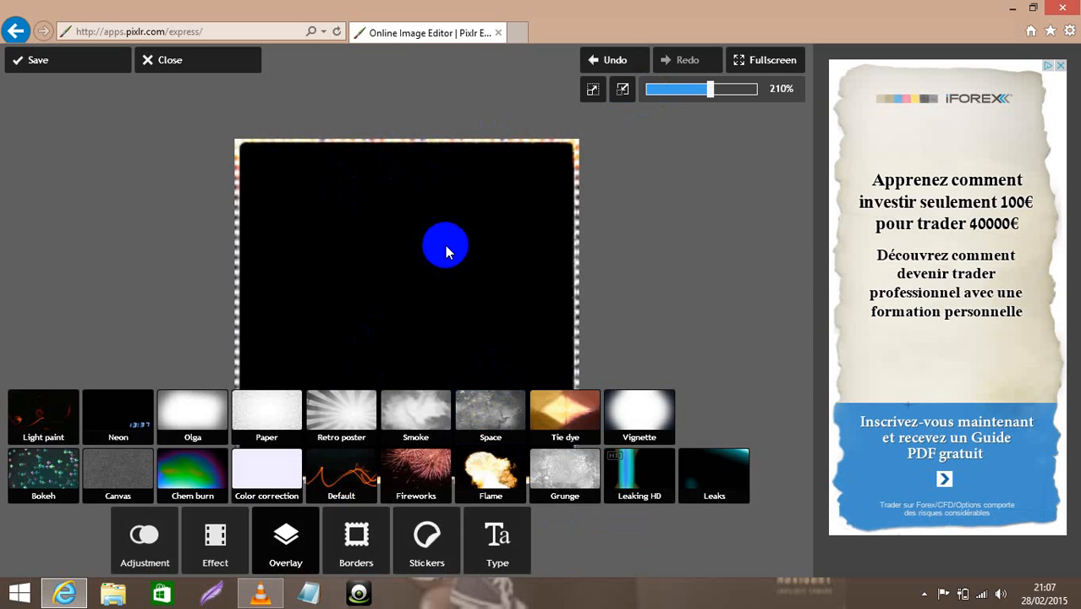
Step: Add the Radiation sticker from the Symbols collection to the image
click(331, 550)
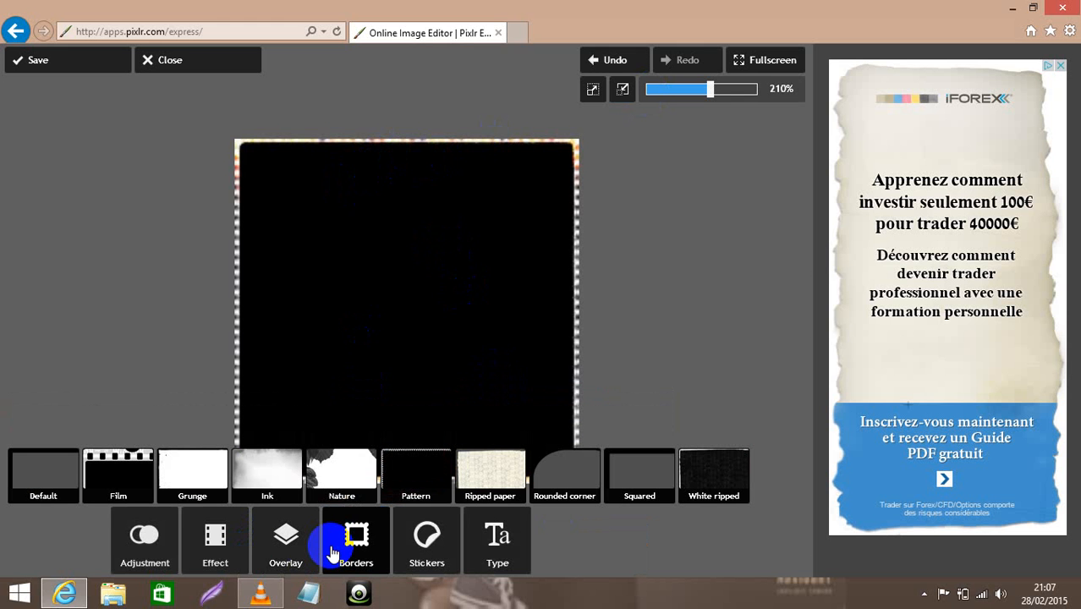
click(426, 559)
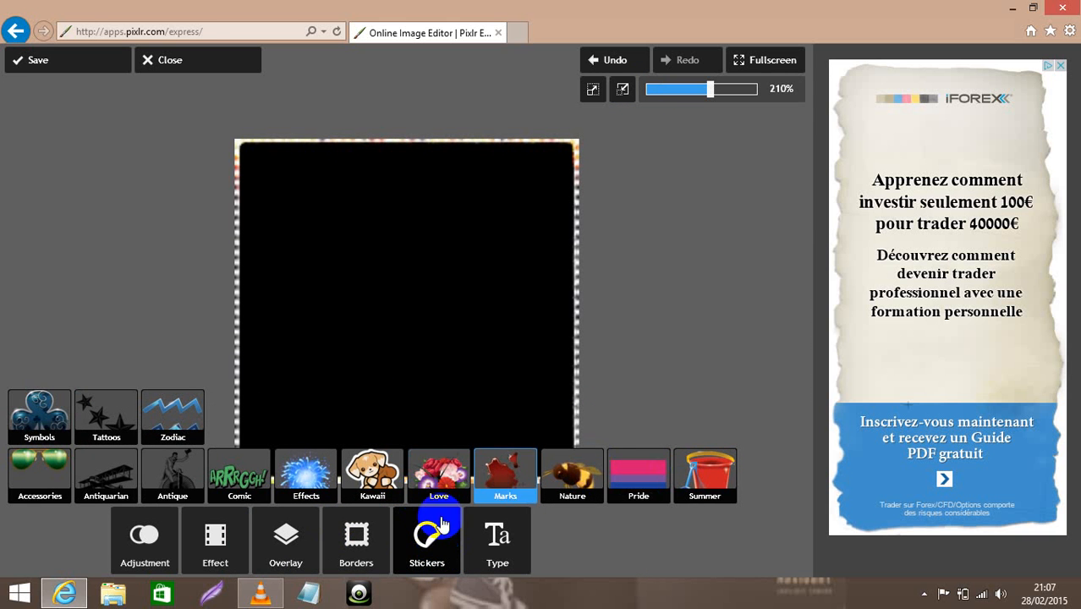
click(38, 413)
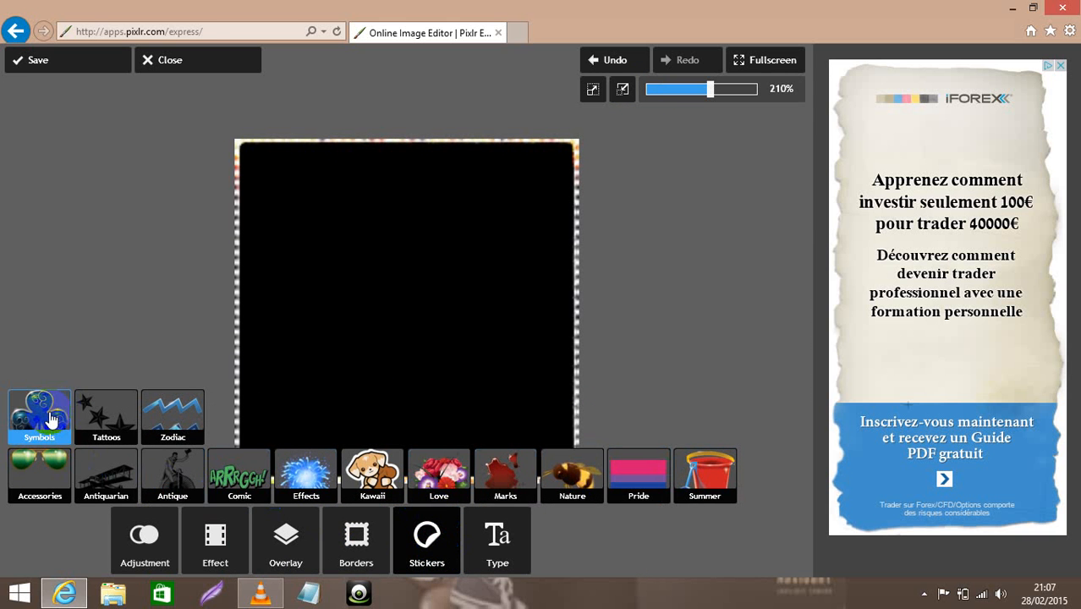
click(334, 563)
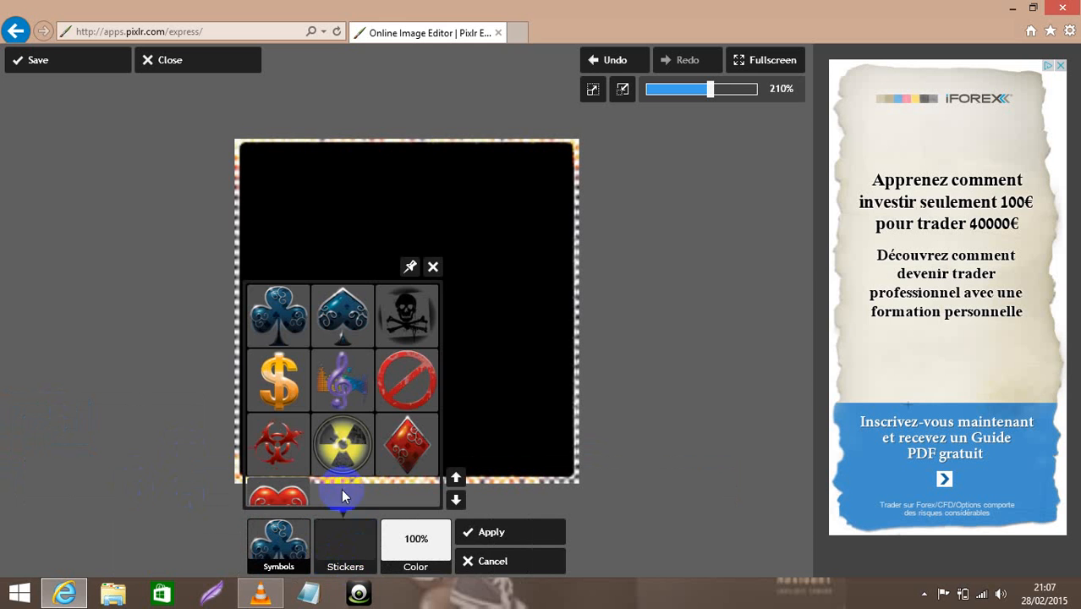
click(342, 444)
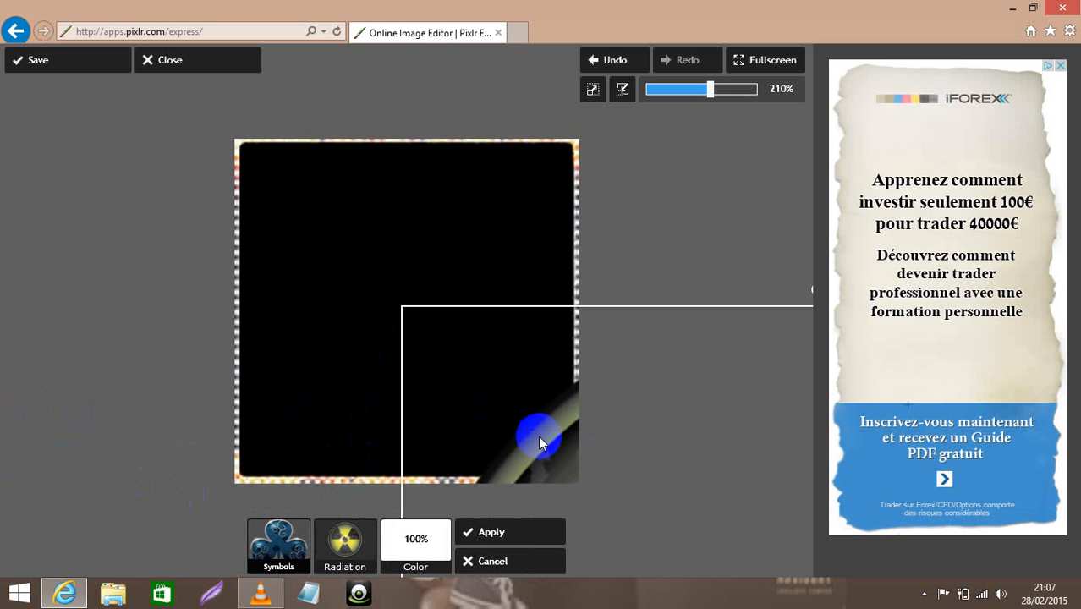
Step: Rotate the radiation sticker and shrink it until the whole symbol roughly fits inside the black square
drag(538, 436, 309, 150)
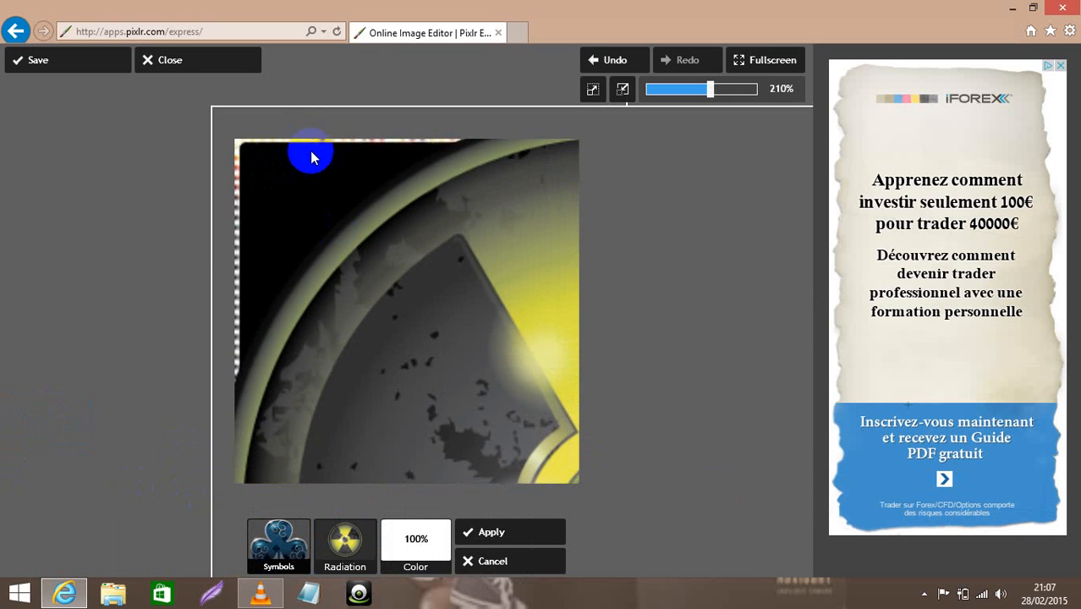
drag(218, 225, 310, 180)
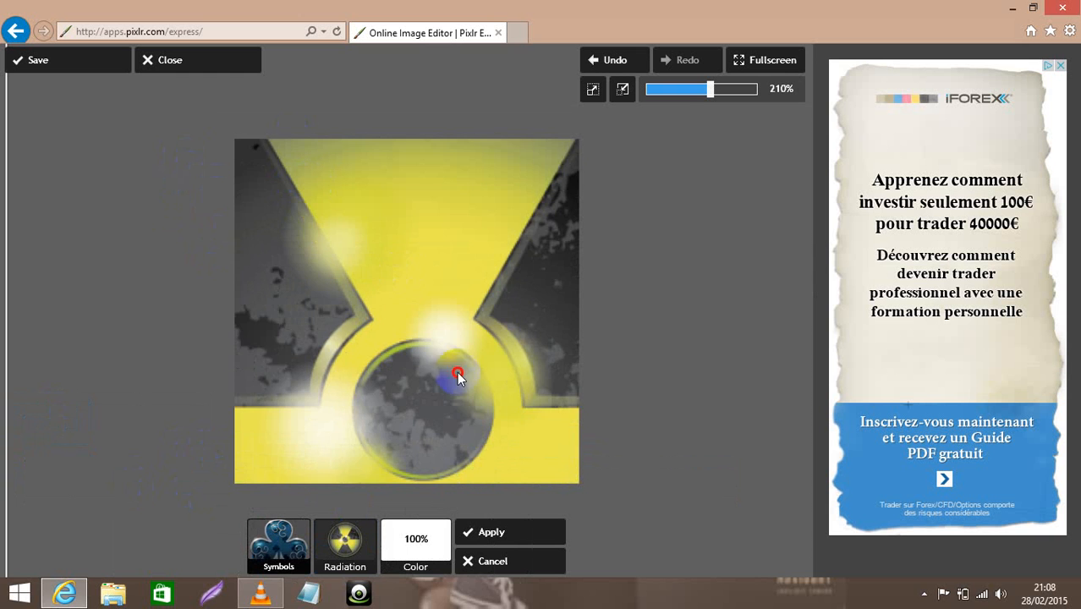
drag(457, 377, 399, 311)
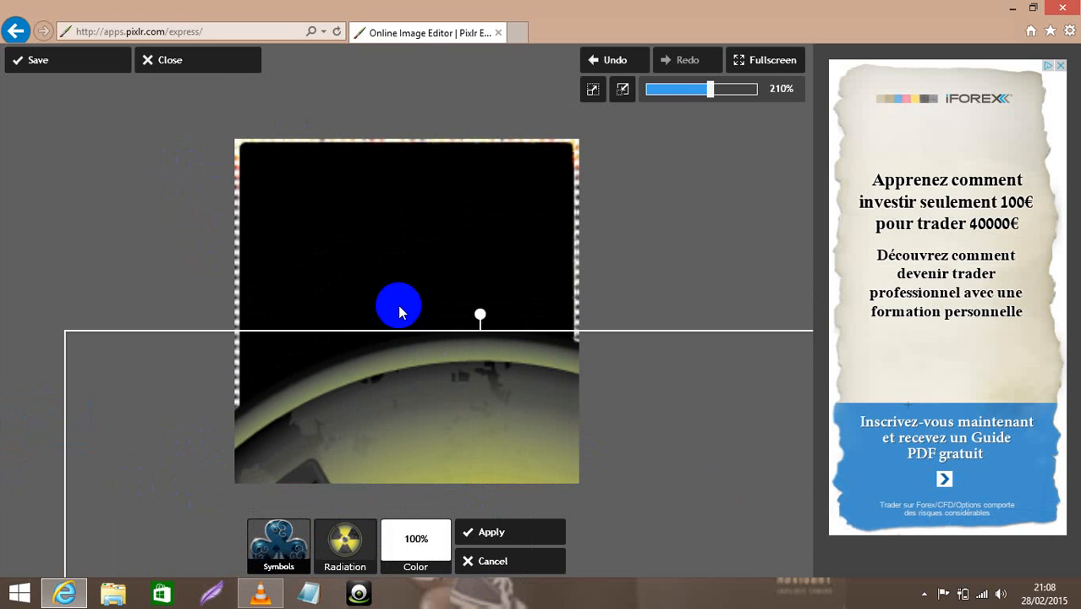
drag(479, 315, 513, 356)
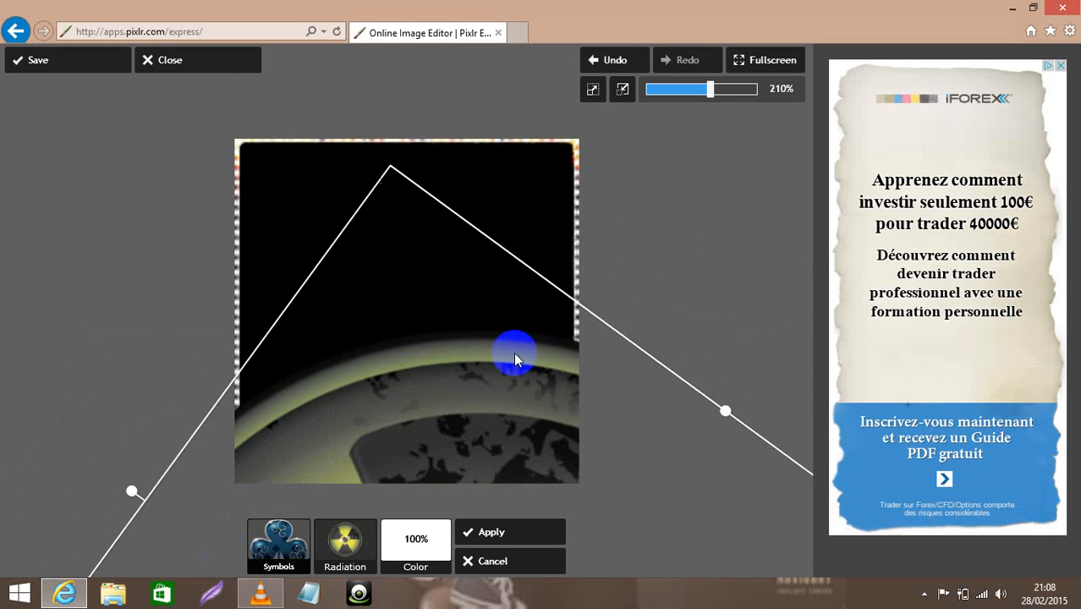
click(369, 291)
drag(346, 288, 606, 320)
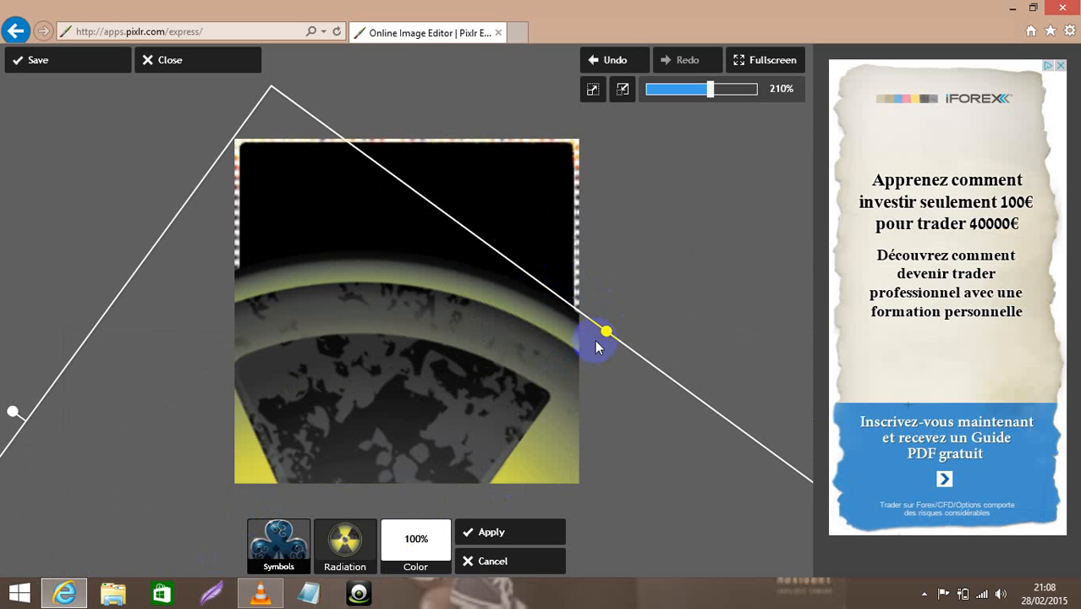
drag(596, 335, 484, 283)
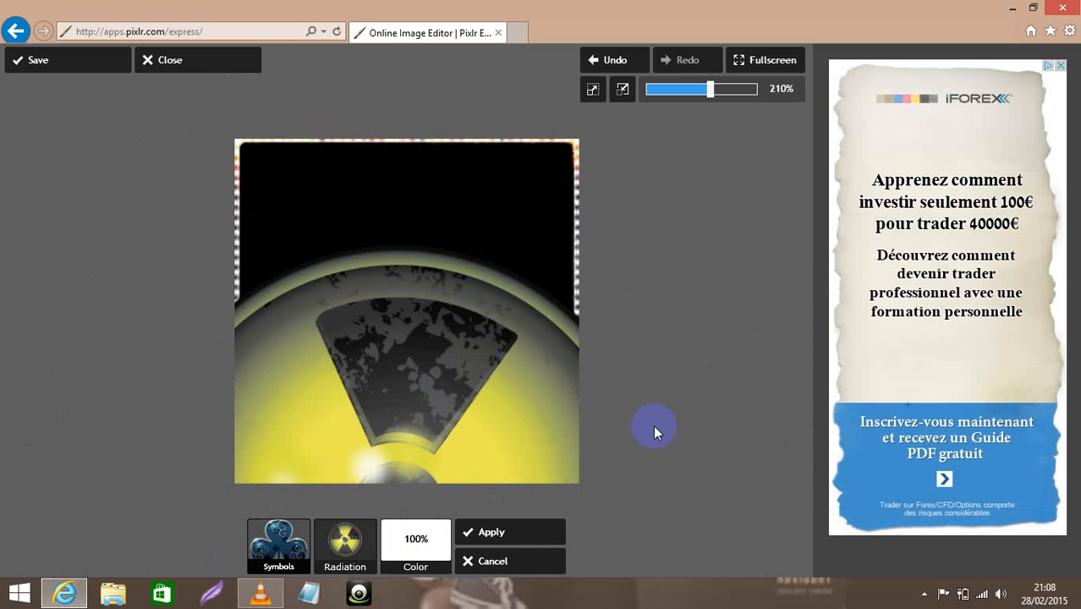
drag(557, 304, 503, 382)
drag(419, 415, 434, 251)
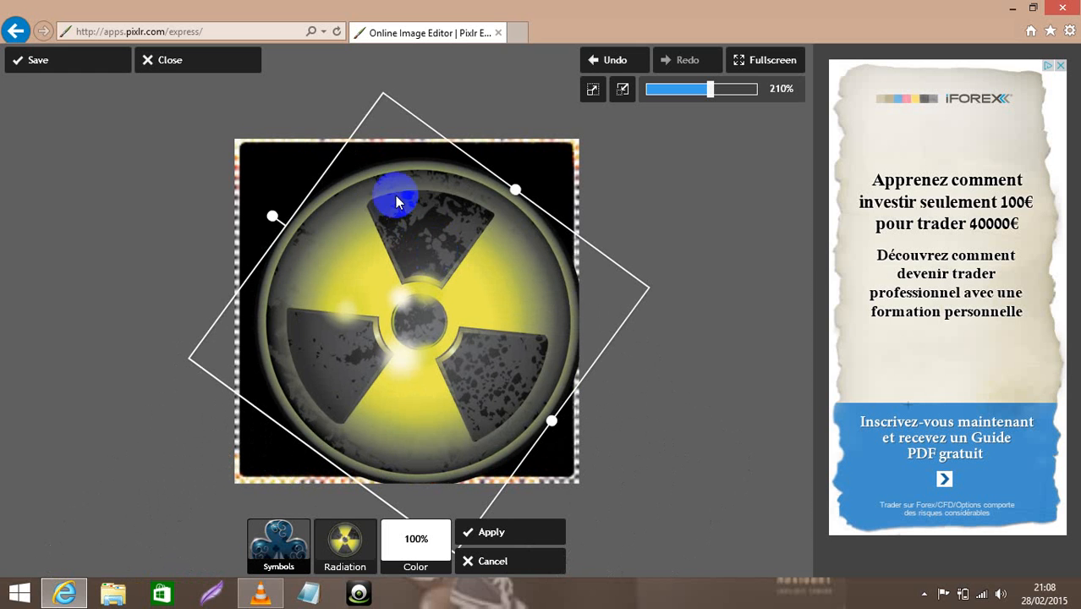
Step: Shrink the radiation sticker to a small badge, place it slightly left of the image centre and apply it
drag(503, 207, 454, 293)
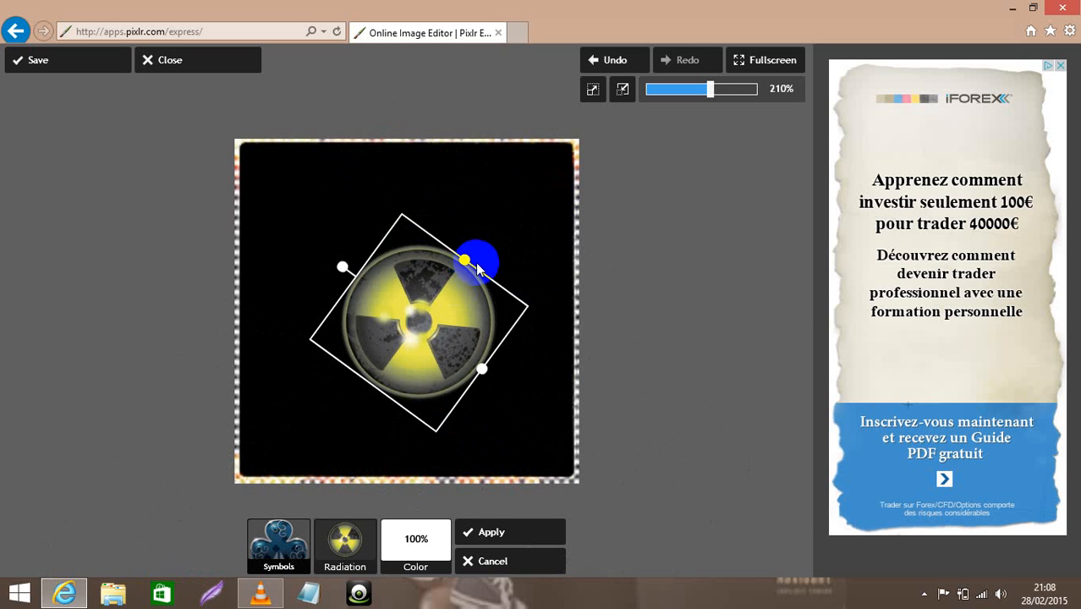
drag(465, 257, 343, 318)
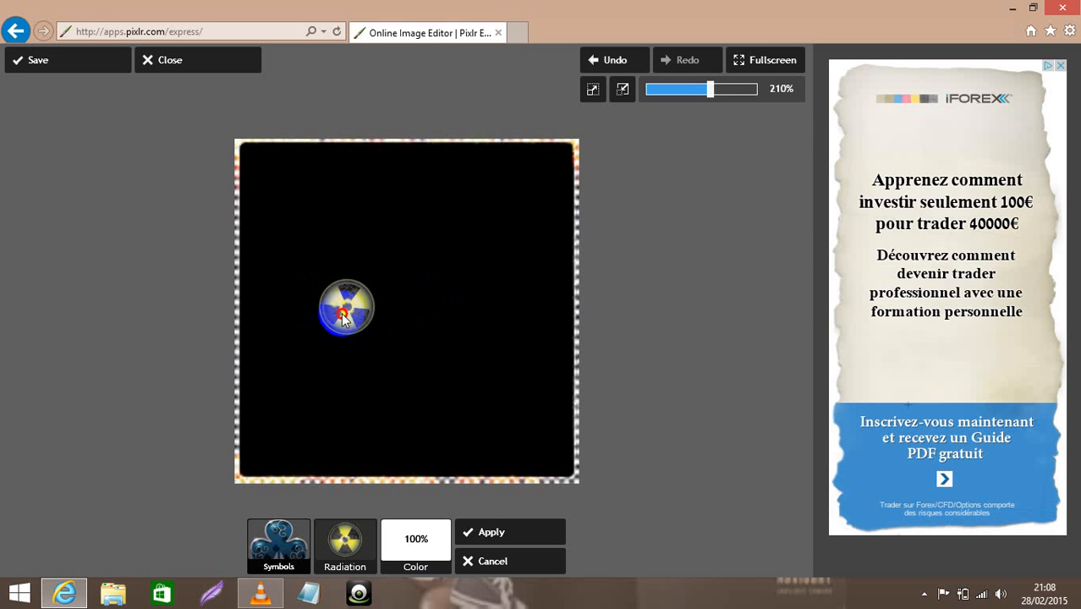
click(518, 534)
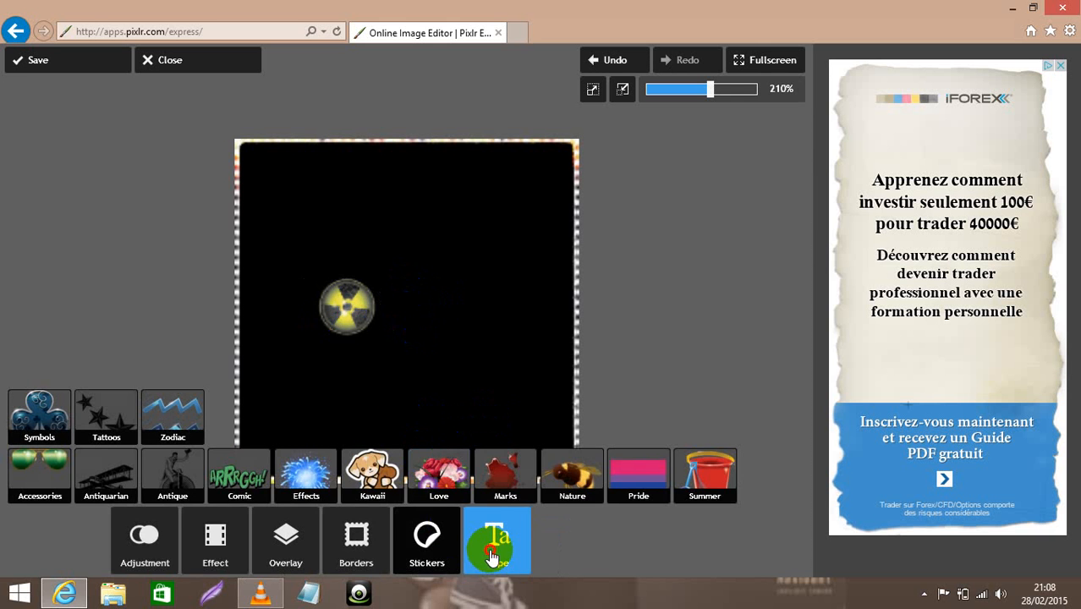
Step: Add the letter "g" in the Dotted font Digital Dream Narrow, enlarge it slightly beside the radiation sticker's left edge and apply it
click(491, 535)
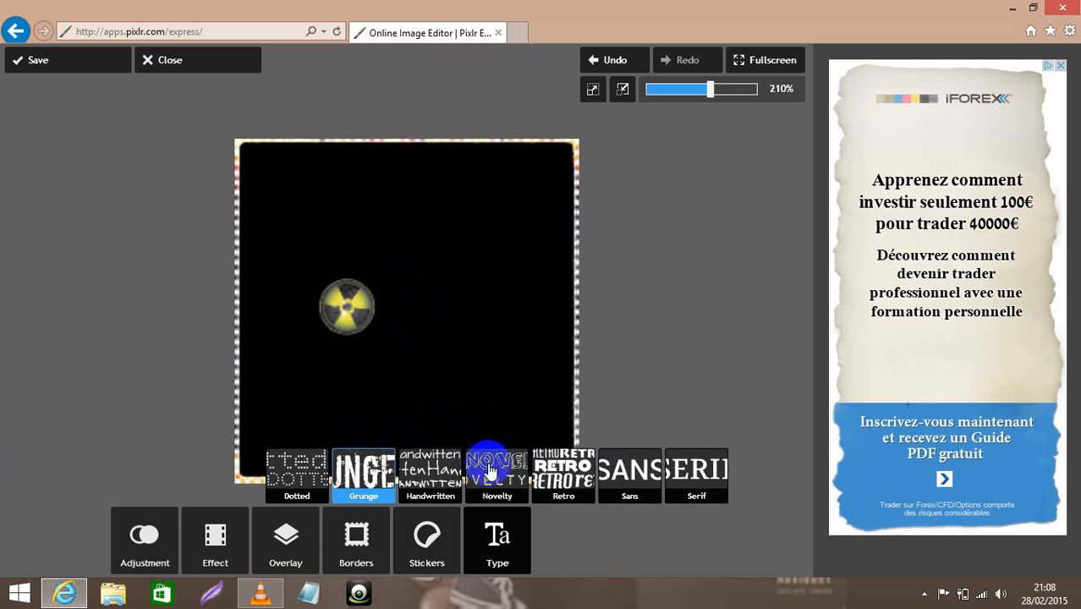
click(277, 482)
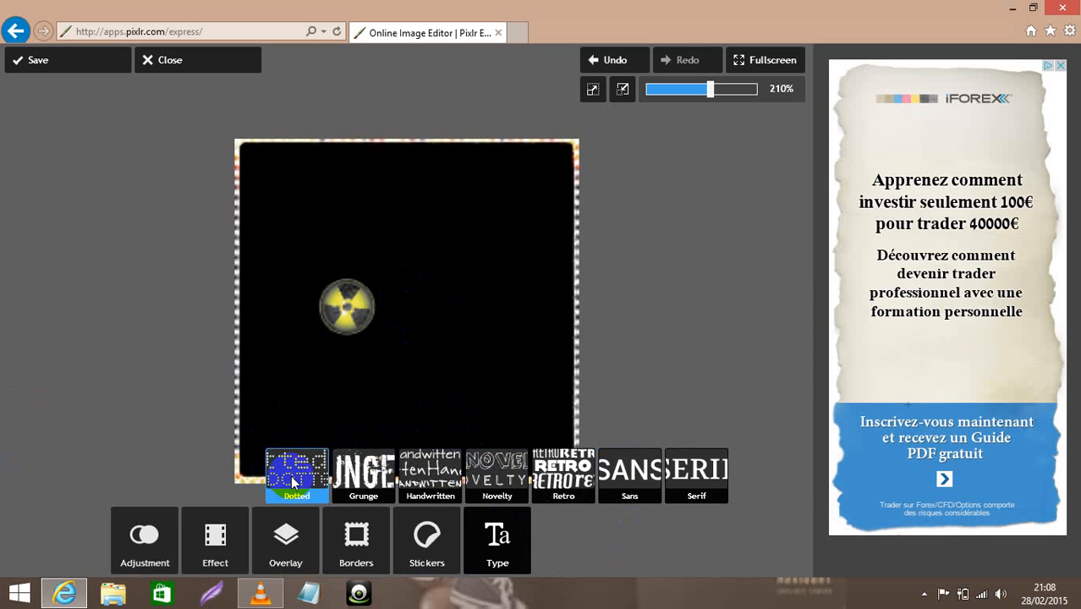
click(266, 548)
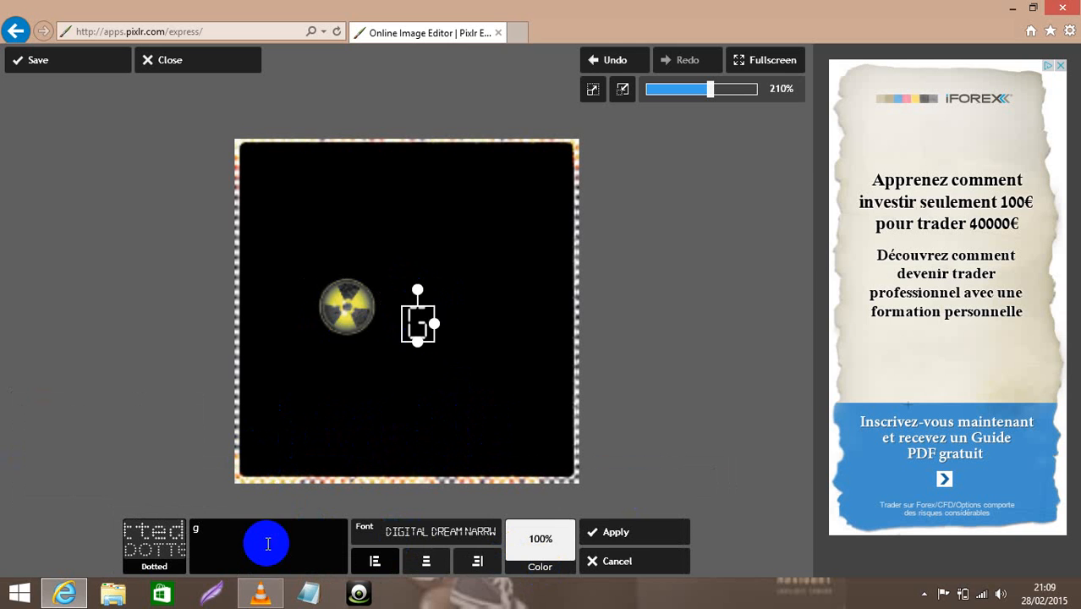
drag(415, 327, 300, 318)
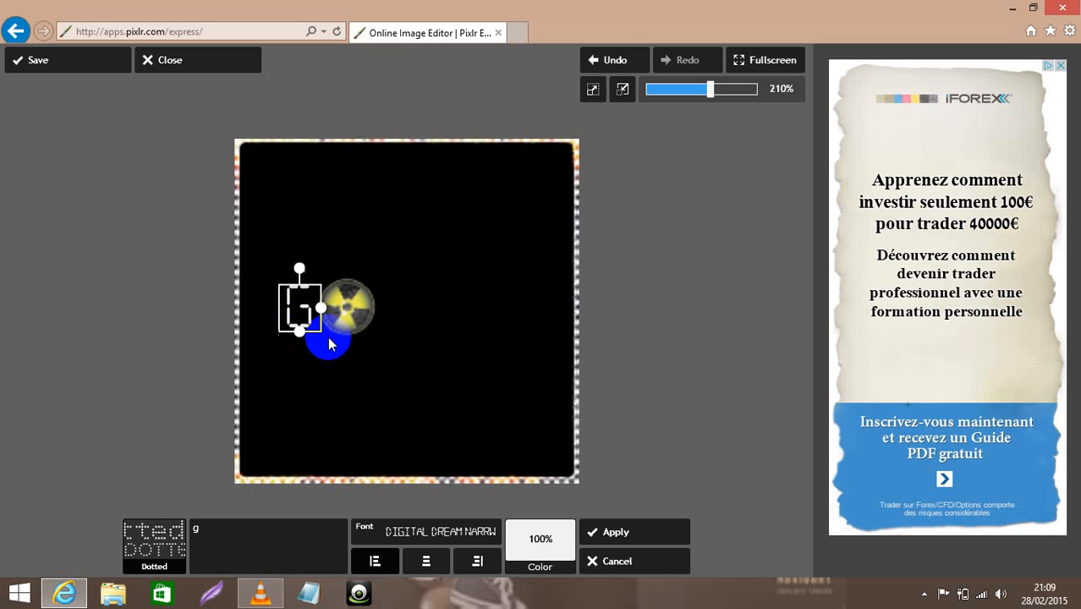
click(614, 537)
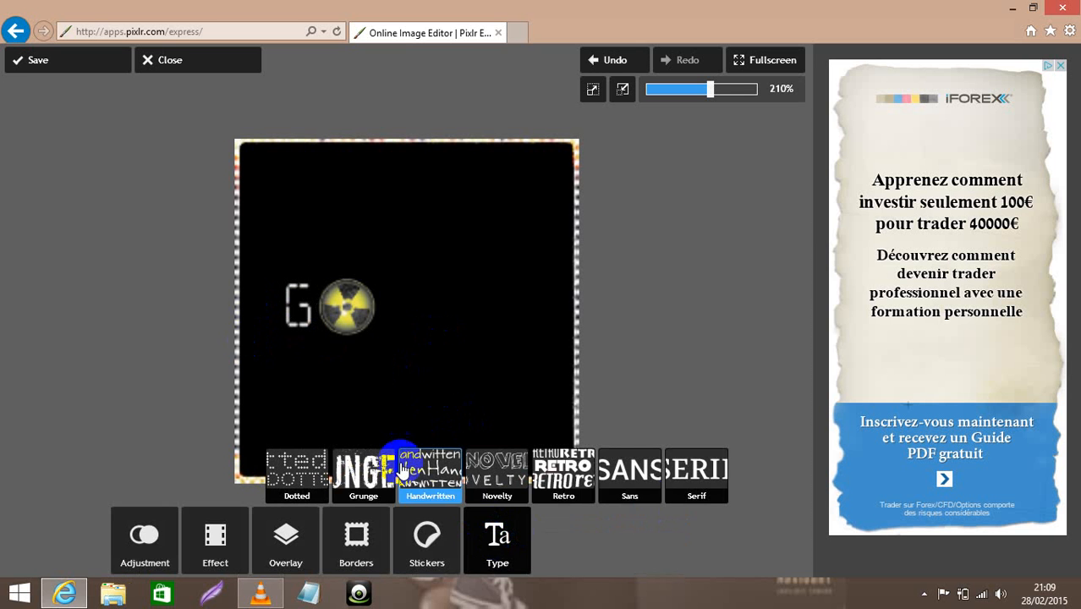
Step: Add the text "ga" in the Dotted font BPDots Plus, enlarge it slightly just right of the radiation sticker and apply it
click(305, 457)
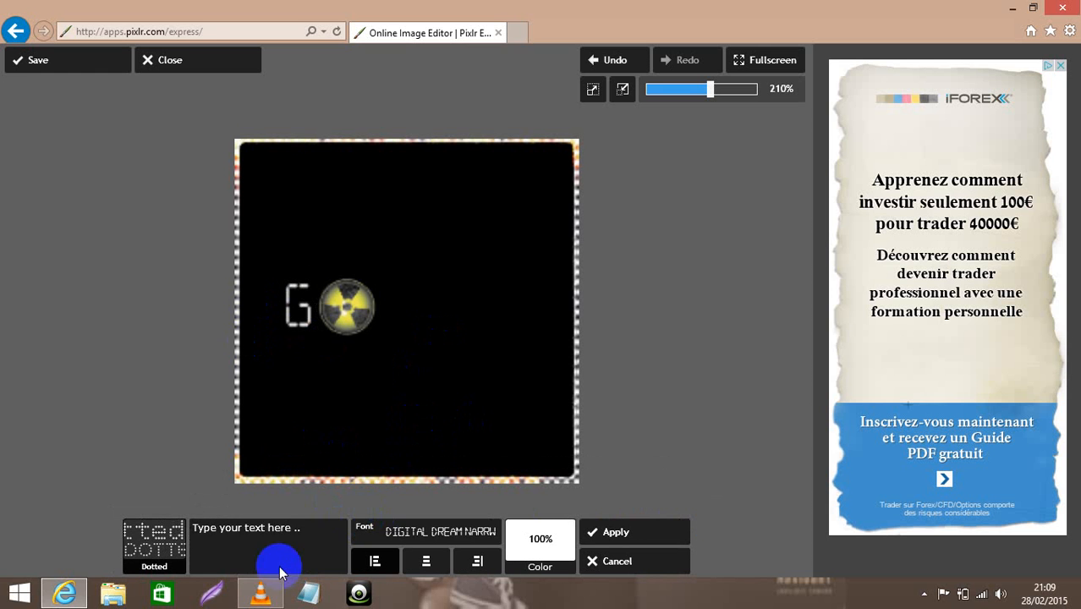
click(279, 558)
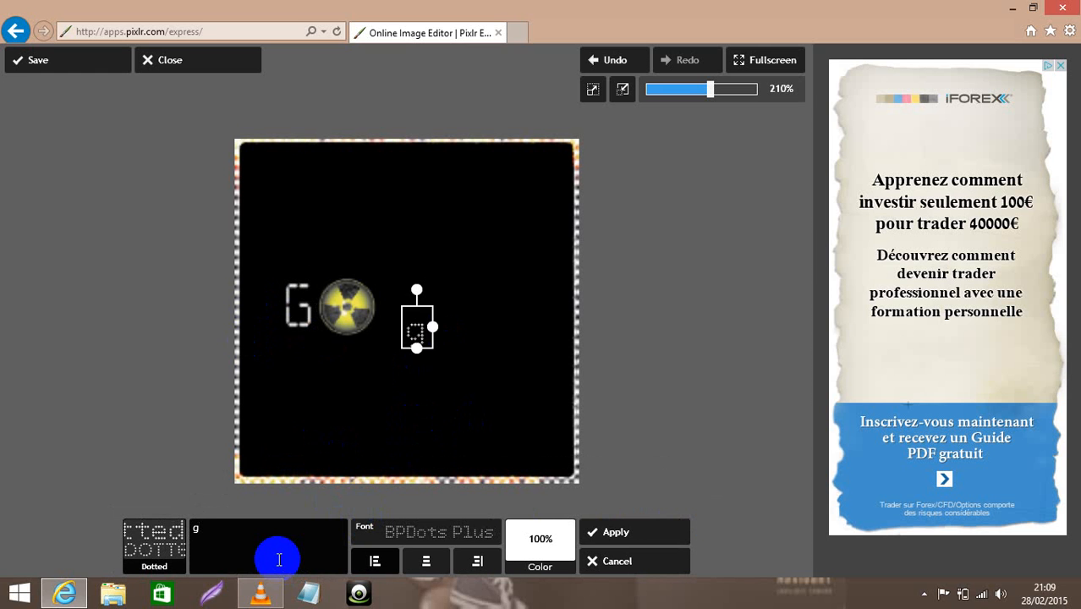
drag(415, 328, 397, 294)
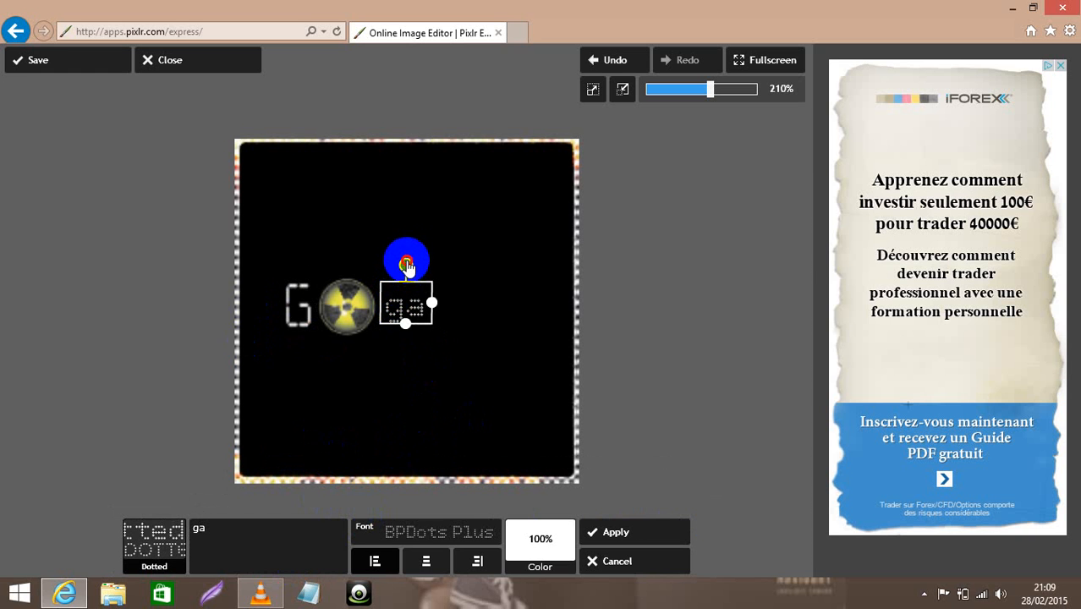
mouse_move(405, 323)
mouse_down()
mouse_move(405, 342)
mouse_move(407, 315)
mouse_up()
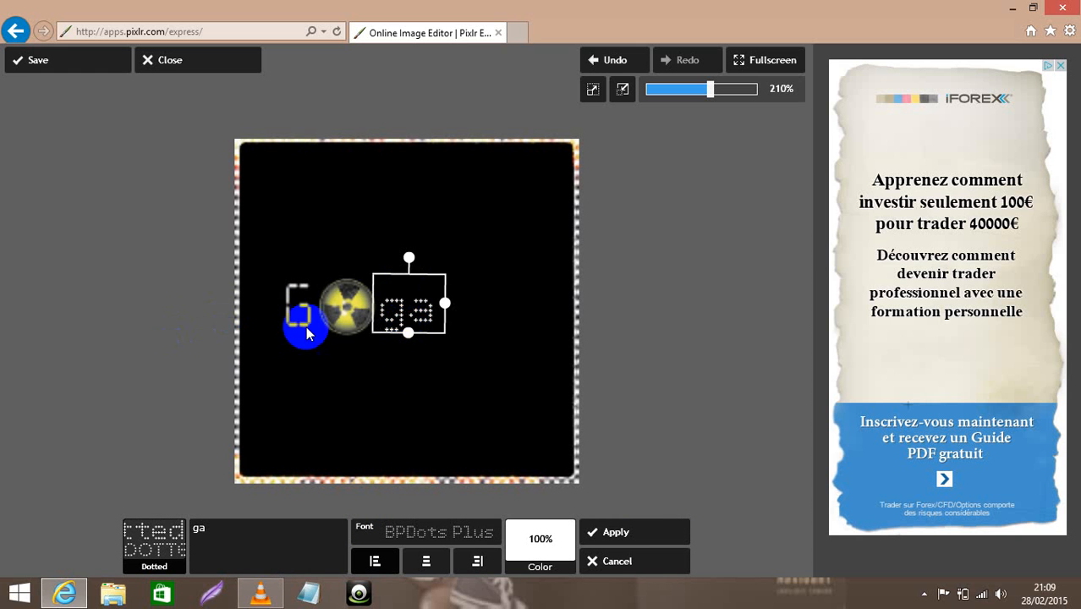
click(600, 534)
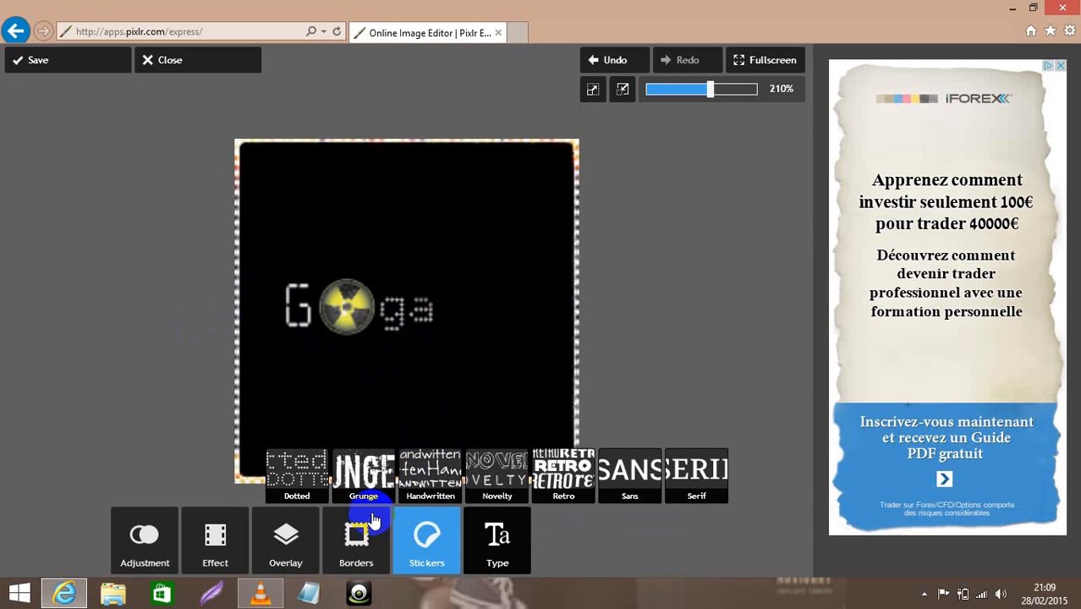
Step: Add a single letter "C" in the Dotted font BPDots, enlarge it slightly, place it below the "G" and apply it
click(308, 472)
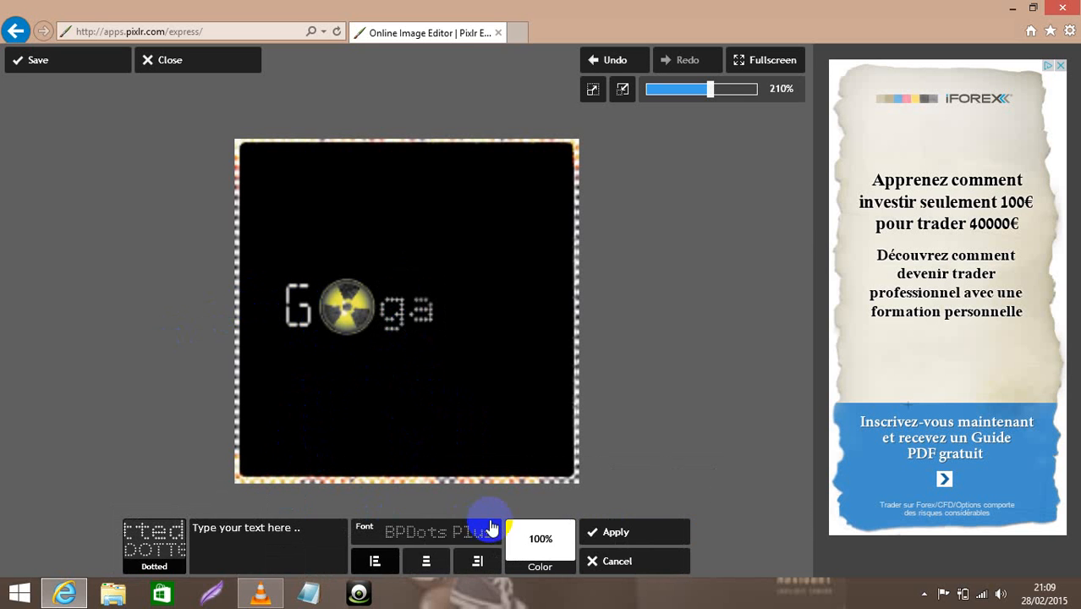
click(285, 554)
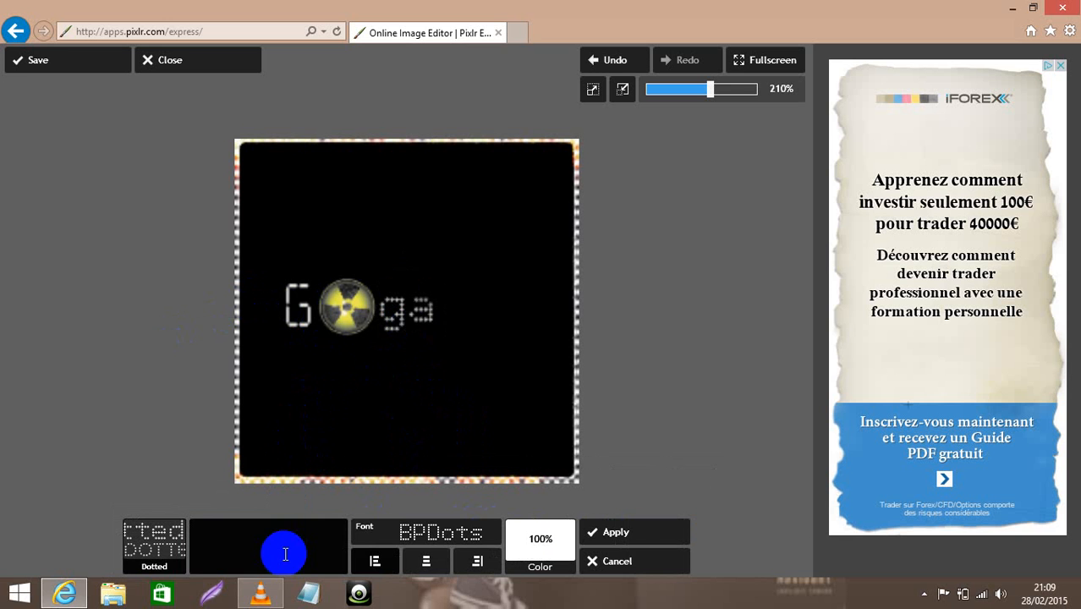
drag(416, 323, 345, 410)
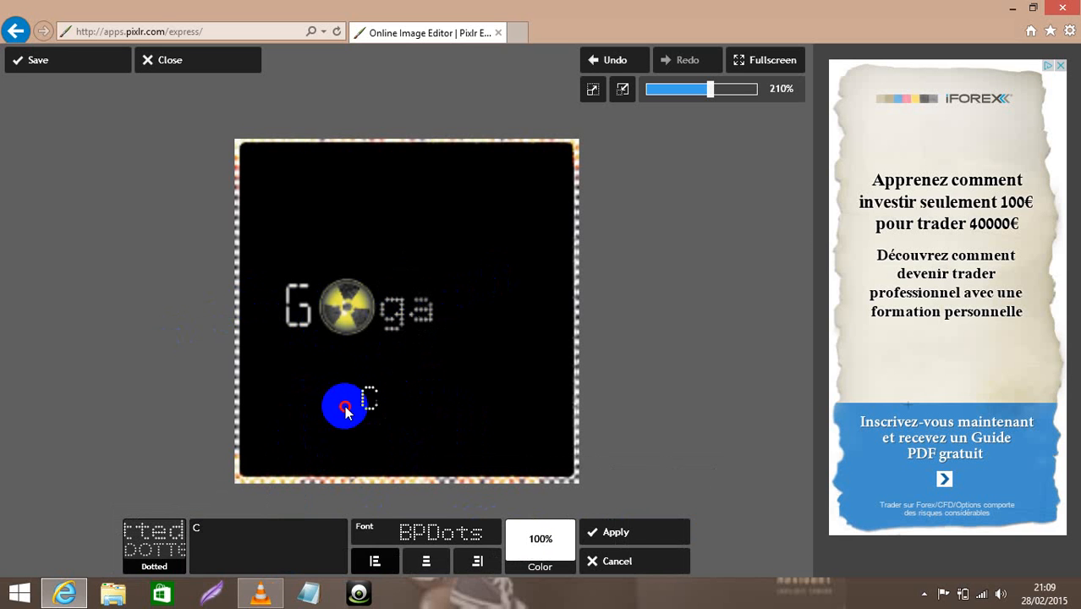
click(272, 550)
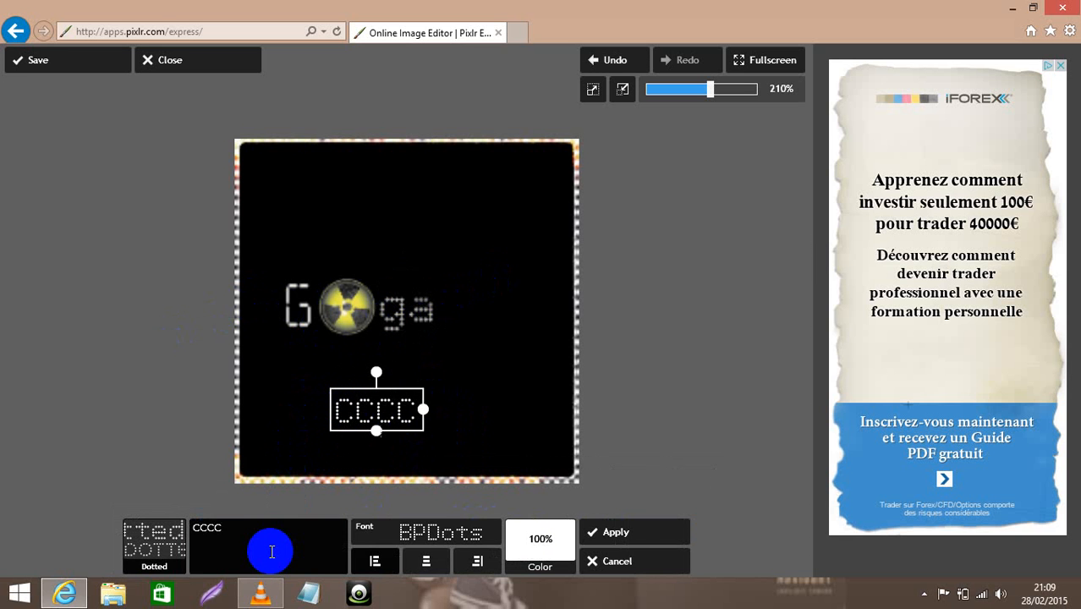
key(BackSpace)
key(BackSpace)
key(BackSpace)
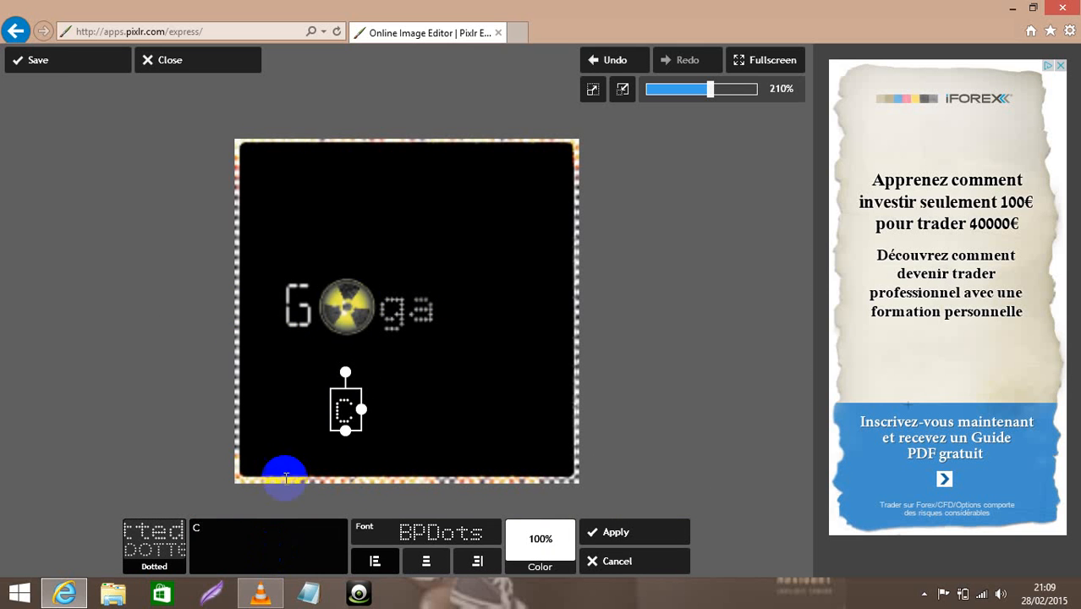
click(346, 432)
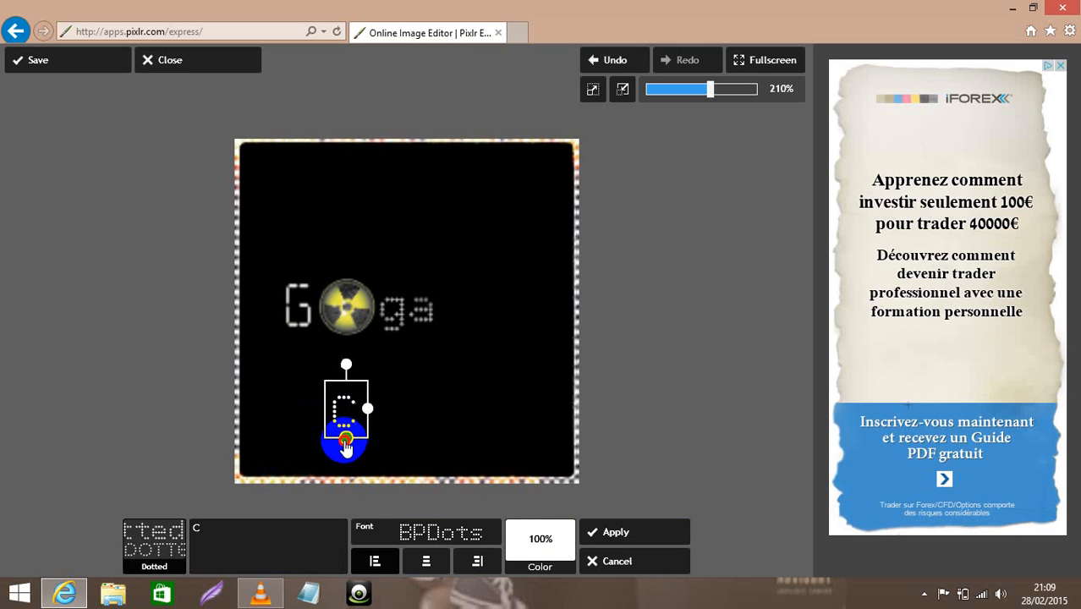
click(312, 408)
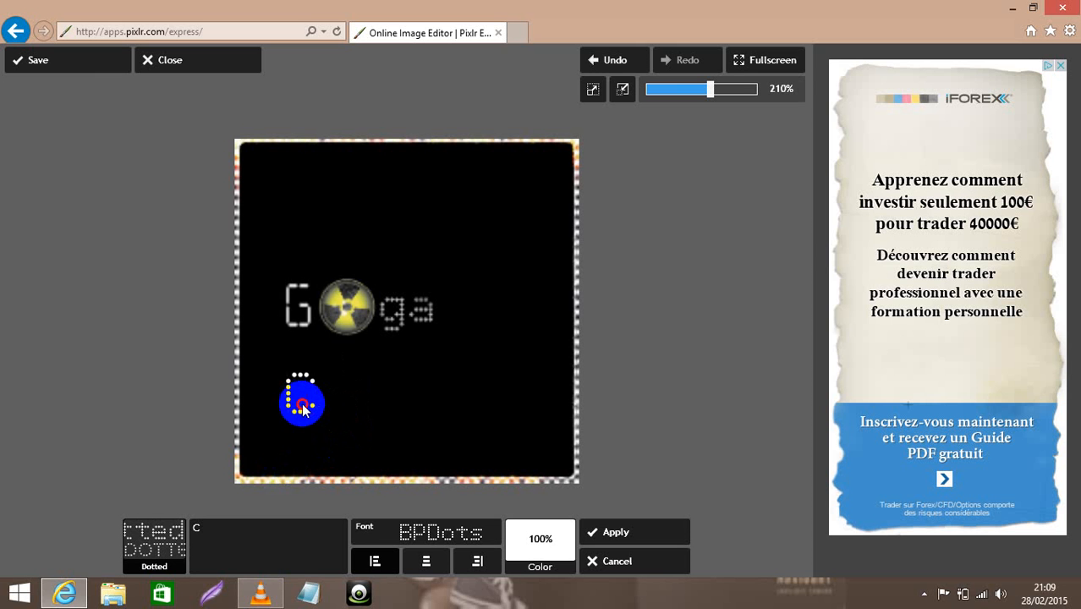
mouse_move(303, 406)
mouse_down()
mouse_move(301, 390)
mouse_move(336, 398)
mouse_move(319, 402)
mouse_up()
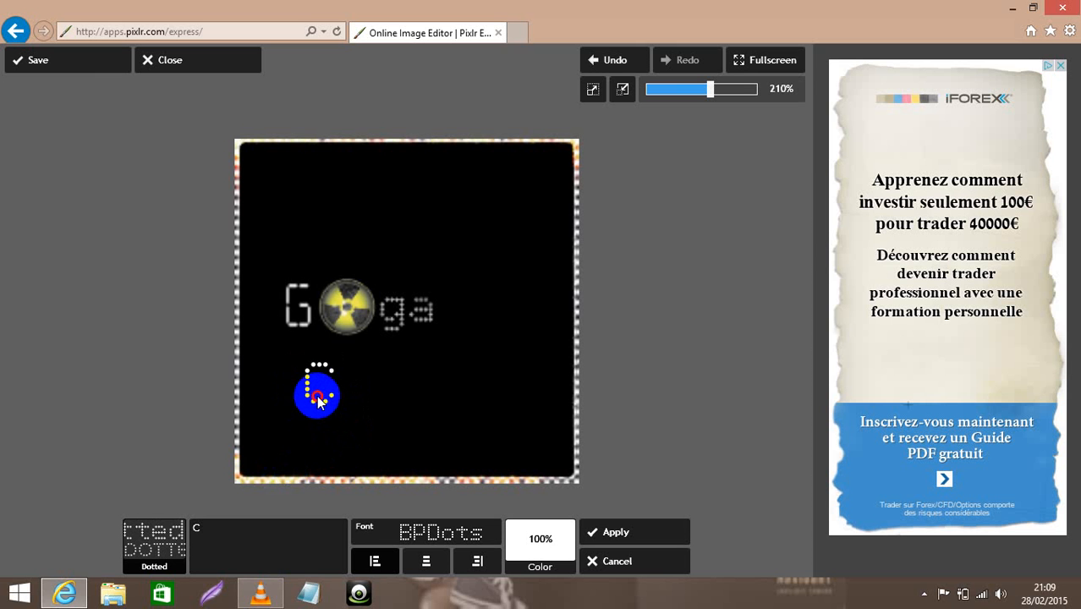
click(621, 534)
Step: Add a second Radiation sticker from the Symbols collection
click(424, 542)
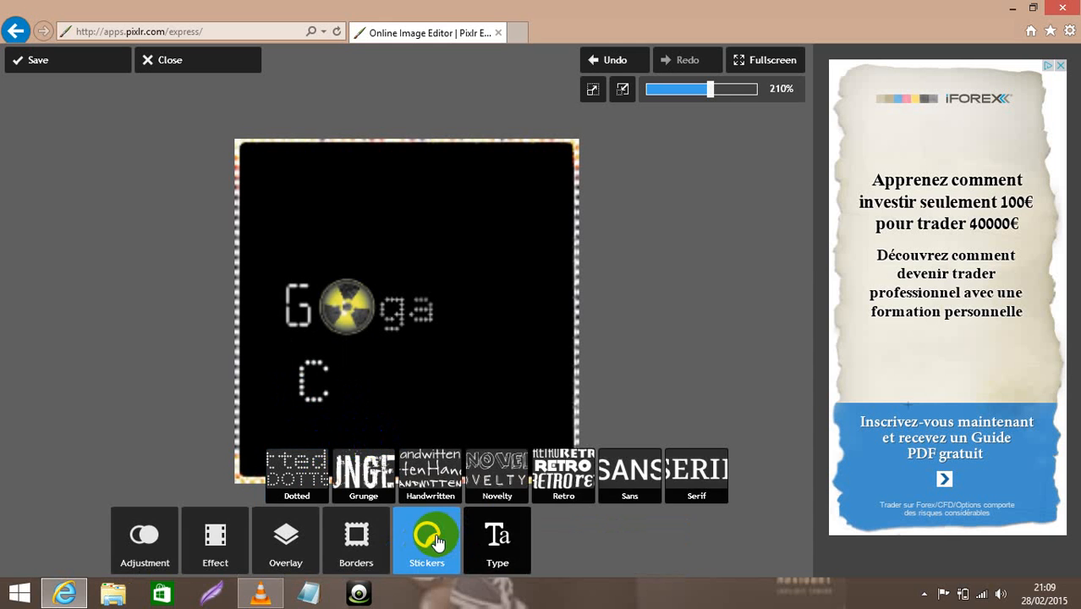
click(30, 401)
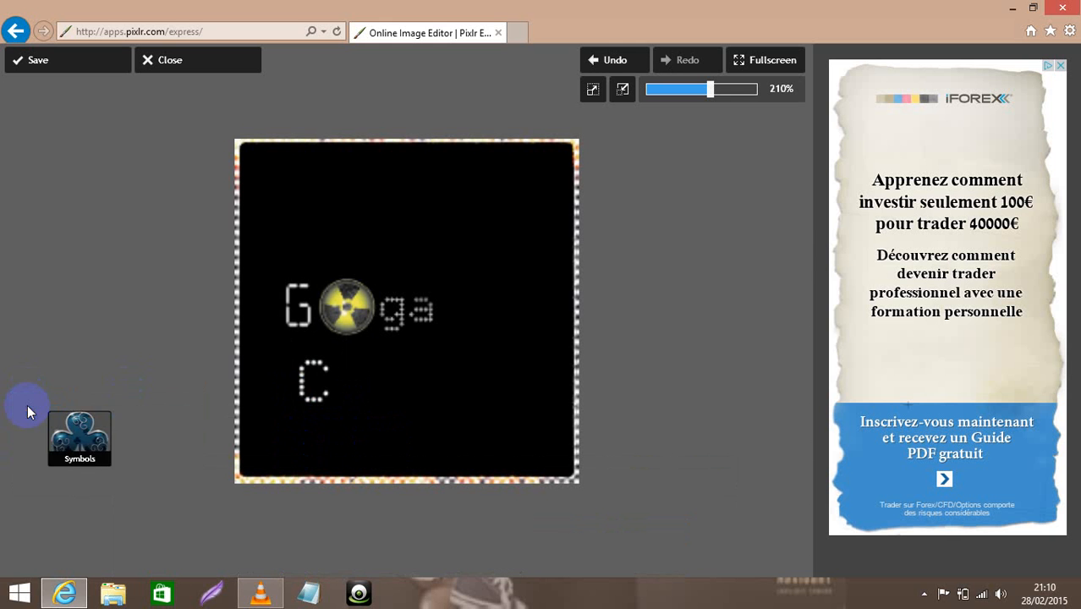
click(404, 544)
click(355, 536)
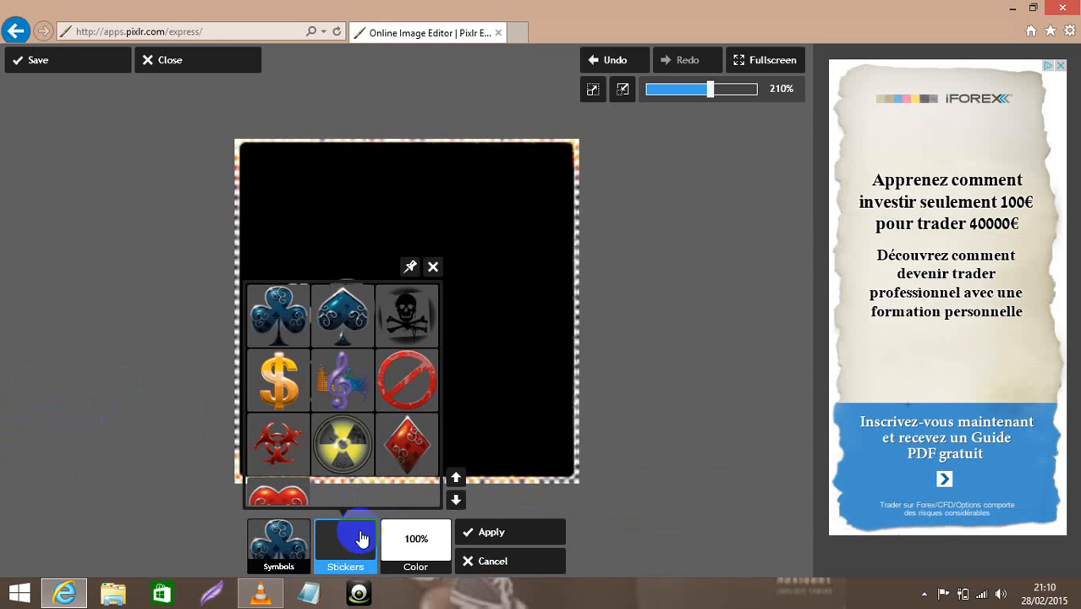
click(362, 441)
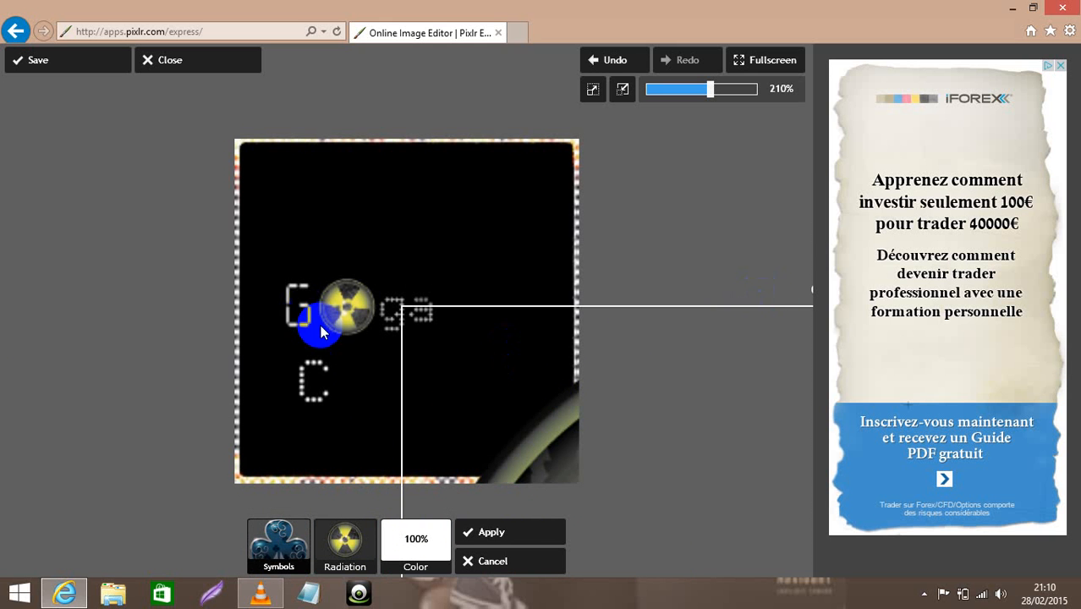
Step: Rotate and shrink the new radiation sticker to a badge the size of the first, place it just right of the "C" and apply it
click(437, 400)
drag(409, 399, 685, 300)
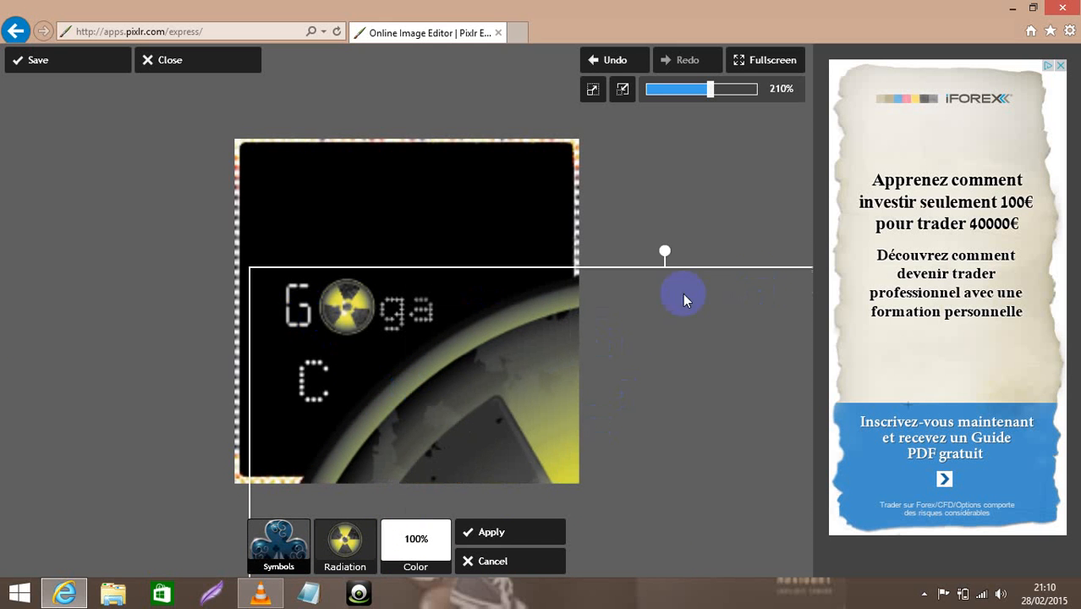
drag(579, 277, 698, 484)
drag(514, 416, 422, 234)
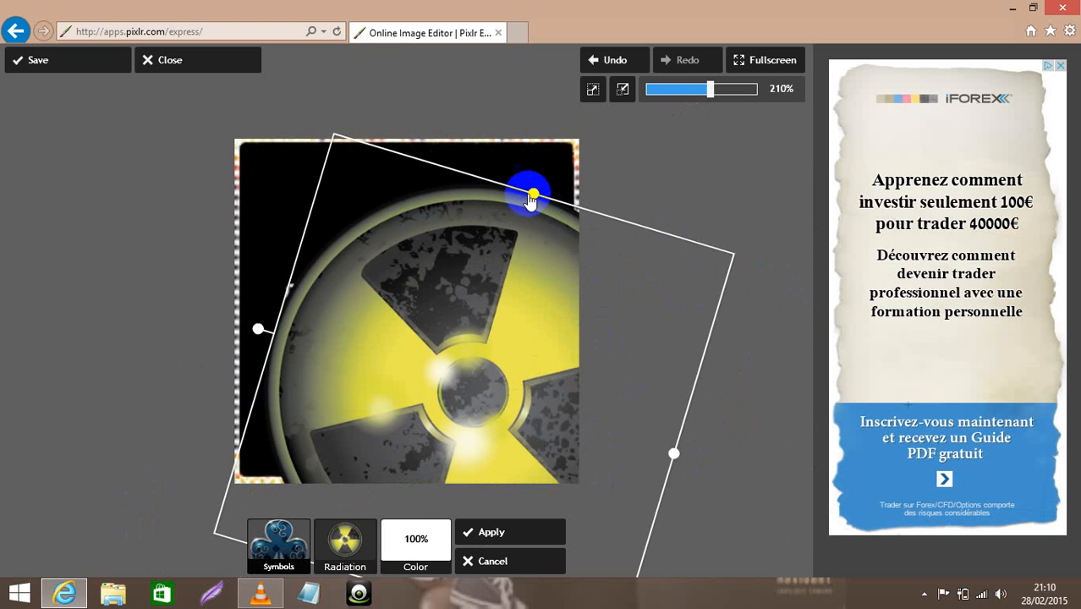
drag(510, 275, 495, 362)
drag(422, 362, 351, 286)
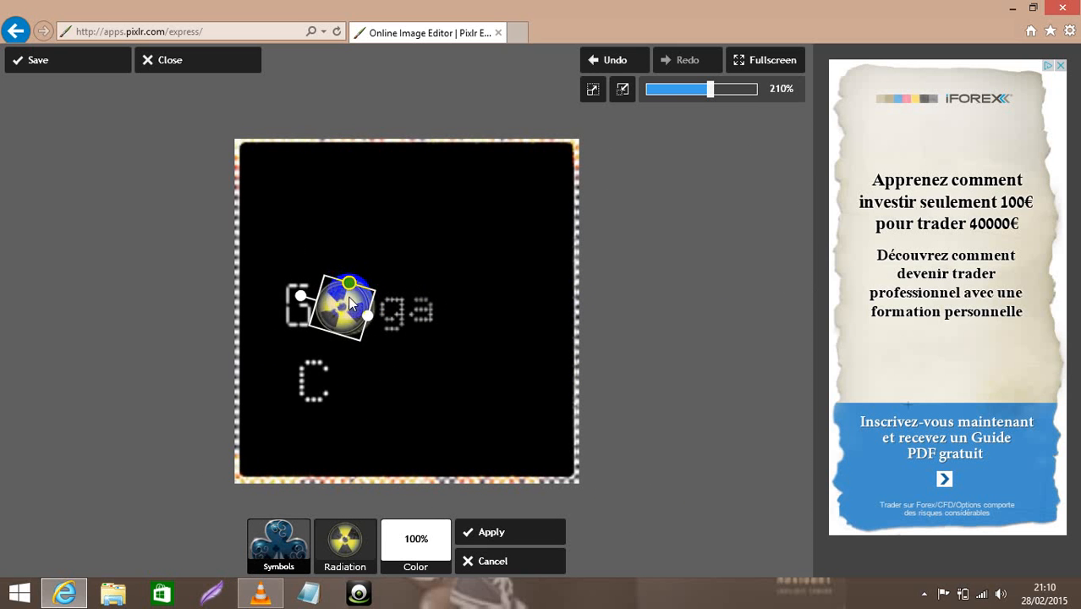
drag(350, 367, 361, 392)
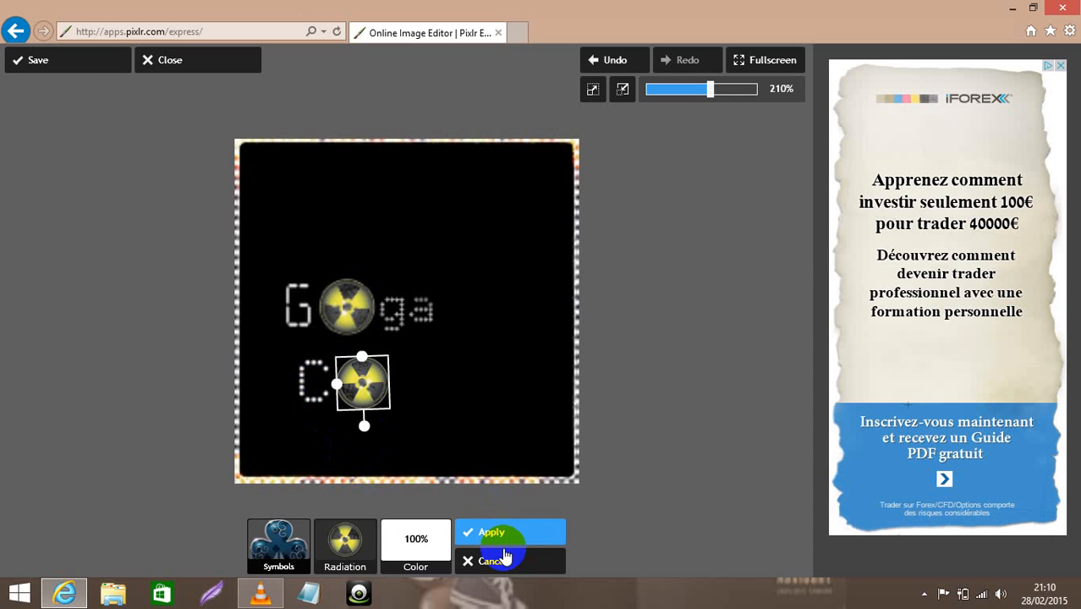
click(495, 532)
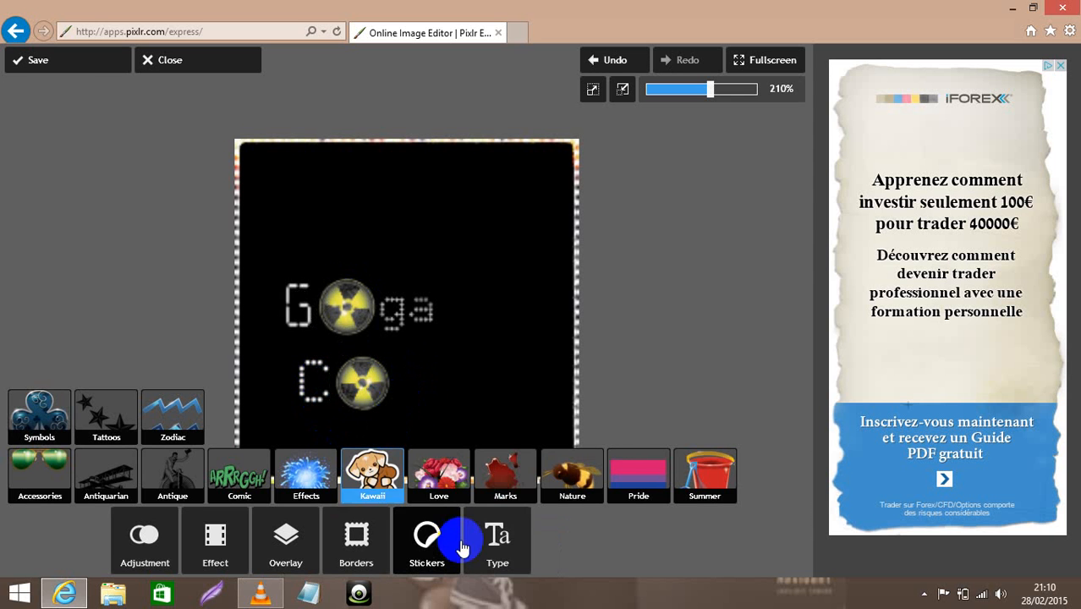
Step: Add the letter "d" in the Dotted font Digital Dream and apply it at its default position over the "ga" text
click(490, 538)
click(309, 501)
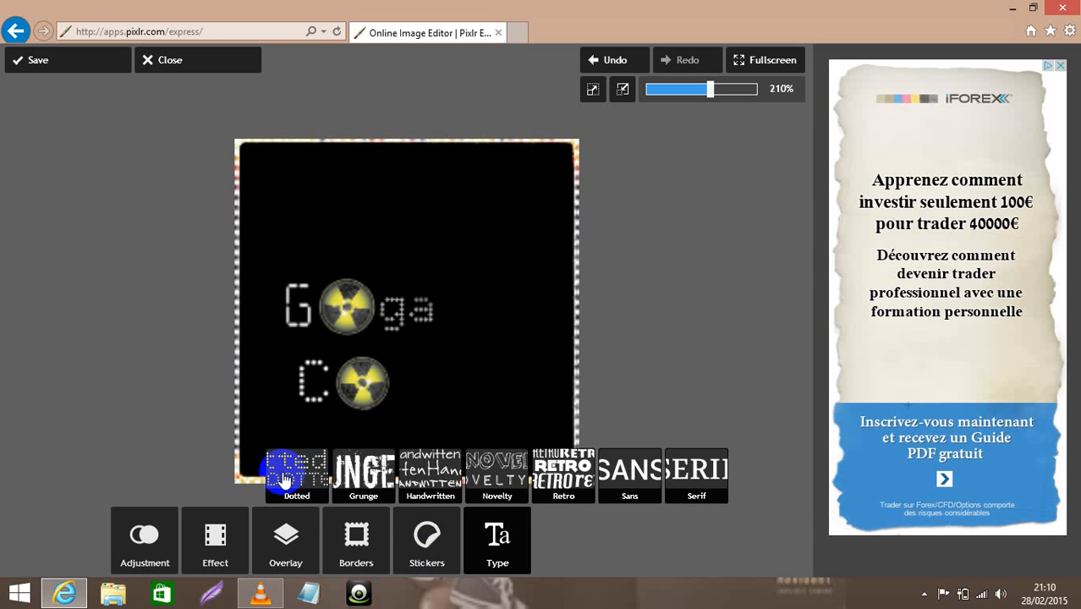
click(300, 541)
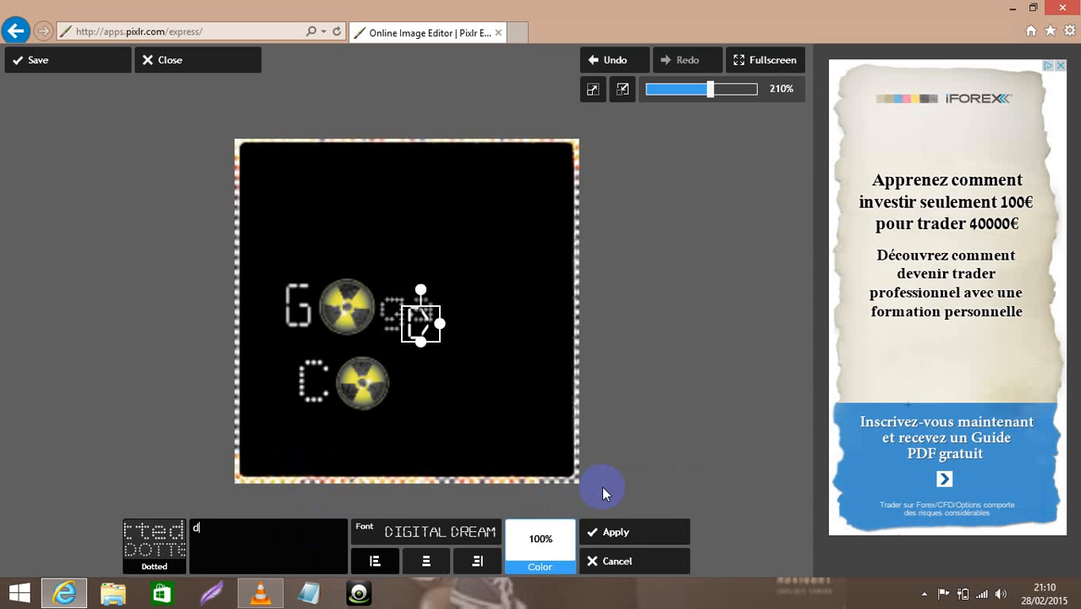
click(618, 538)
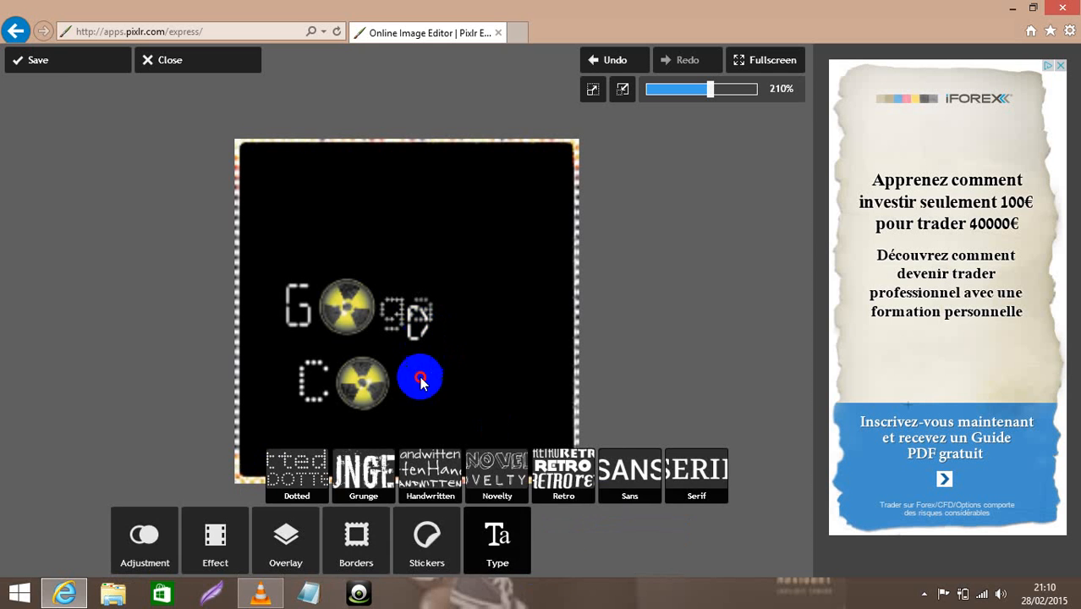
click(494, 533)
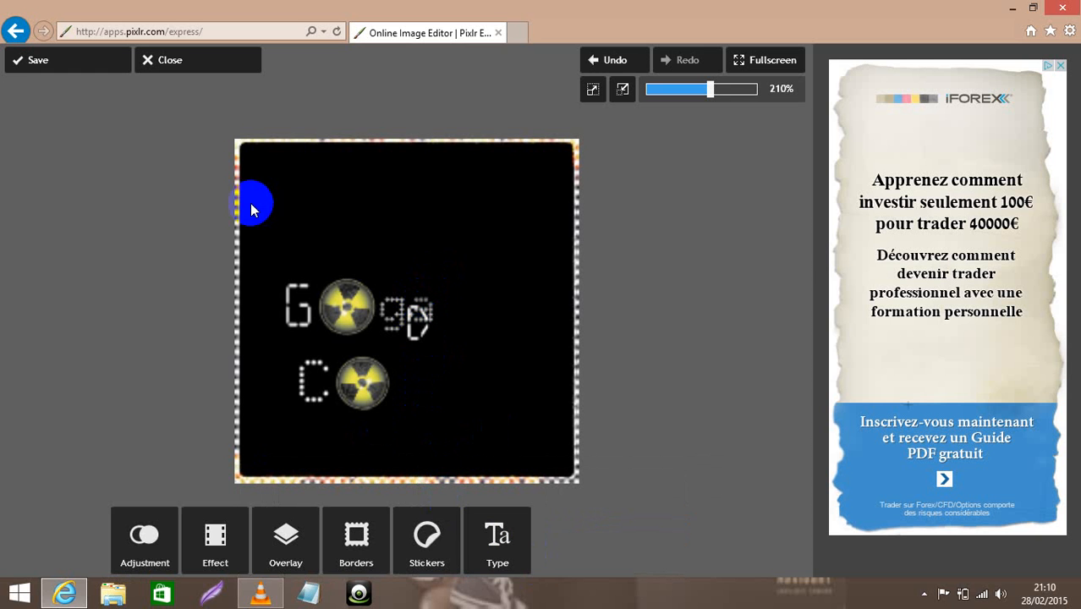
right_click(421, 340)
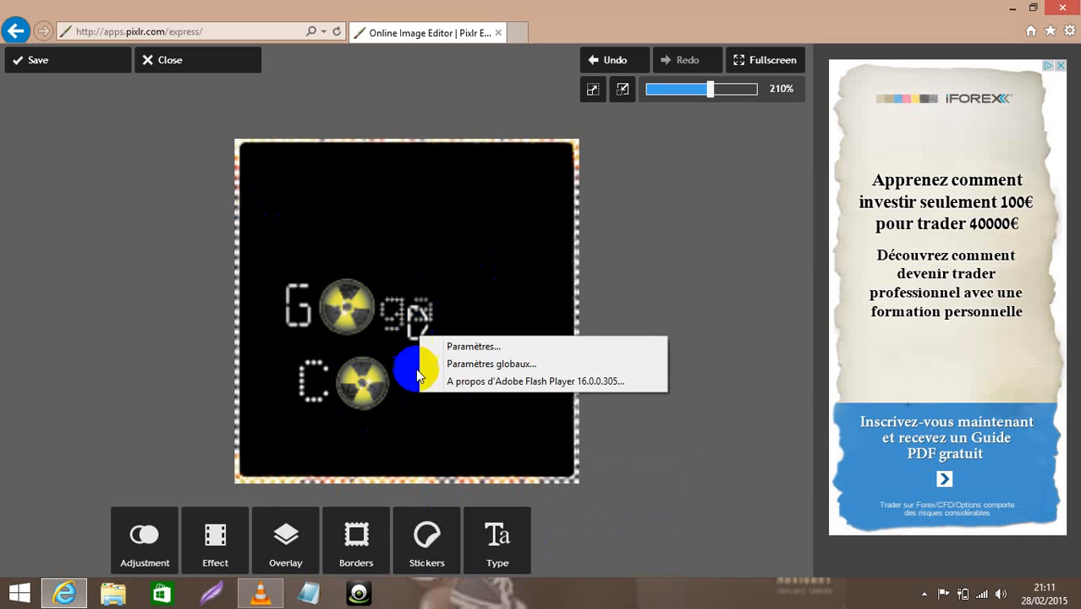
click(427, 420)
click(497, 541)
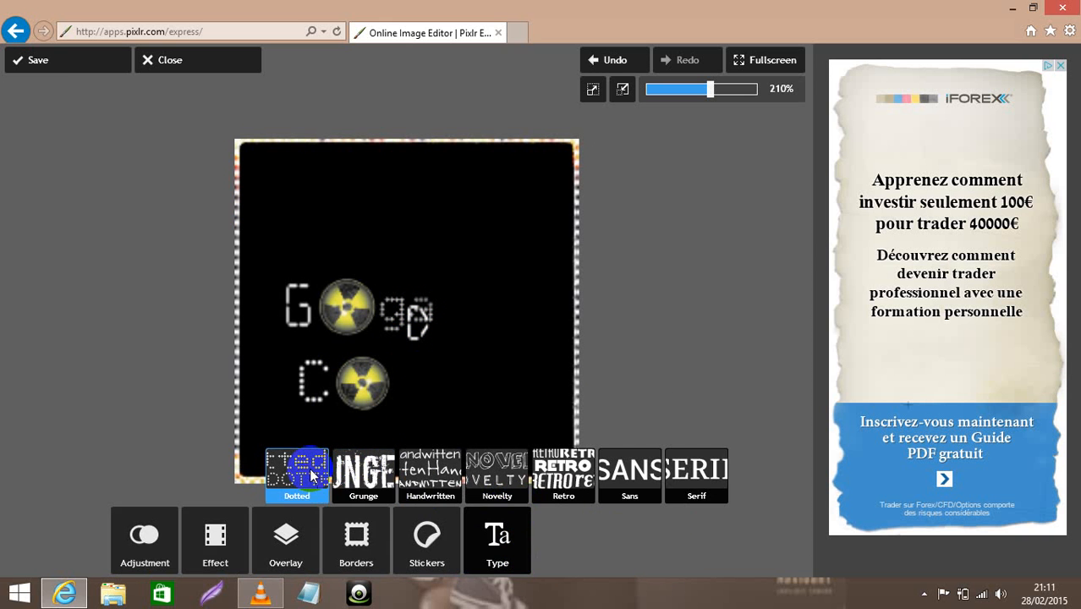
click(311, 476)
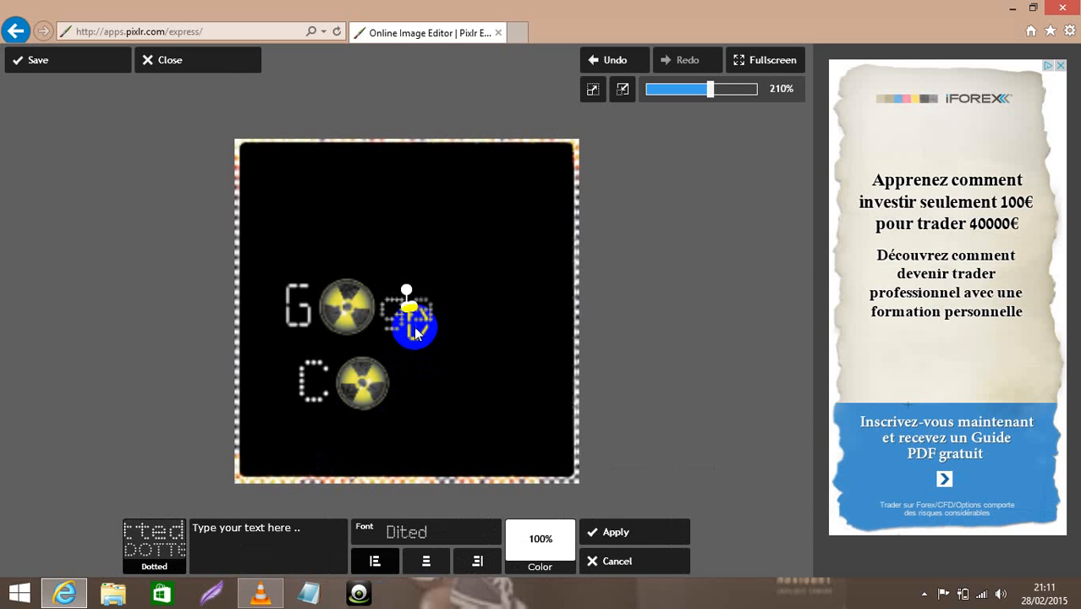
drag(415, 358, 441, 306)
click(629, 569)
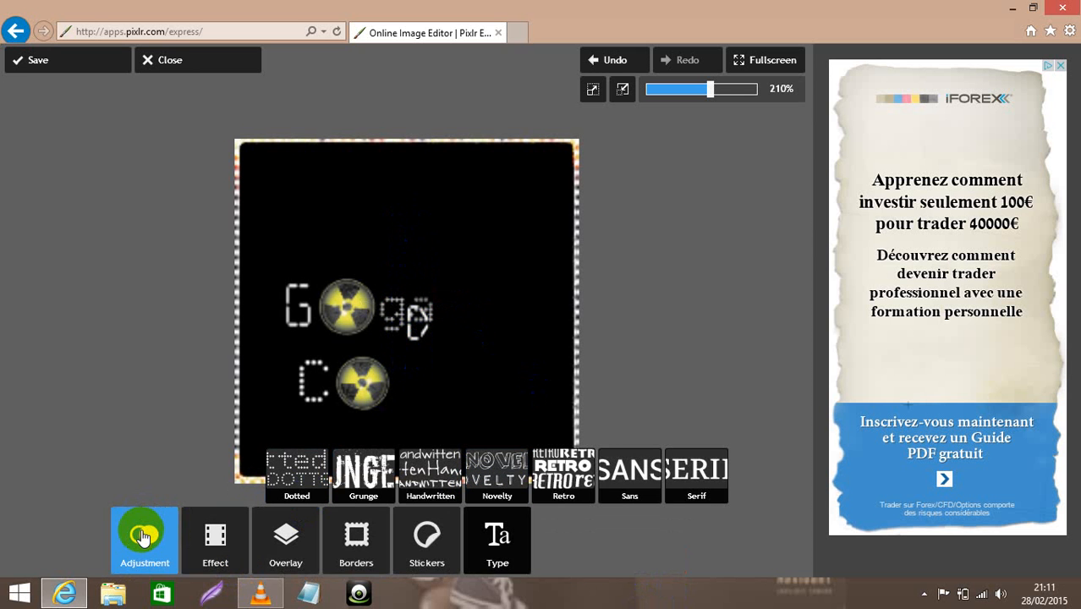
click(143, 536)
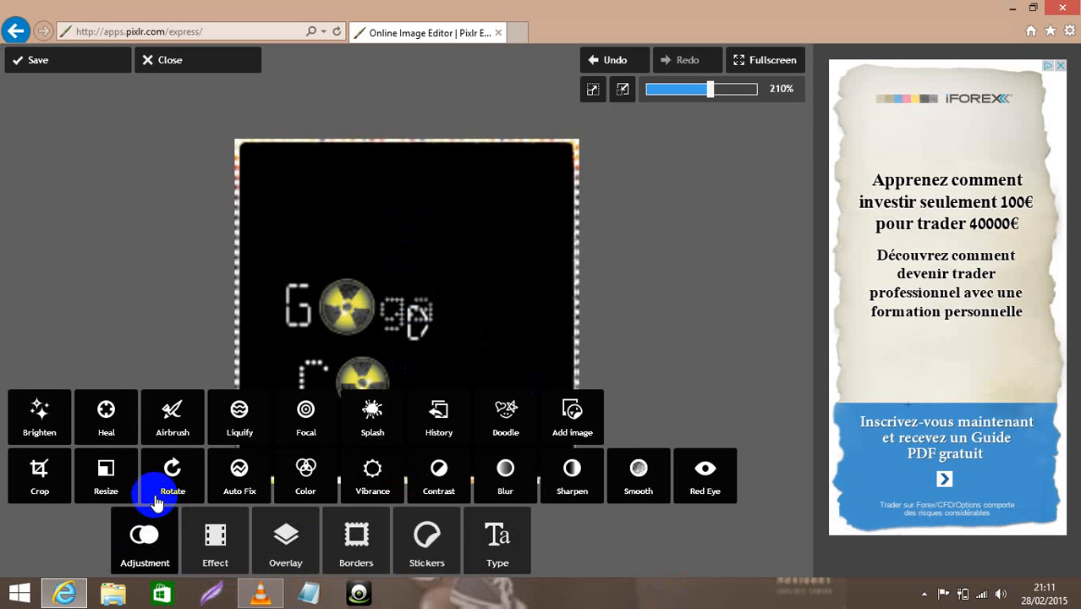
click(161, 489)
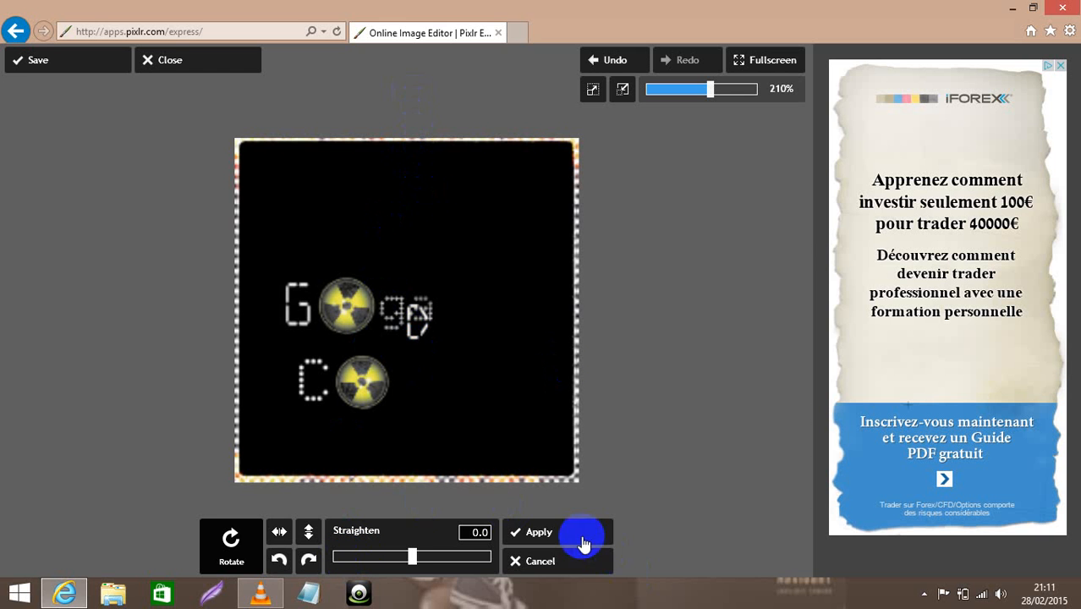
click(536, 560)
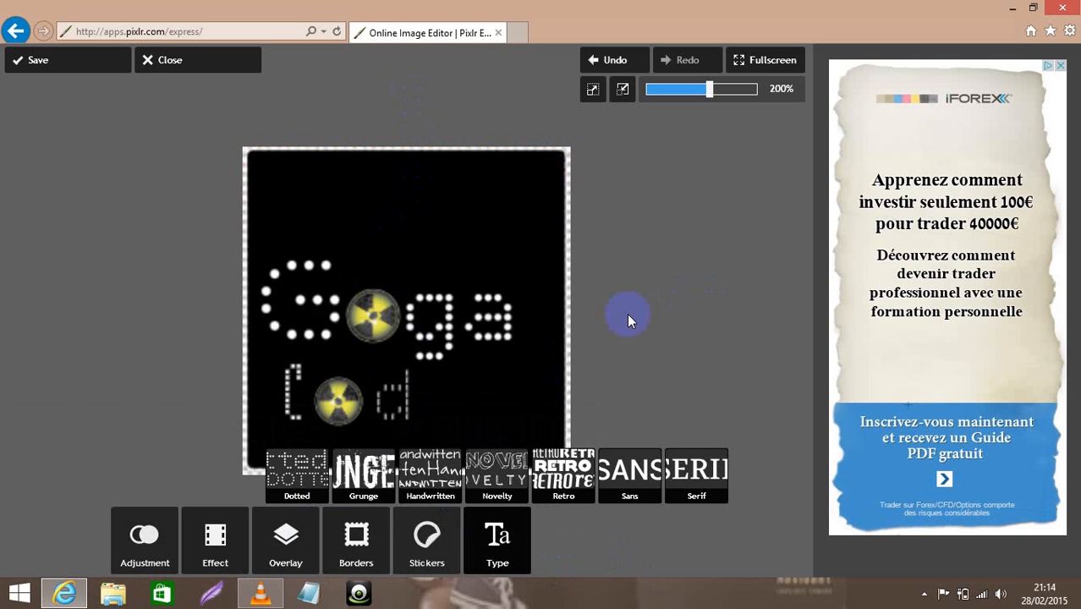
Step: Add a Scratch sticker from the Marks collection
click(501, 542)
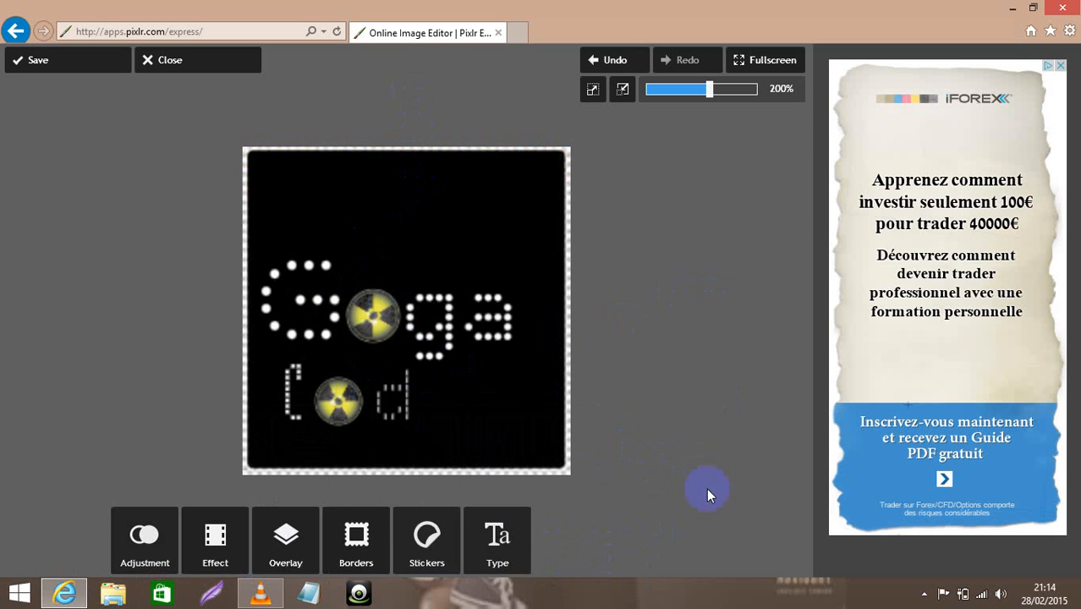
click(432, 550)
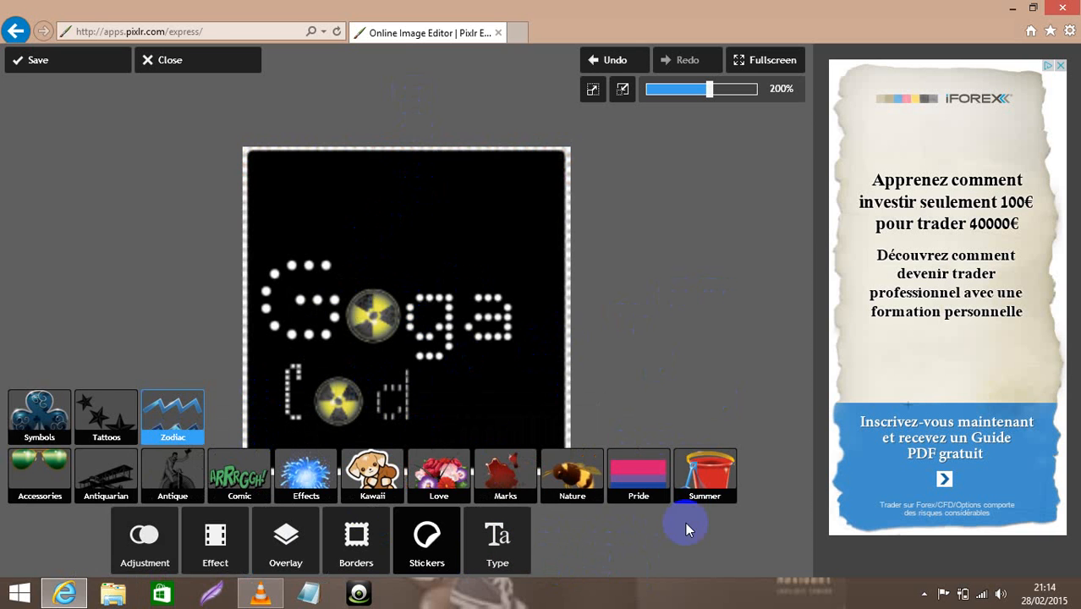
click(506, 478)
click(343, 532)
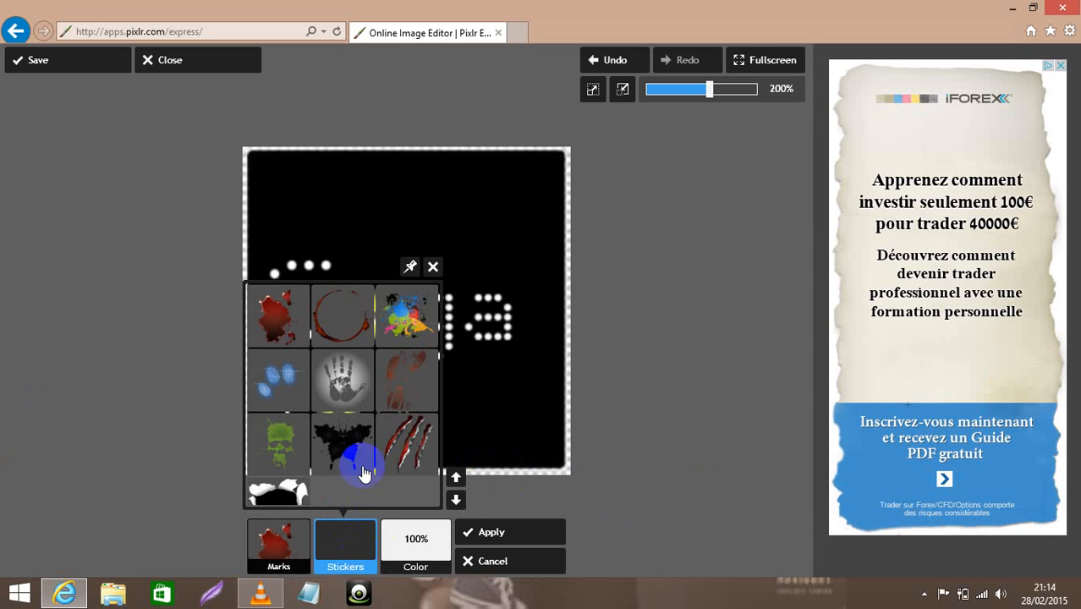
click(415, 442)
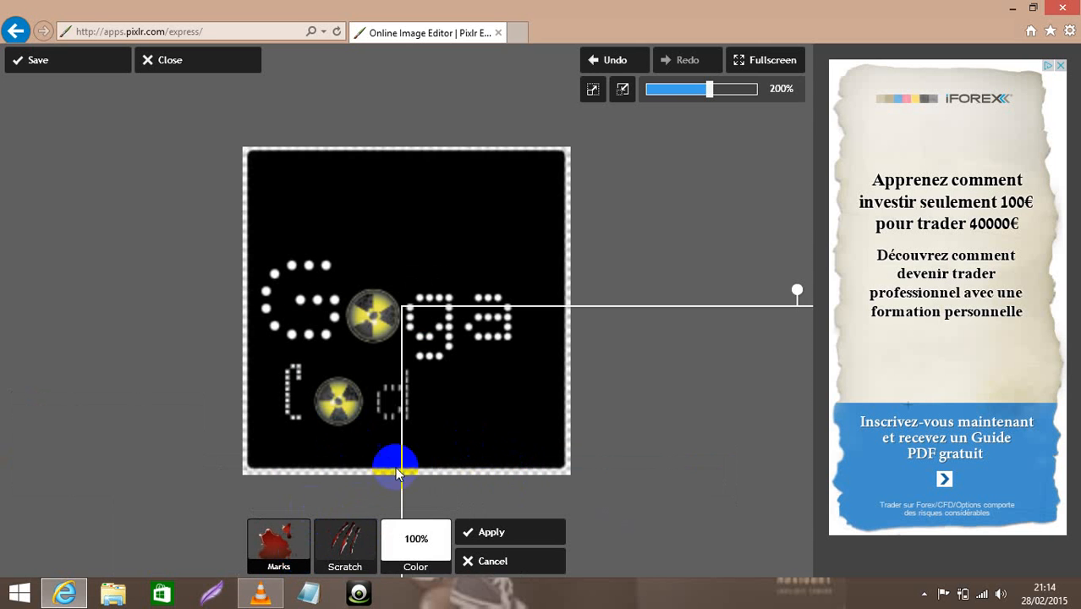
Step: Try to shrink, move and rotate the Scratch sticker over the lower part of the logo, then cancel it
drag(444, 331, 20, 280)
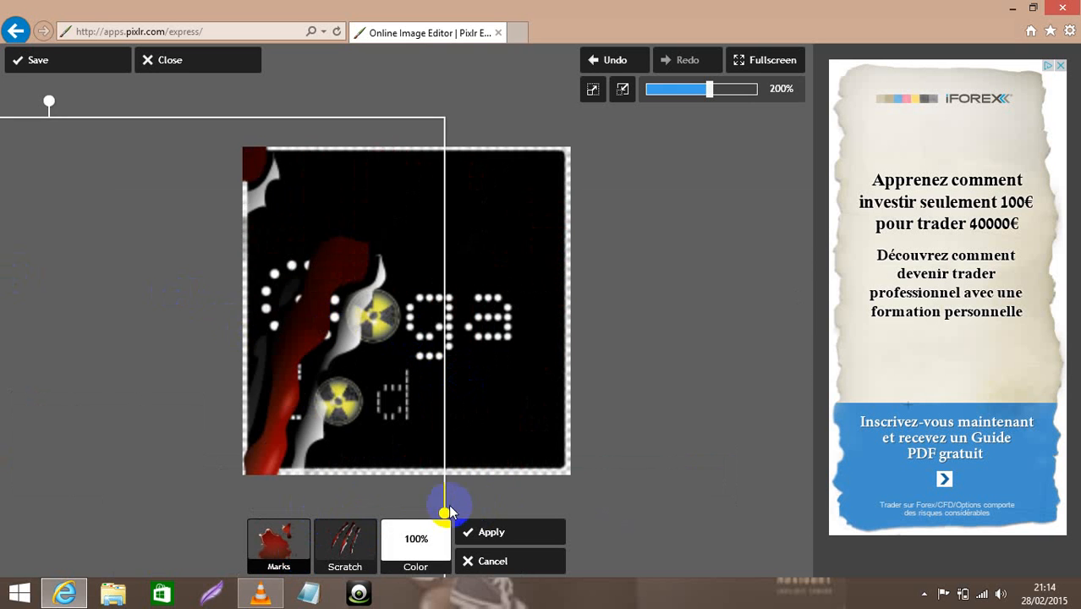
drag(441, 511, 229, 415)
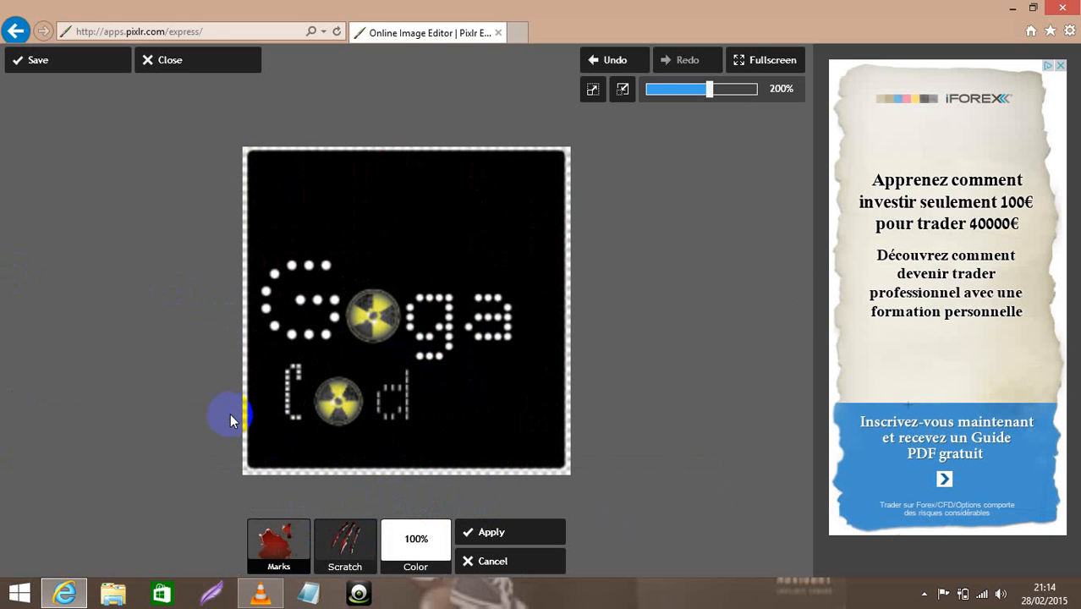
drag(223, 369, 459, 385)
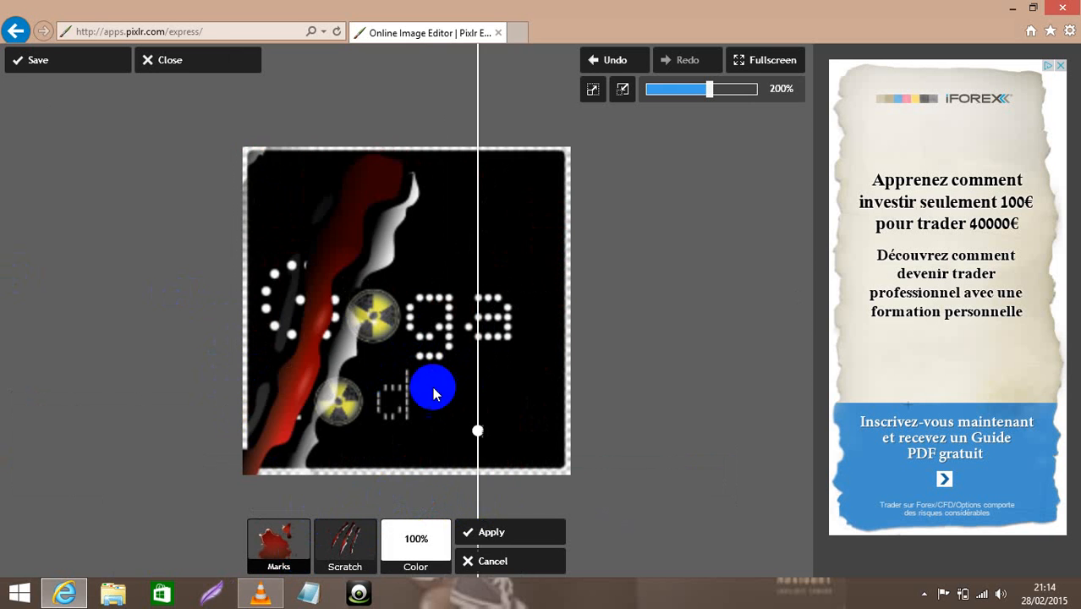
drag(343, 368, 386, 406)
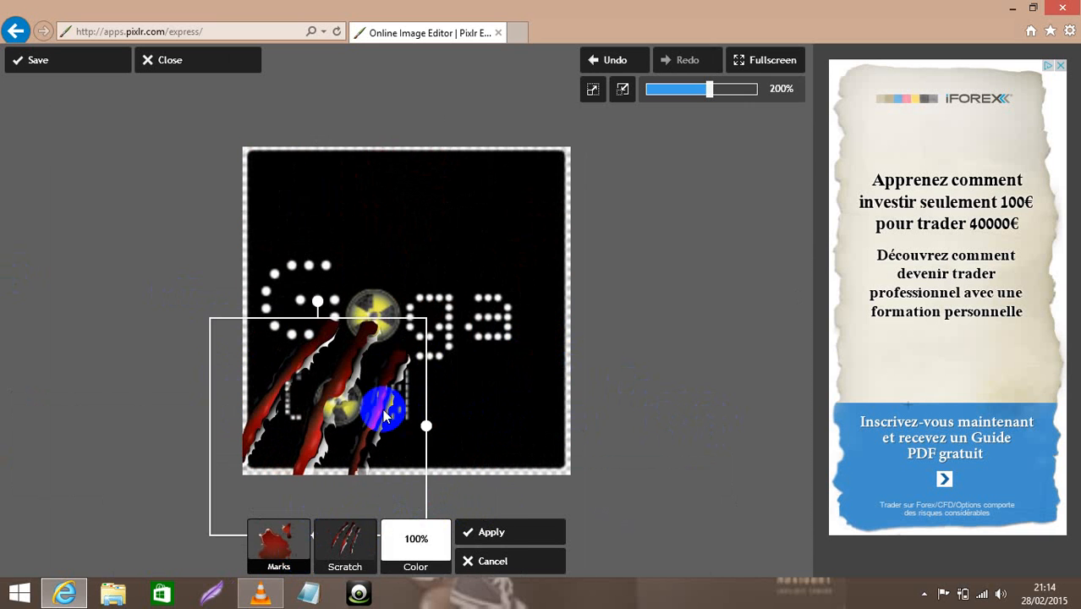
click(497, 371)
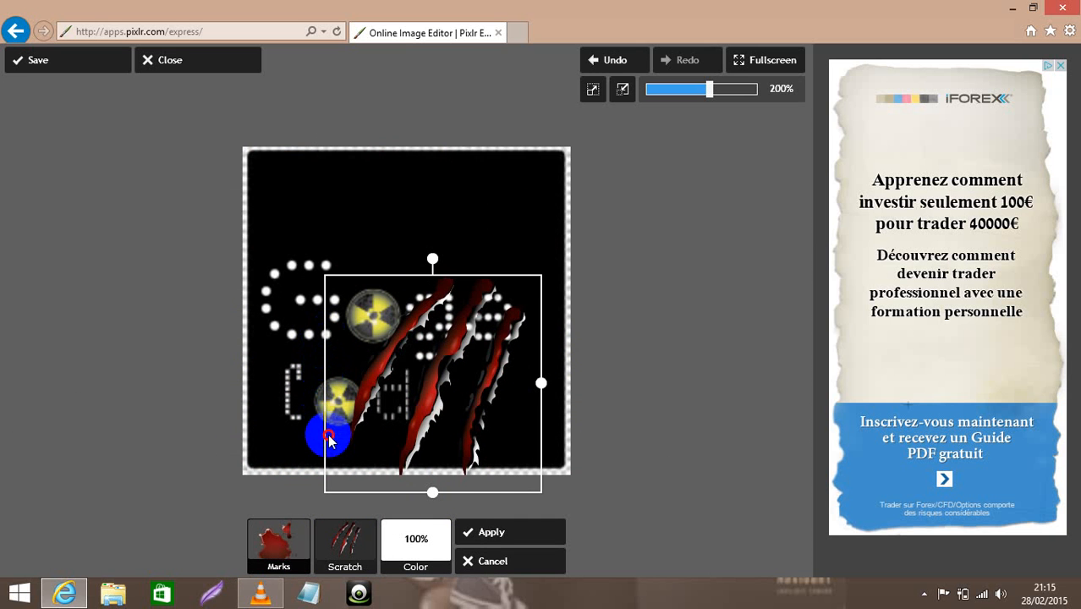
mouse_move(493, 487)
mouse_down()
mouse_move(539, 480)
mouse_move(491, 479)
mouse_up()
drag(433, 262, 436, 440)
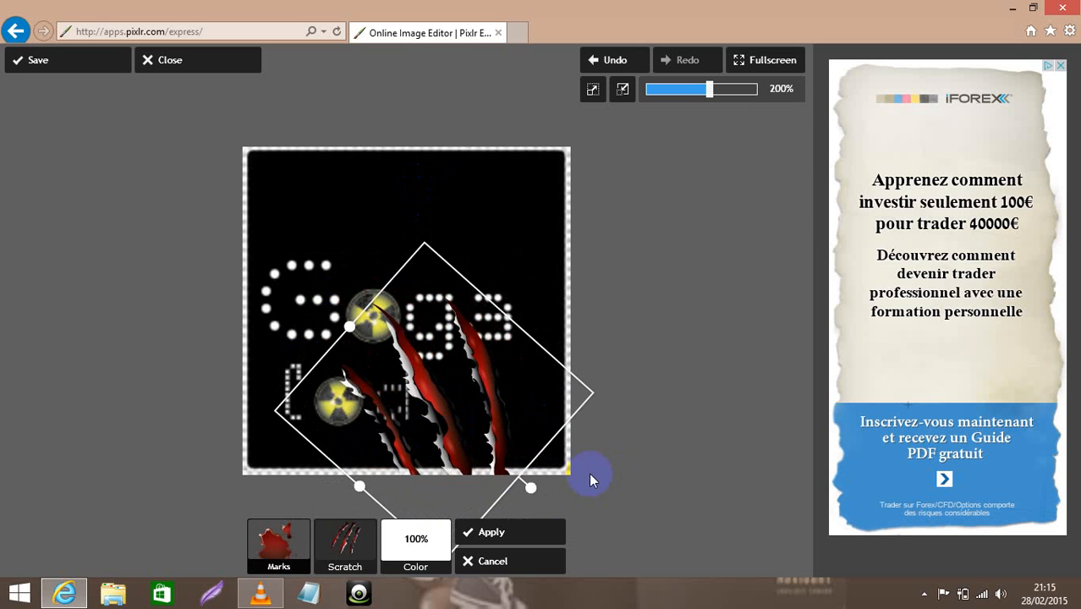
click(492, 561)
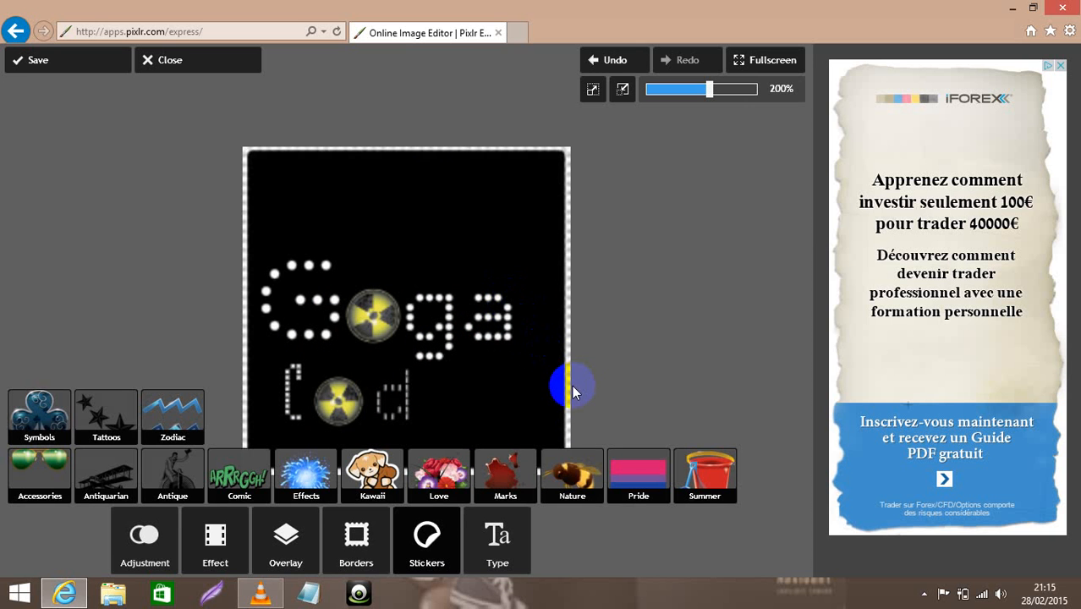
Step: Apply the Alnitak overlay from the Space collection to the logo at amount 100
click(292, 548)
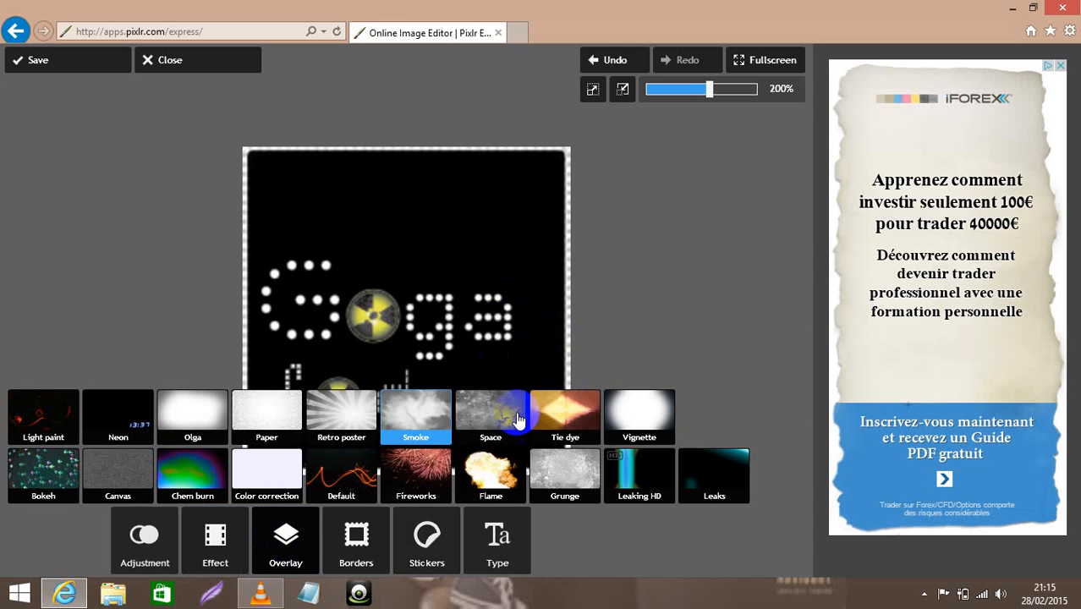
click(474, 422)
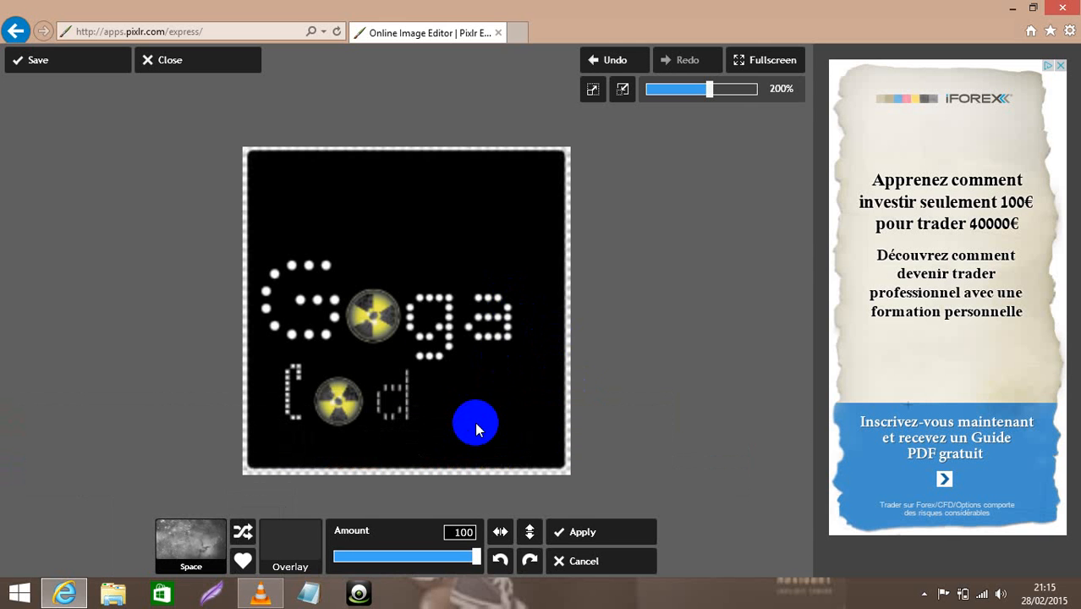
click(302, 551)
click(484, 481)
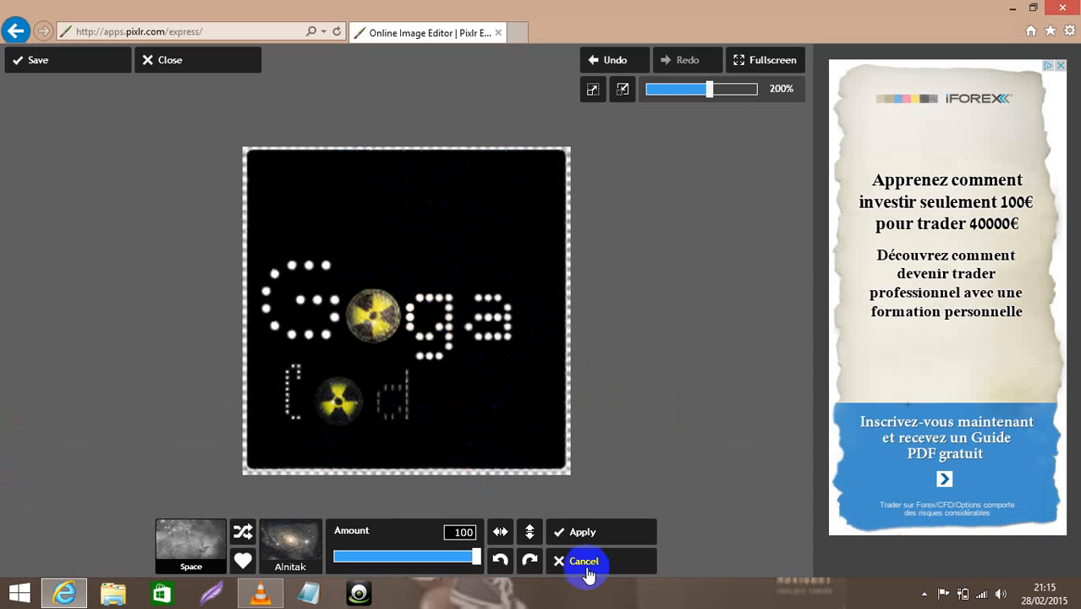
click(620, 532)
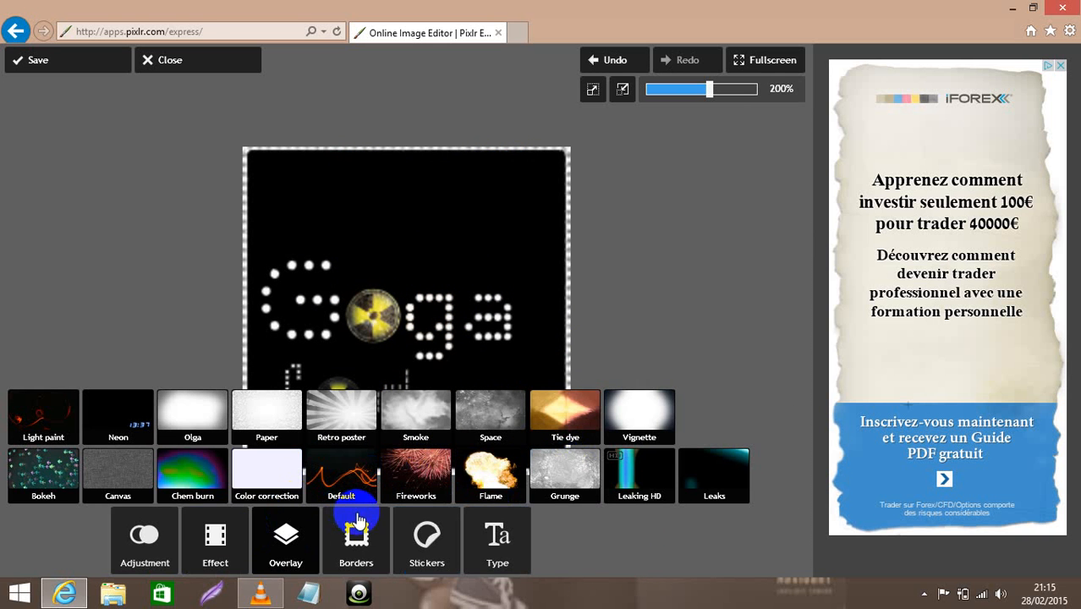
Step: Look through the Default effect collection for the logo and cancel without choosing an effect
click(214, 533)
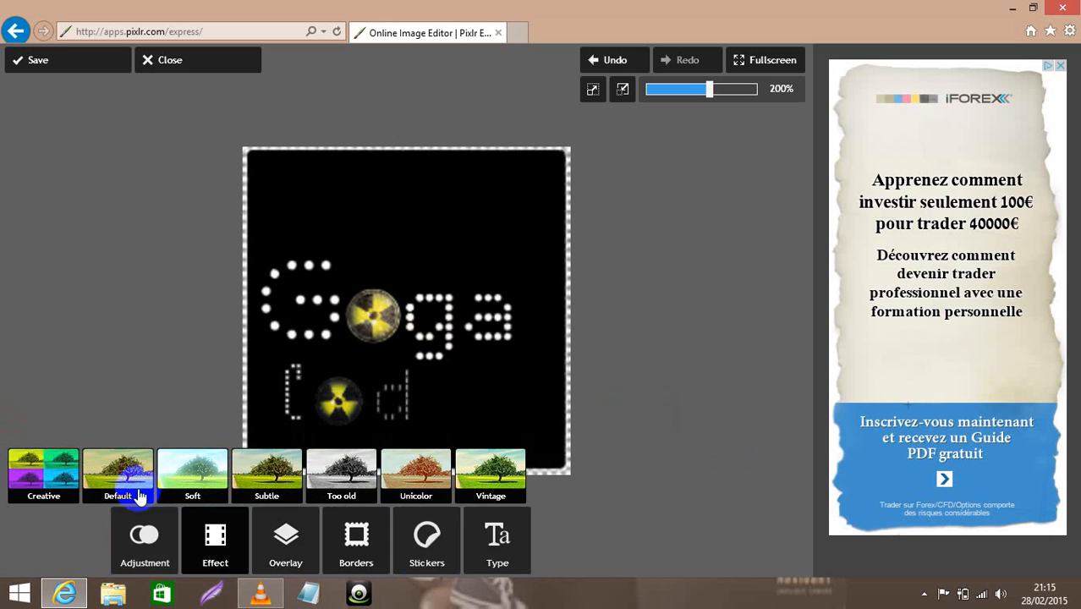
click(134, 478)
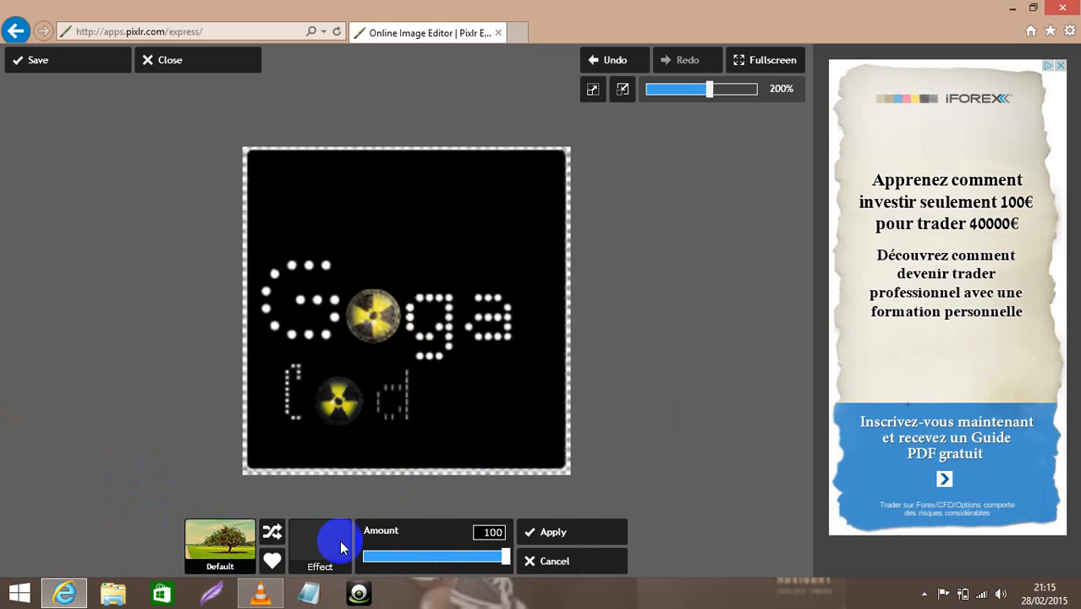
click(339, 539)
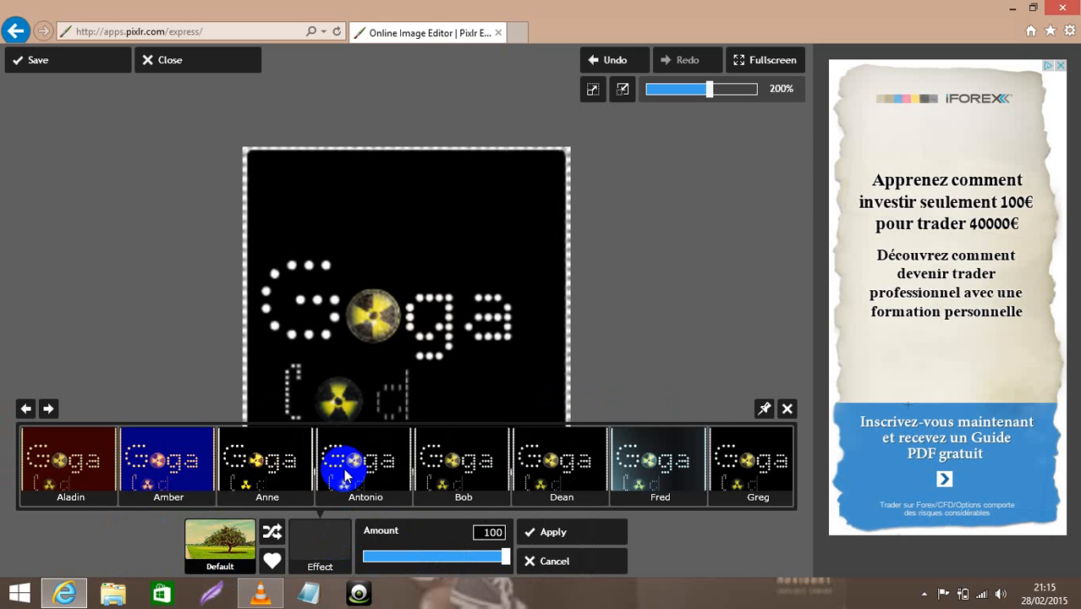
click(698, 539)
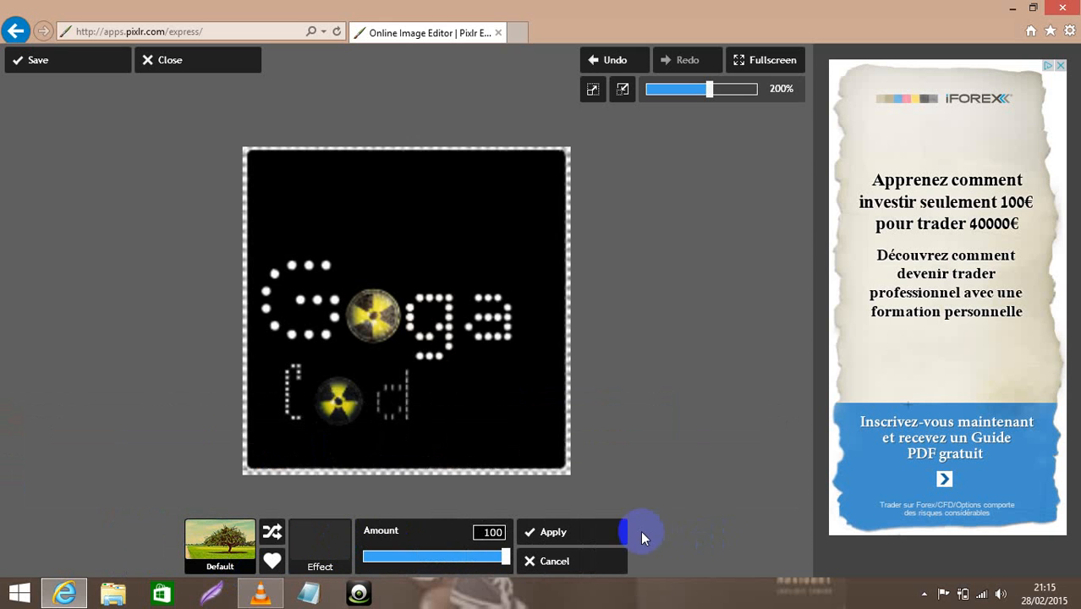
click(574, 570)
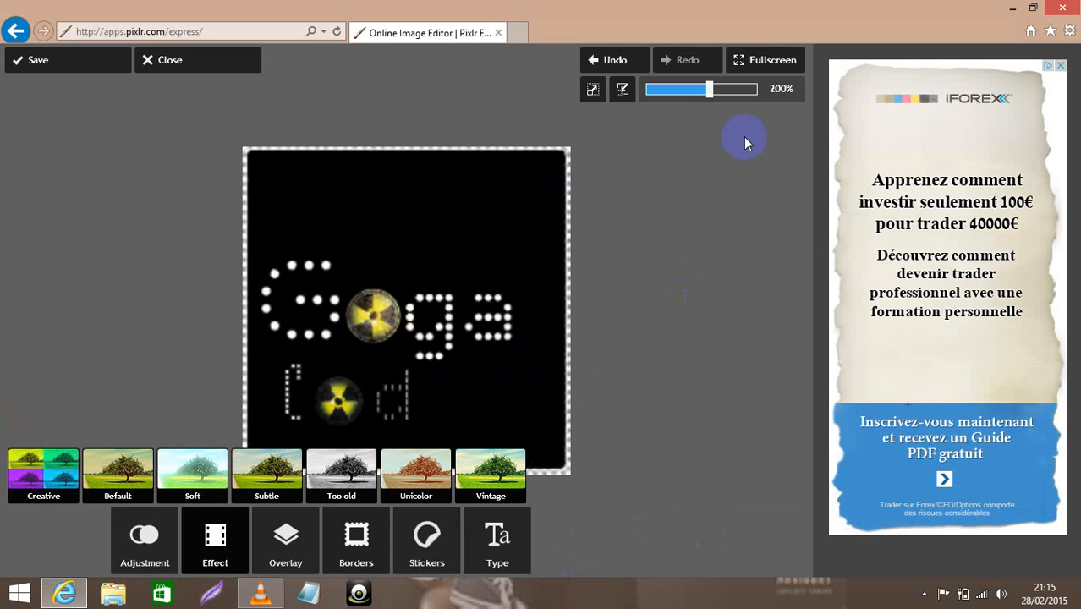
click(770, 62)
click(72, 57)
click(749, 66)
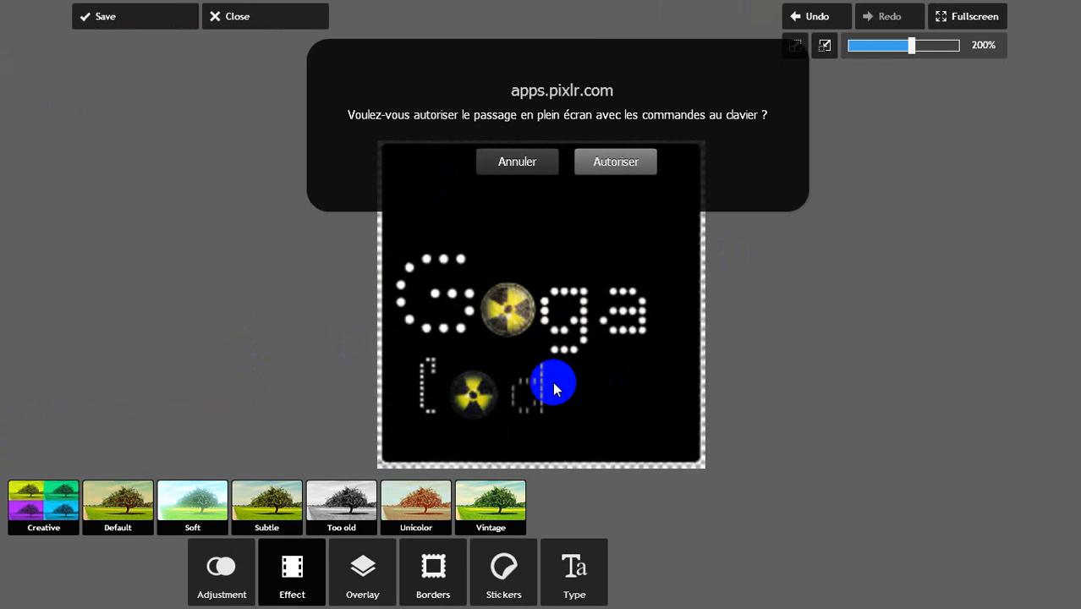
key(Escape)
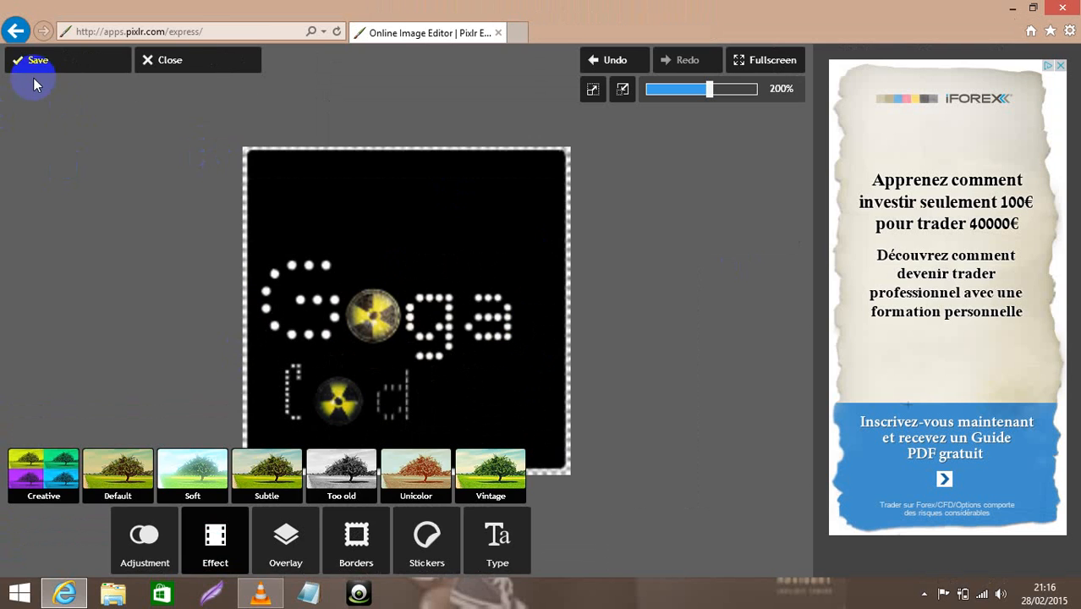
Step: Start saving the logo under the name "test video logo" with the quality set to 100
click(50, 61)
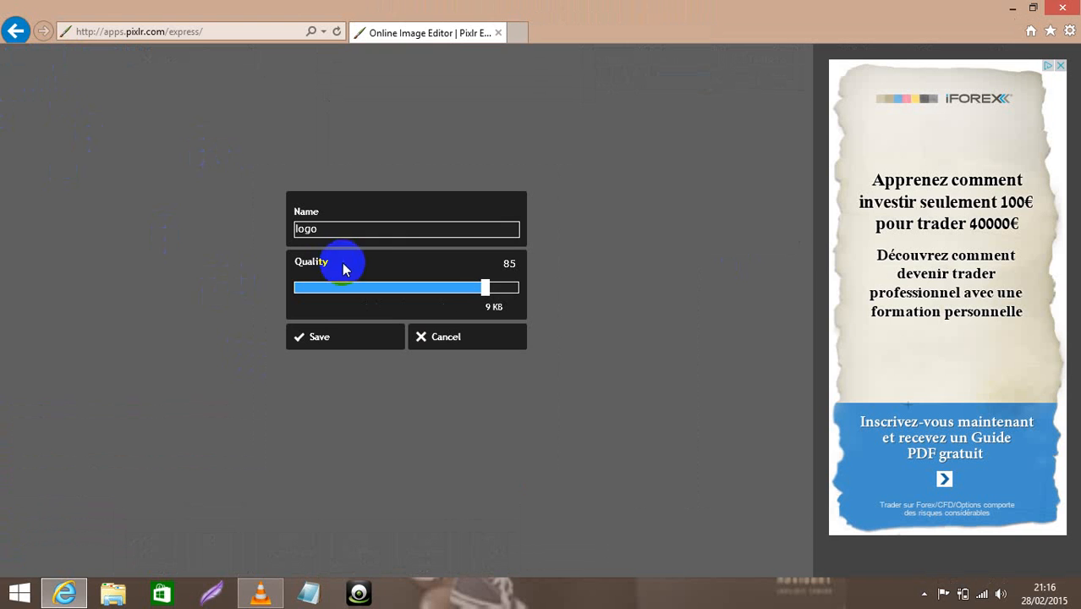
drag(354, 234, 254, 232)
text(t)
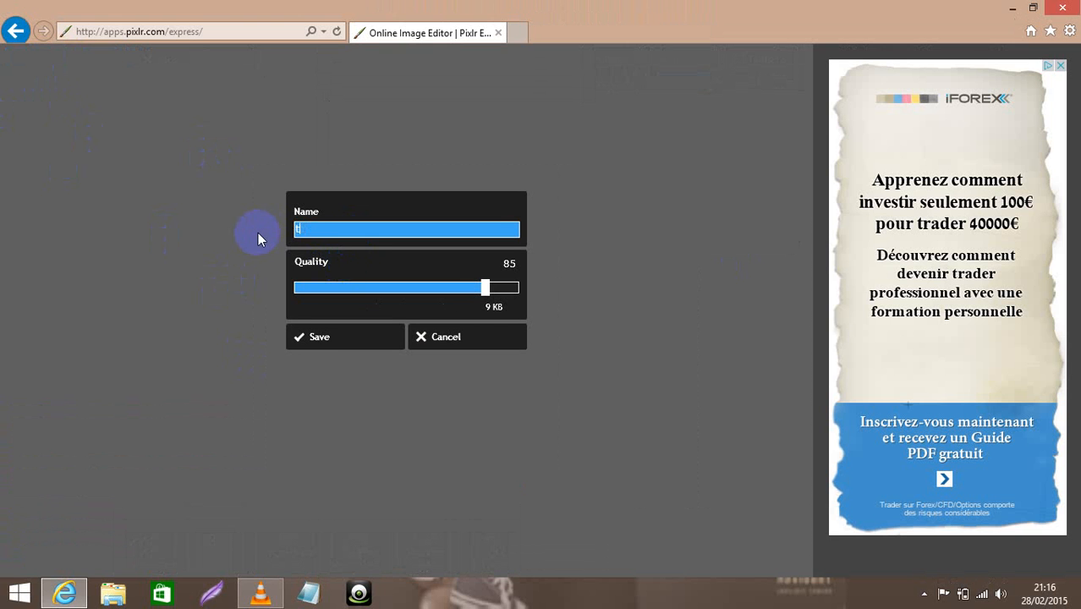
text(est video logo)
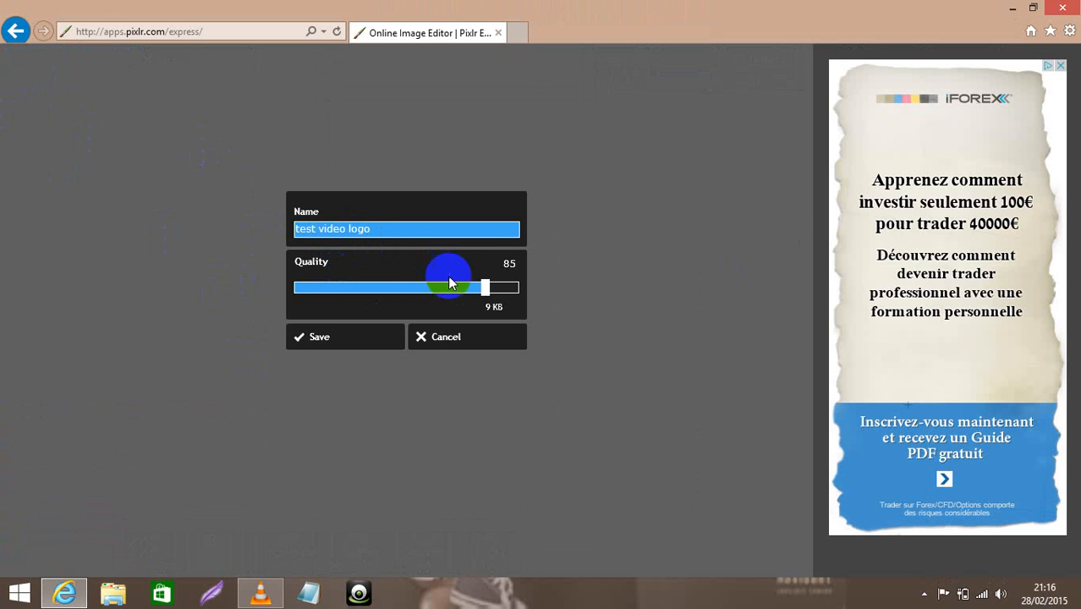
drag(488, 300, 582, 289)
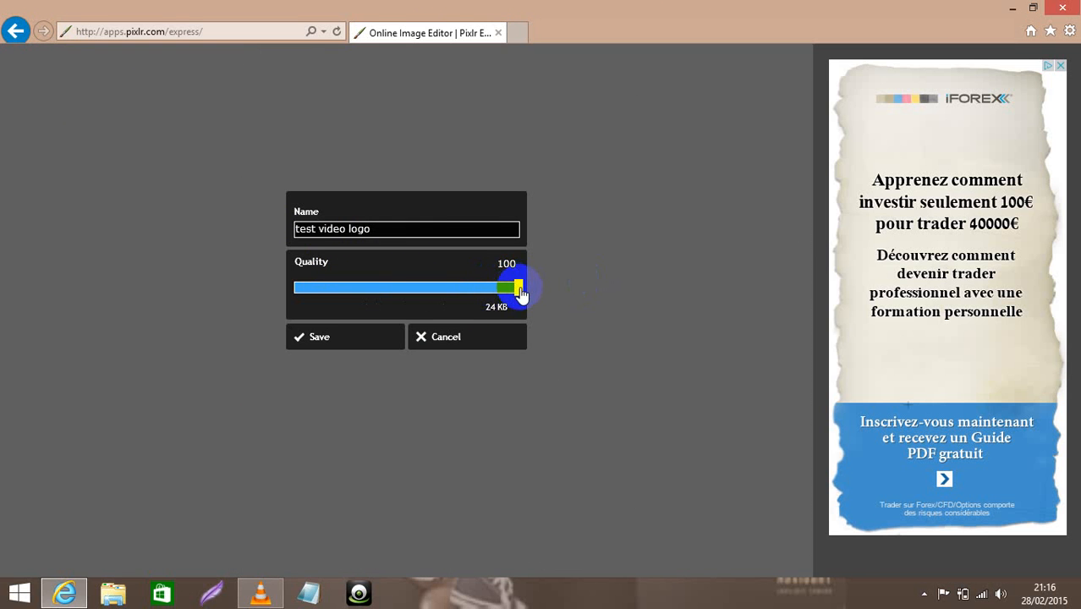
mouse_move(521, 293)
mouse_down()
mouse_move(292, 287)
mouse_move(535, 294)
mouse_up()
Step: Save the image file to the desktop folder (Bureau)
click(363, 339)
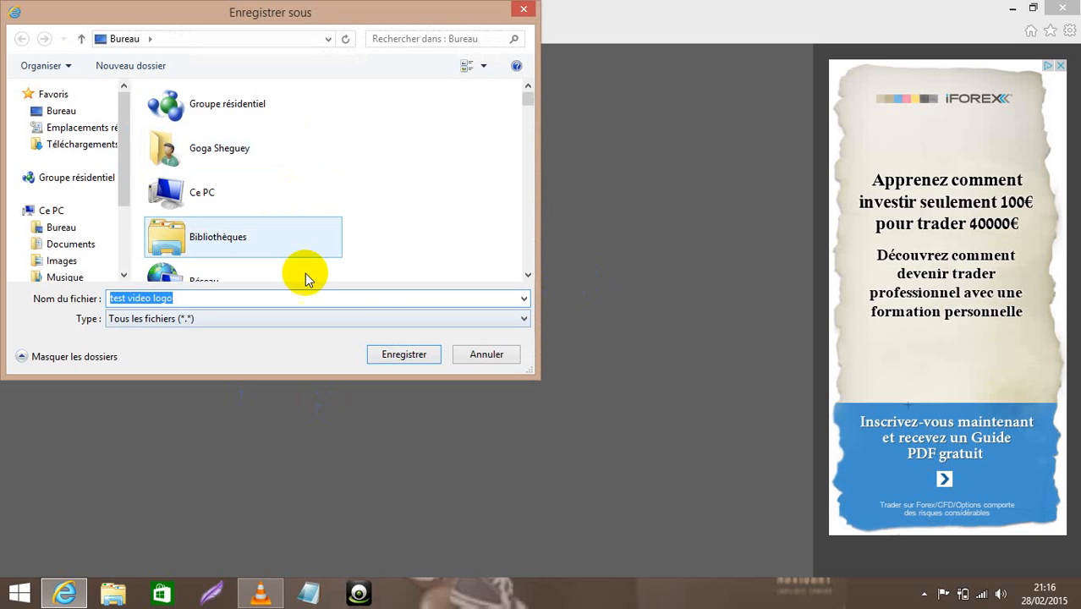
click(64, 111)
click(397, 357)
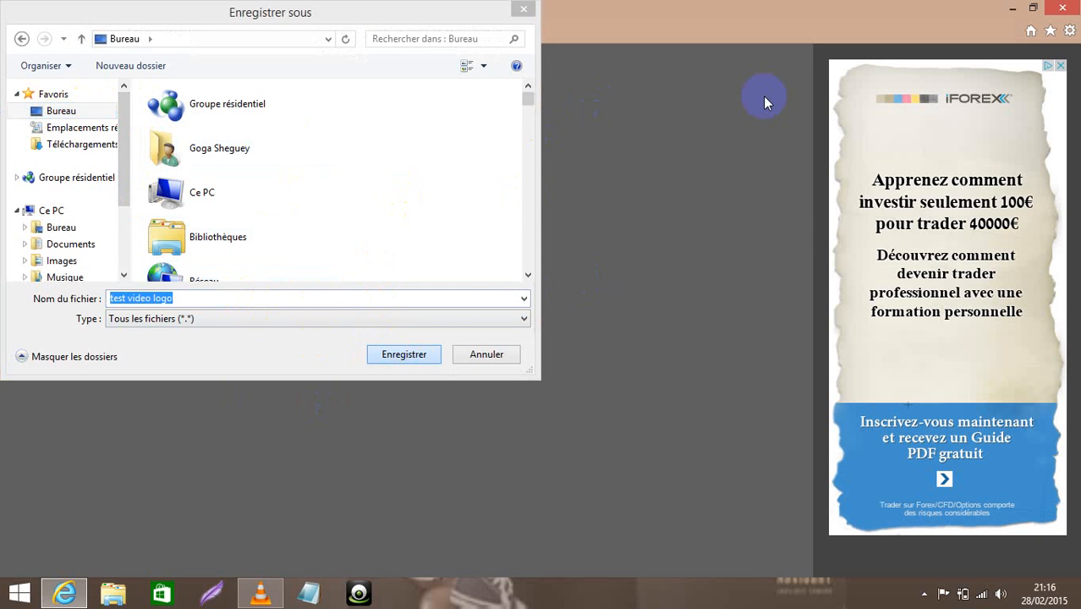
Step: Switch to the desktop, close the stray Ce PC window and open the saved "test video logo" image
click(1015, 9)
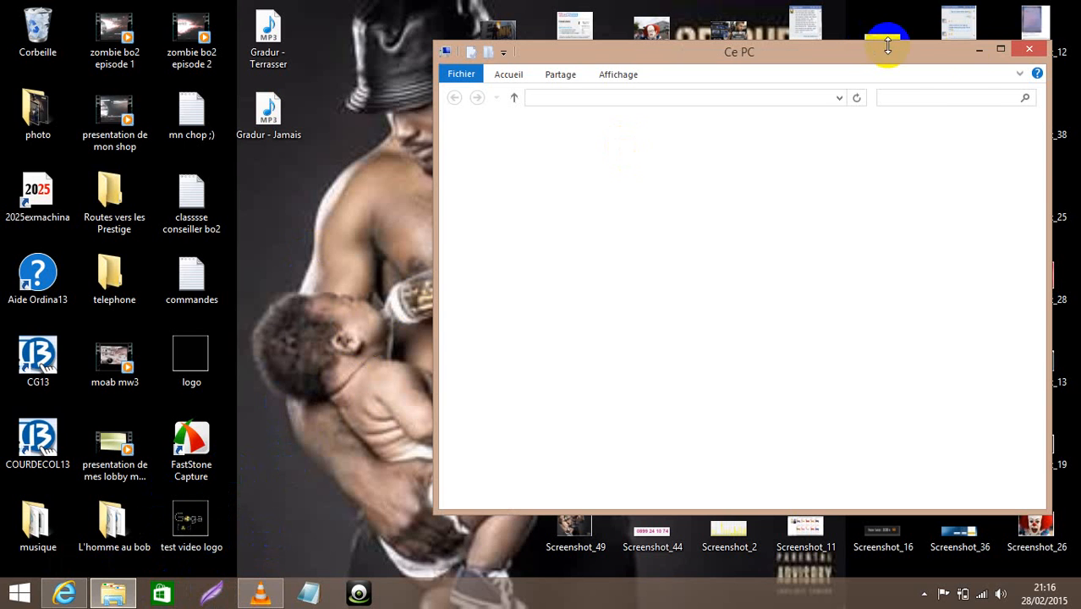
click(1029, 49)
double_click(216, 512)
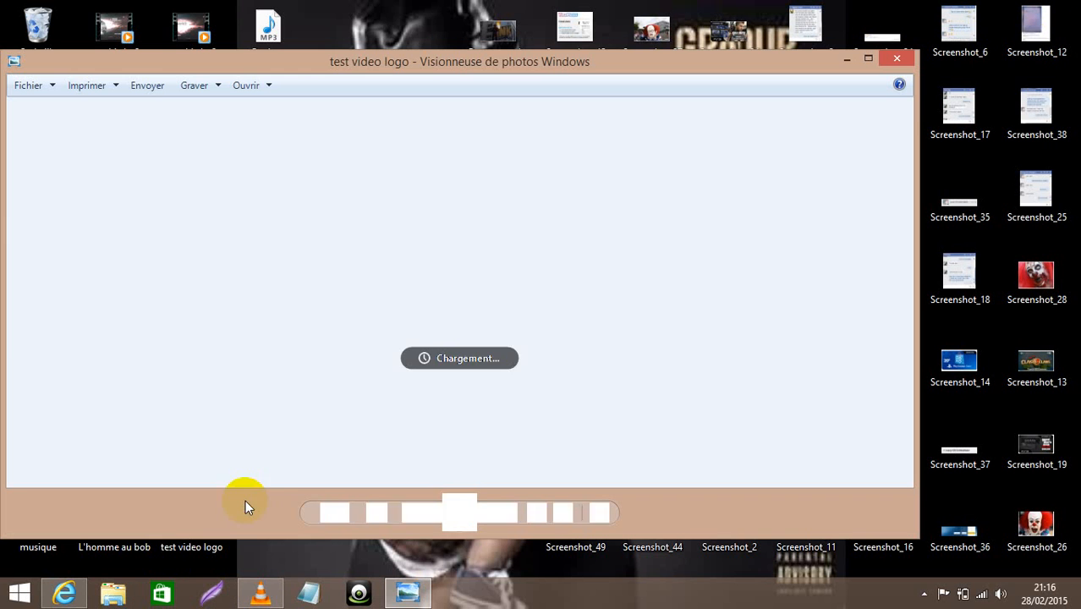
Step: Set the opened logo image as the desktop wallpaper and close the photo viewer
right_click(488, 270)
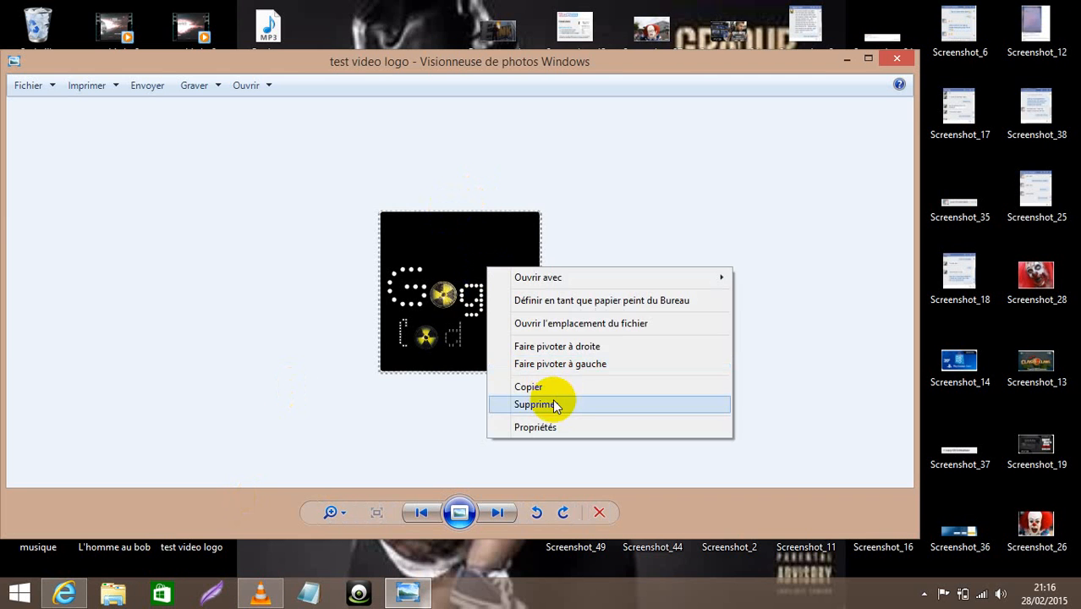
click(898, 113)
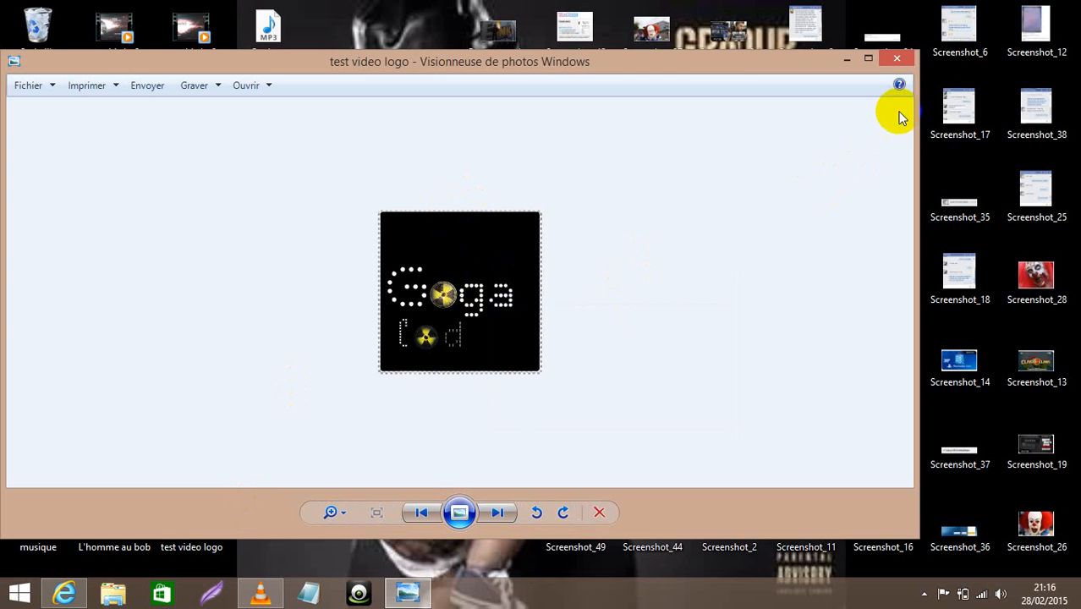
click(899, 61)
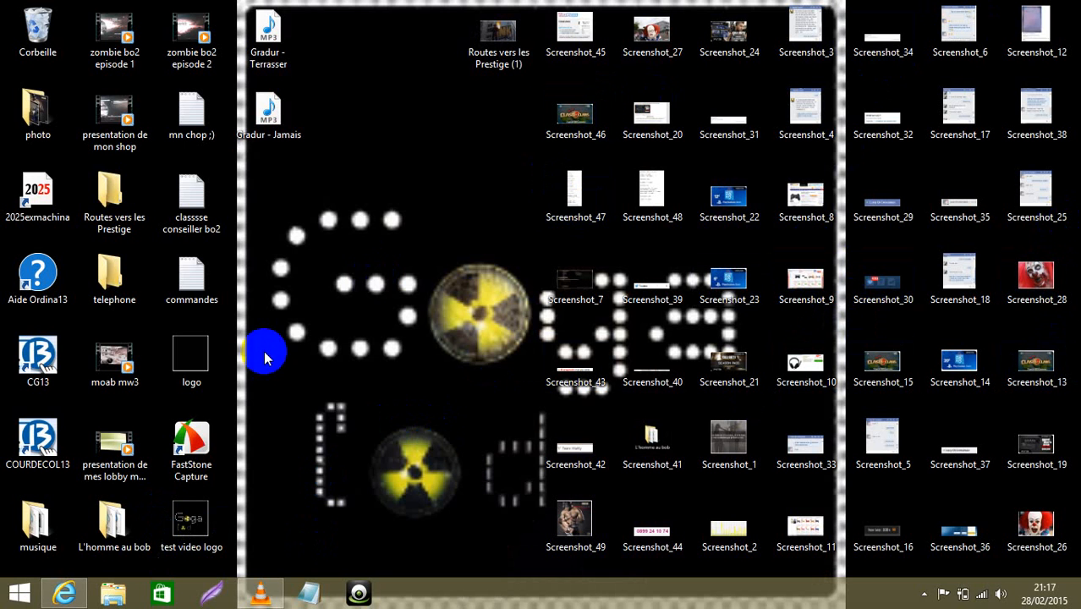
click(309, 311)
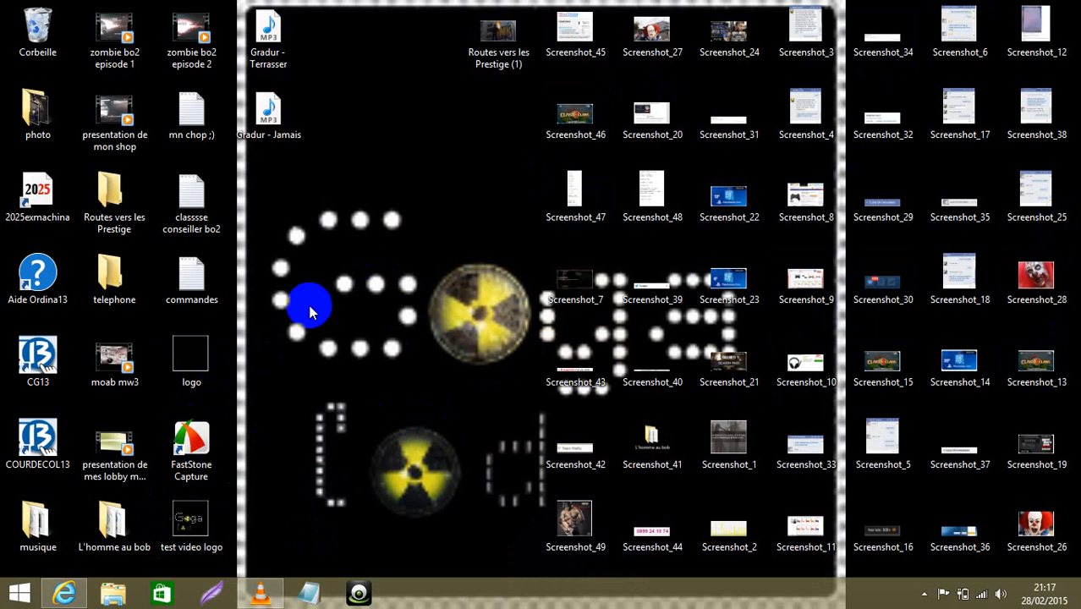
click(215, 101)
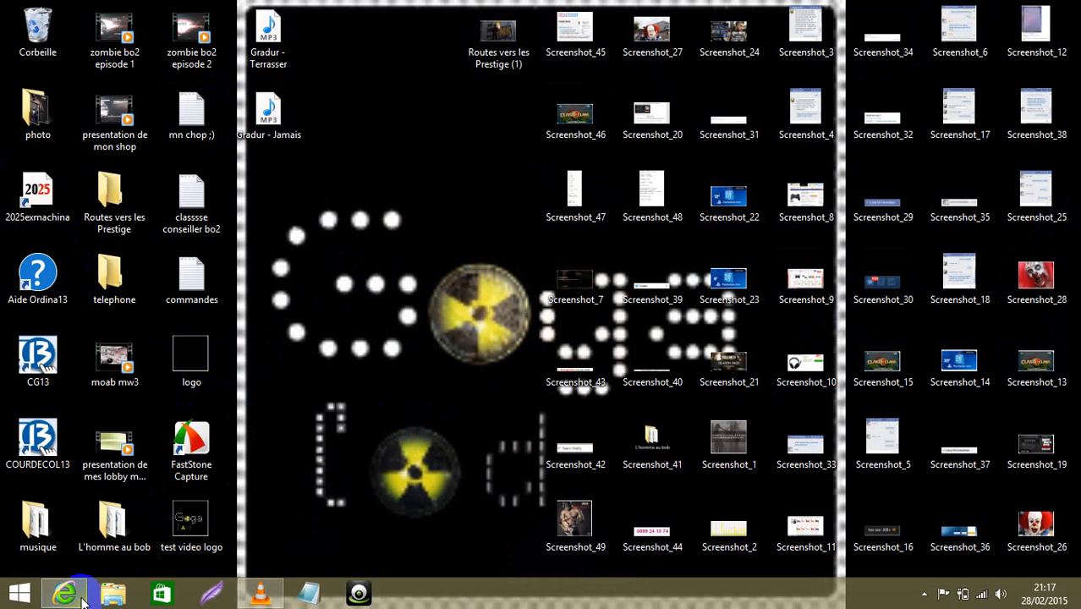
click(82, 599)
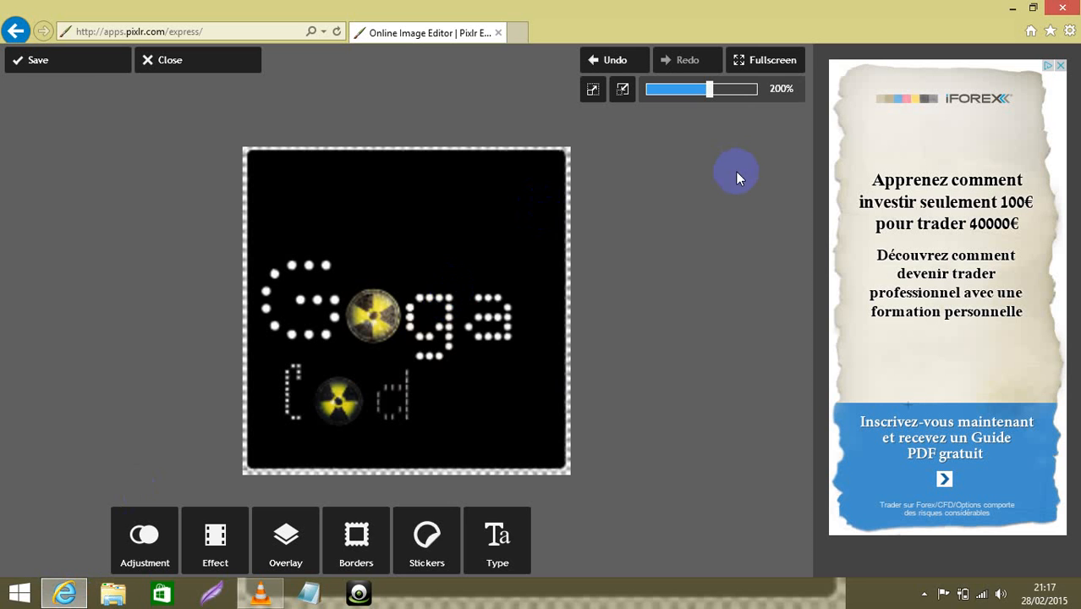
click(1057, 9)
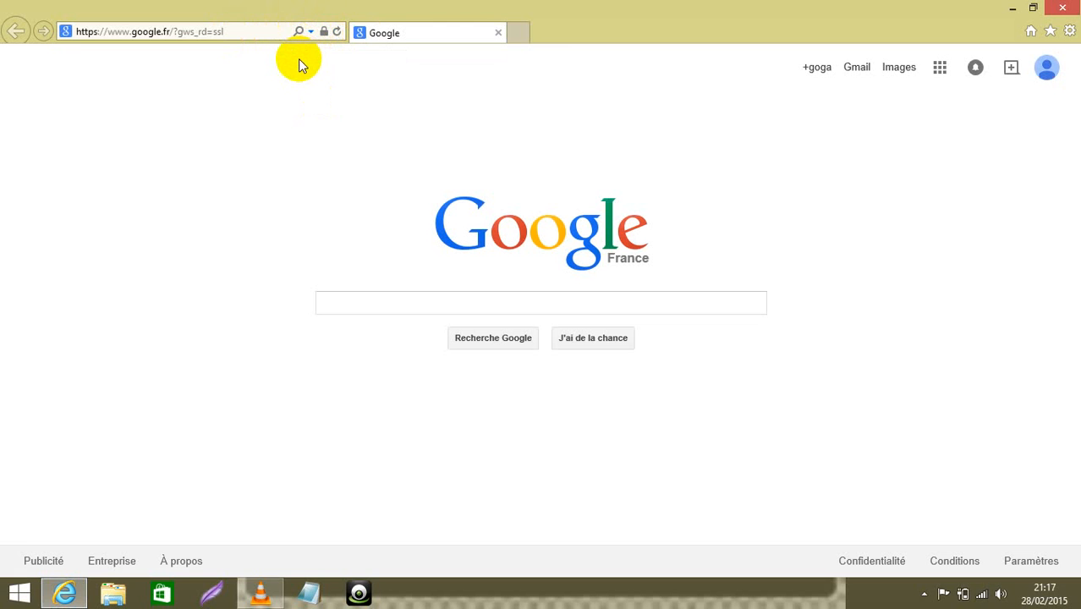
click(310, 35)
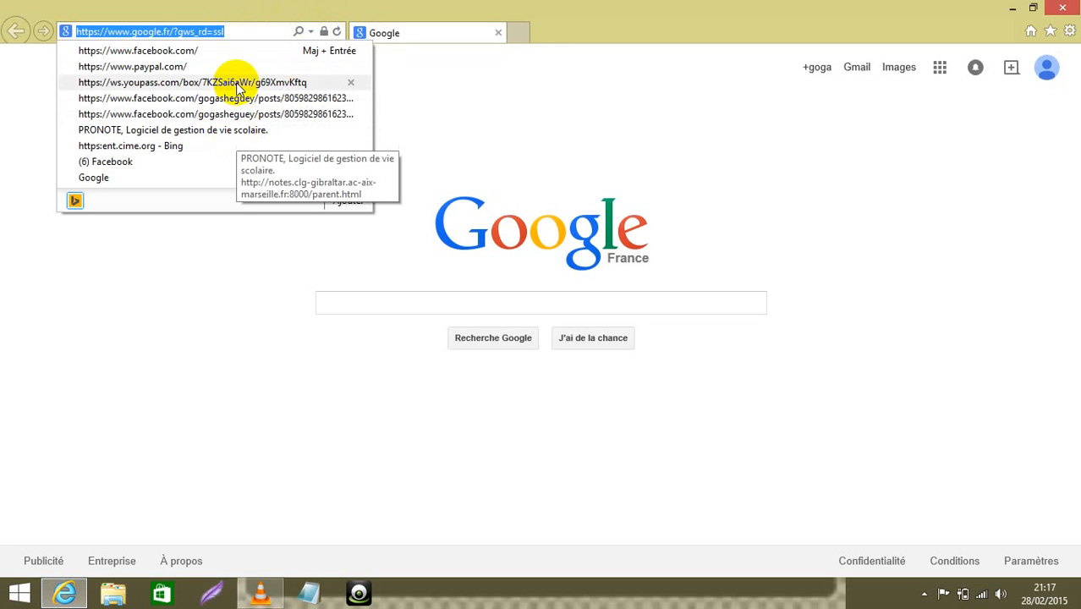
text(y)
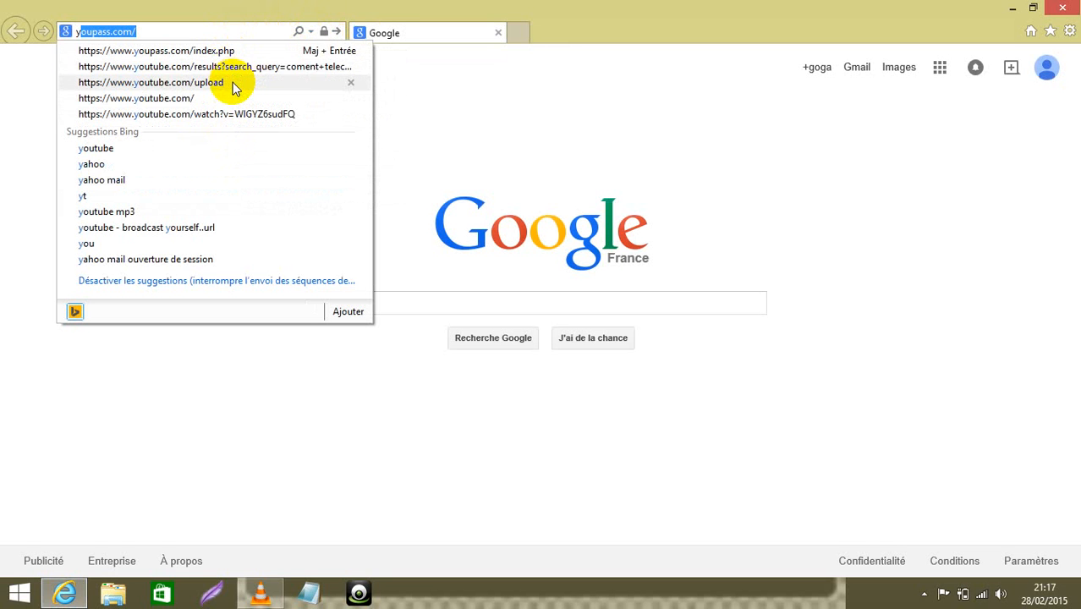
click(231, 70)
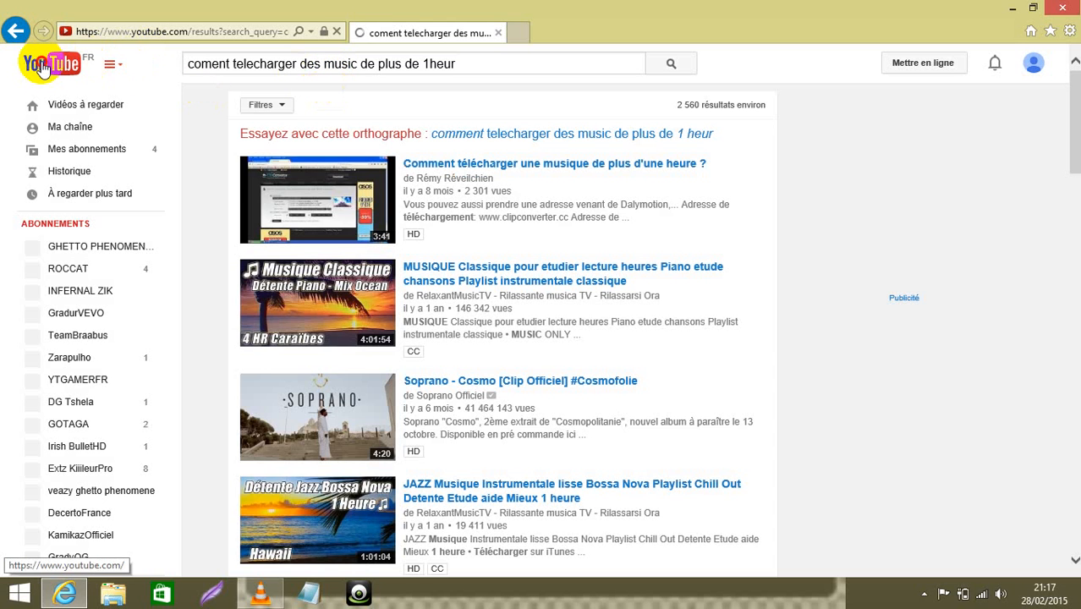
click(44, 69)
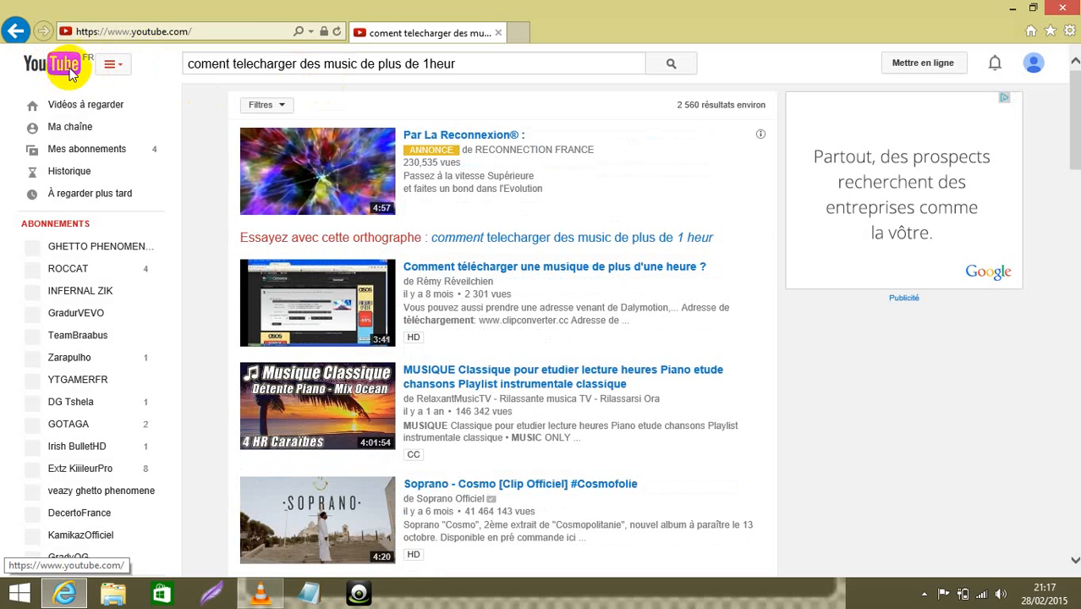
click(219, 37)
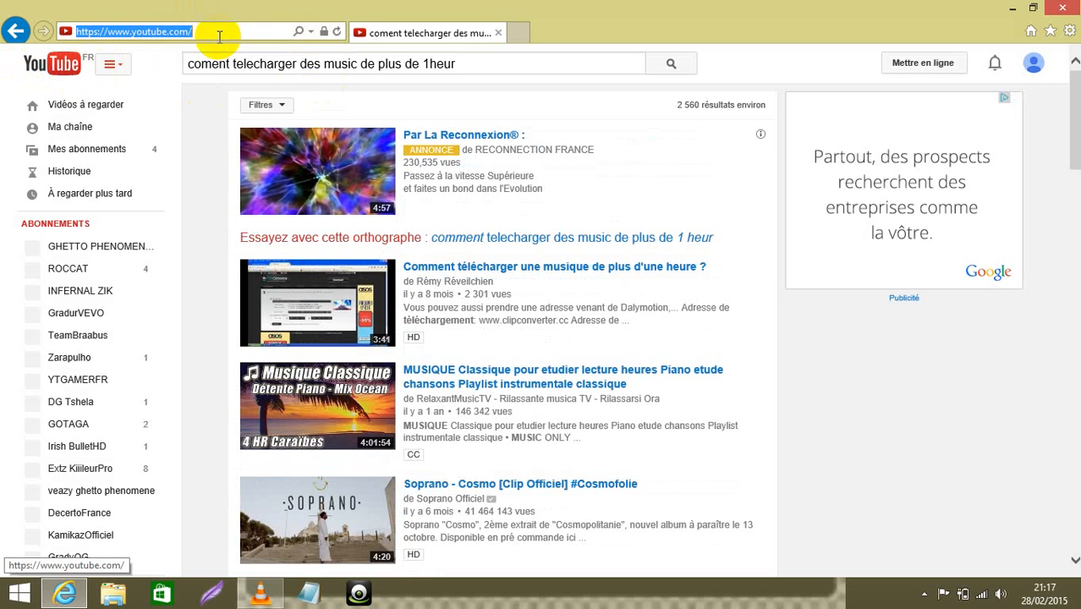
key(Return)
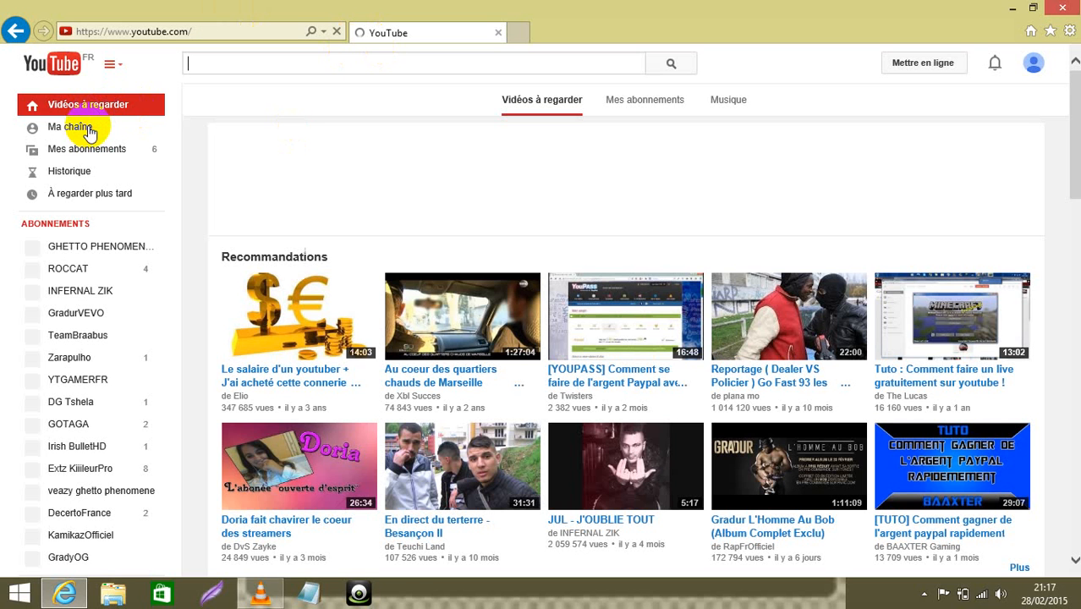
Step: Close the unresponsive Internet Explorer window showing YouTube and return to the desktop
click(271, 600)
click(271, 600)
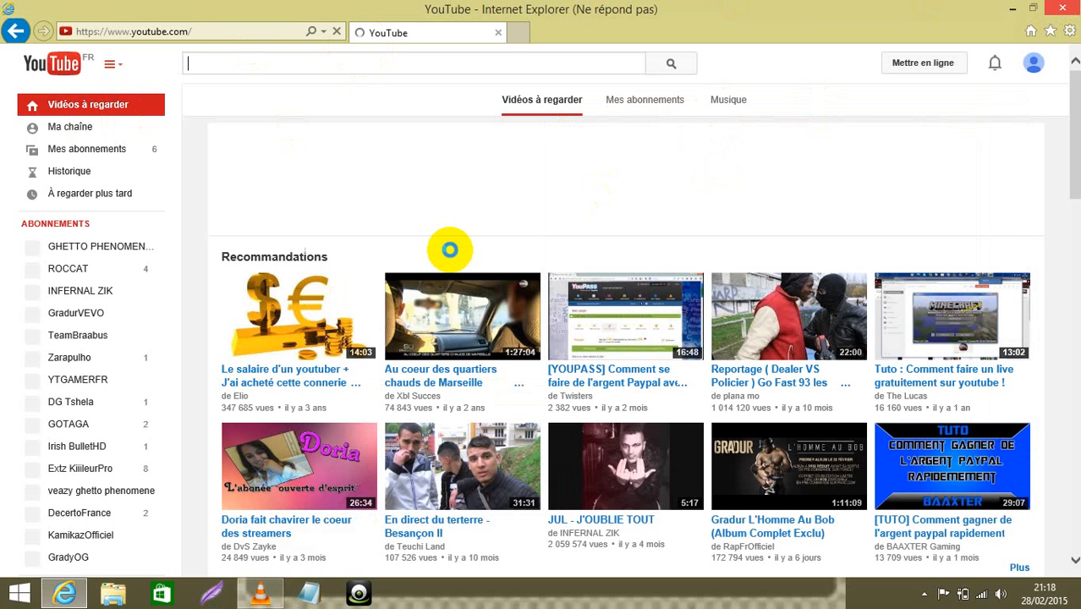
click(449, 250)
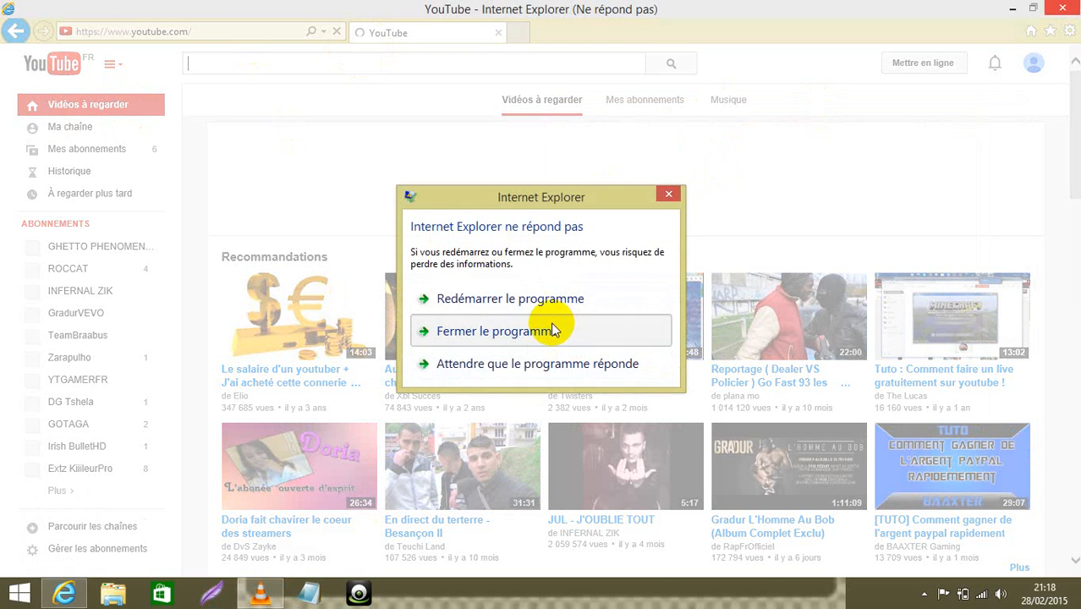
click(553, 331)
click(668, 194)
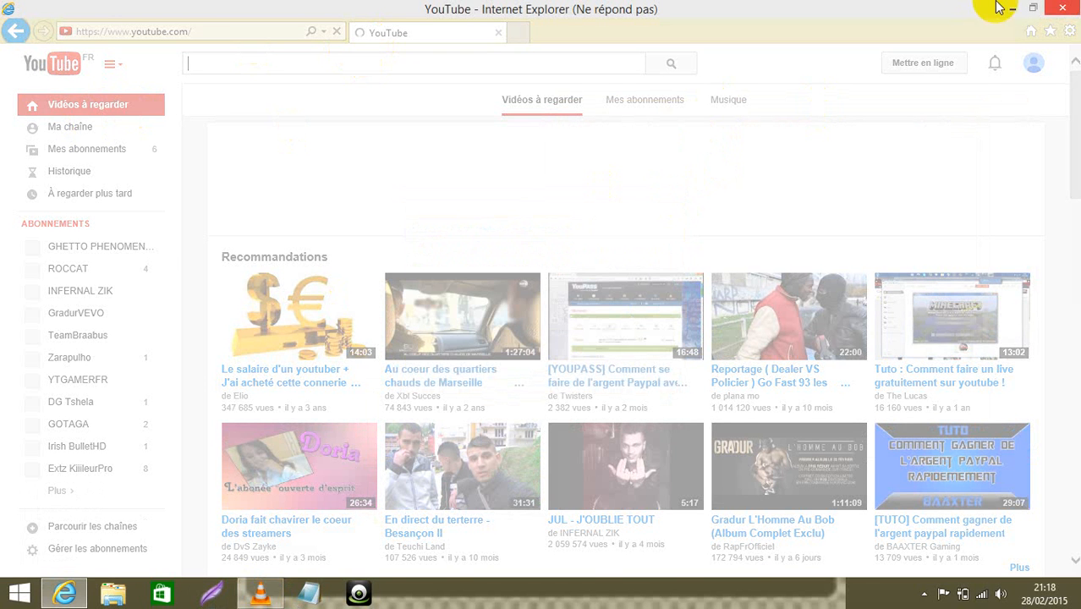
click(1070, 7)
click(1014, 11)
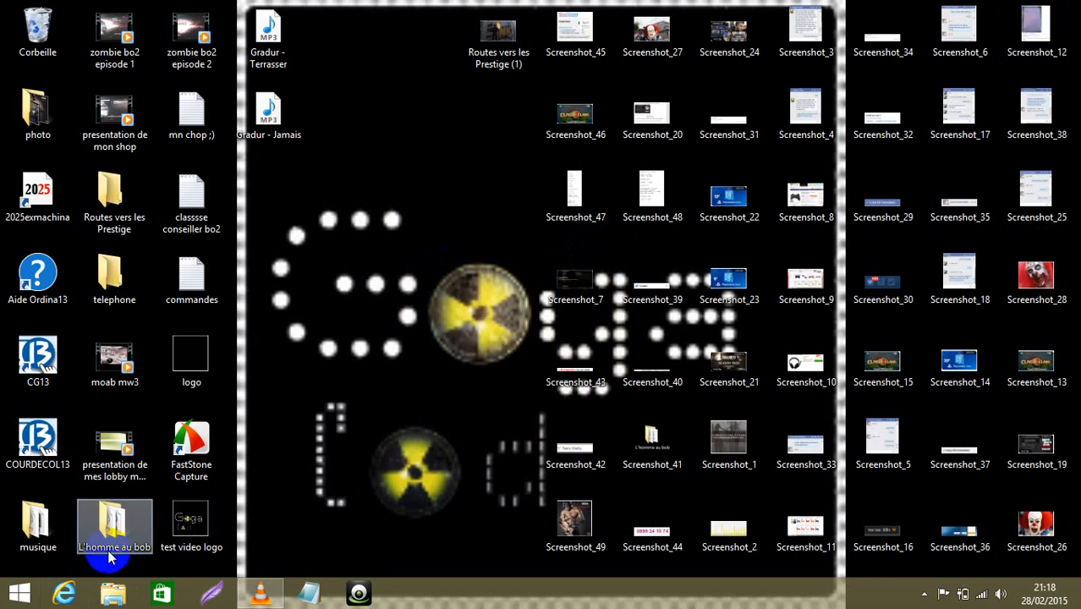
Step: Move the "test video logo" image from the desktop to the Corbeille and permanently delete all the items in it
drag(308, 289, 233, 400)
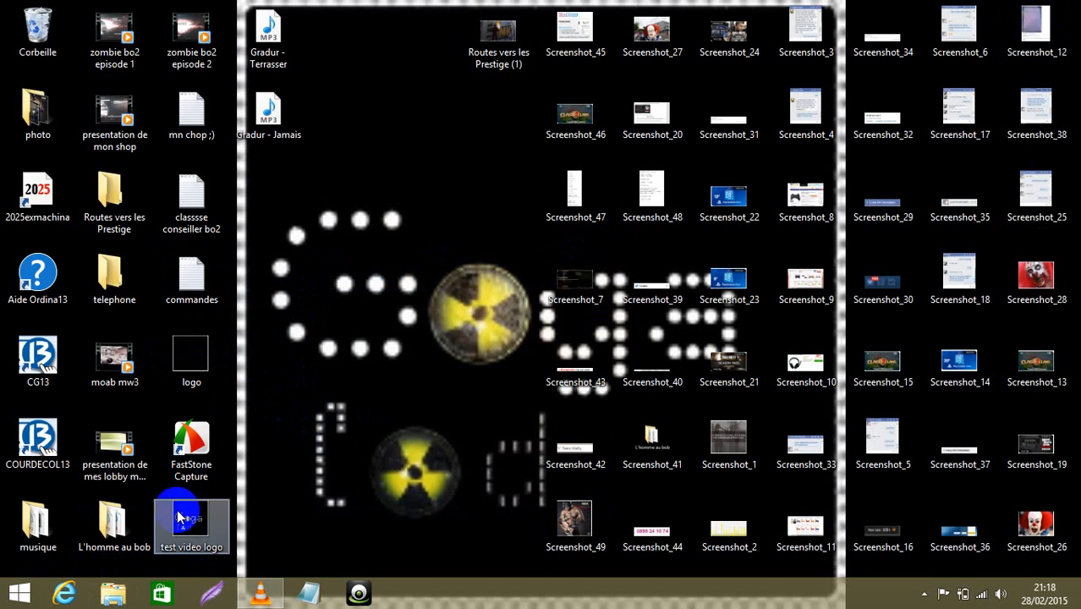
drag(205, 526, 51, 34)
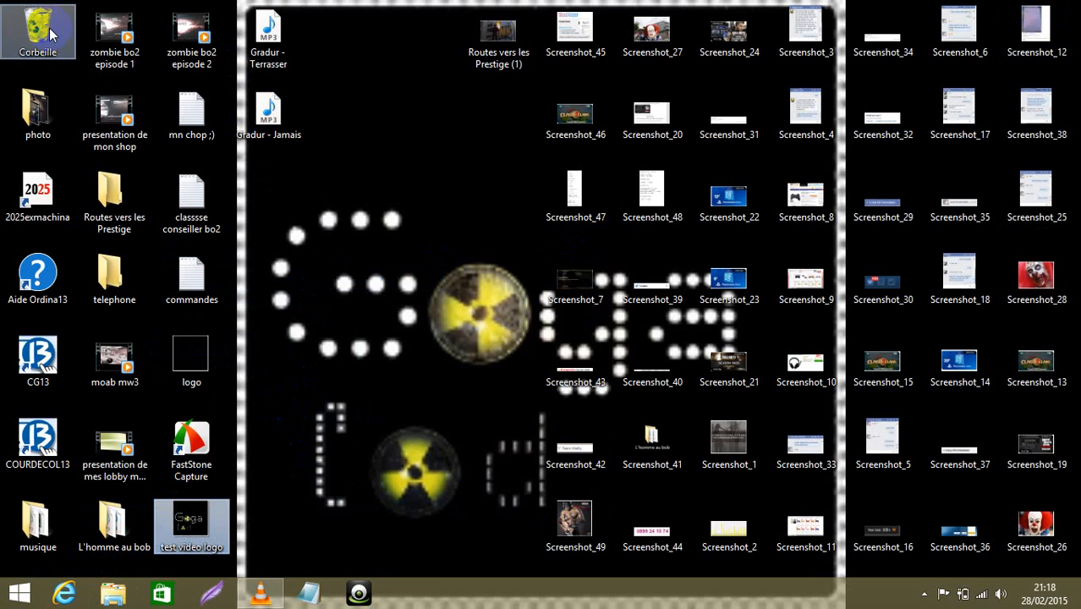
double_click(50, 34)
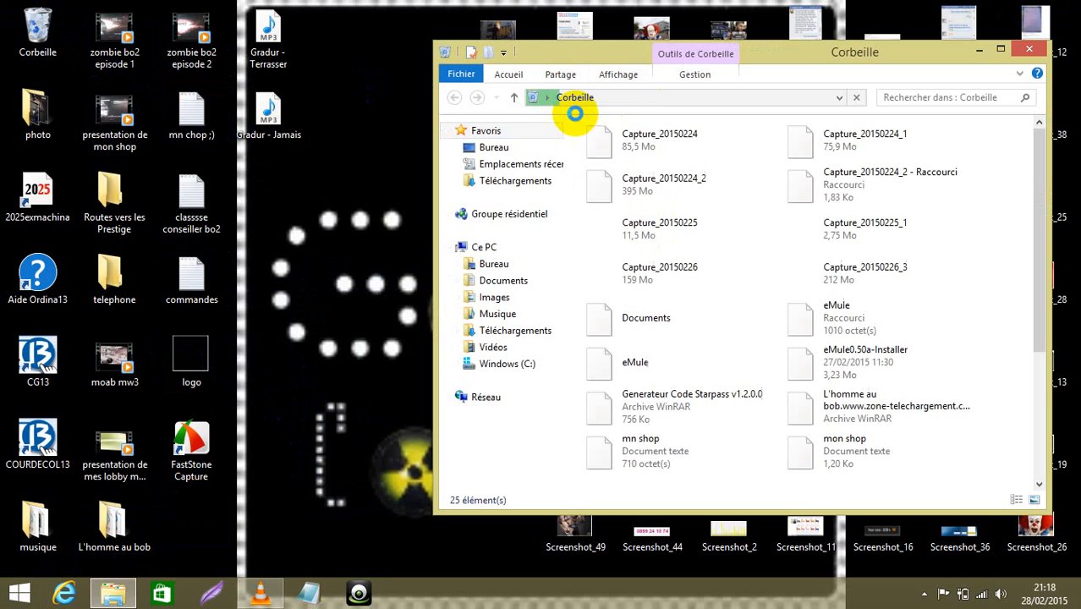
drag(574, 135, 881, 573)
right_click(820, 264)
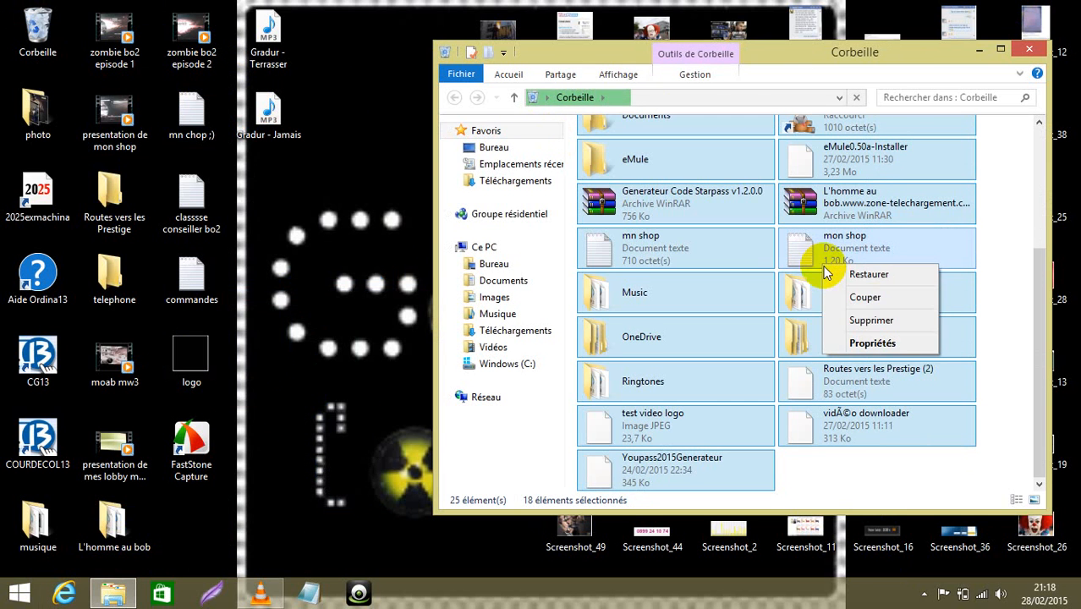
click(875, 321)
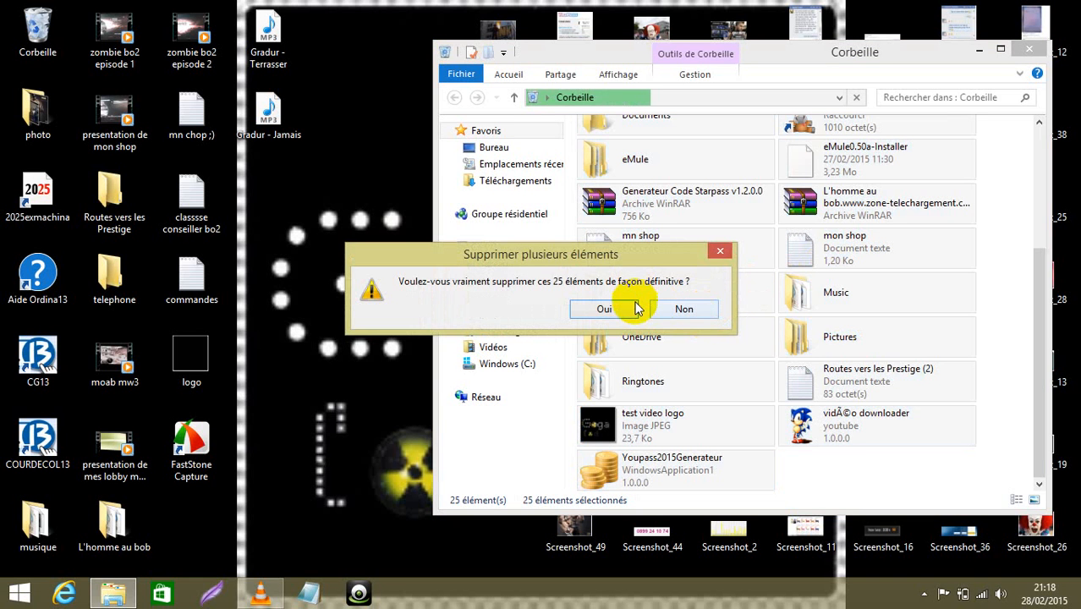
click(628, 309)
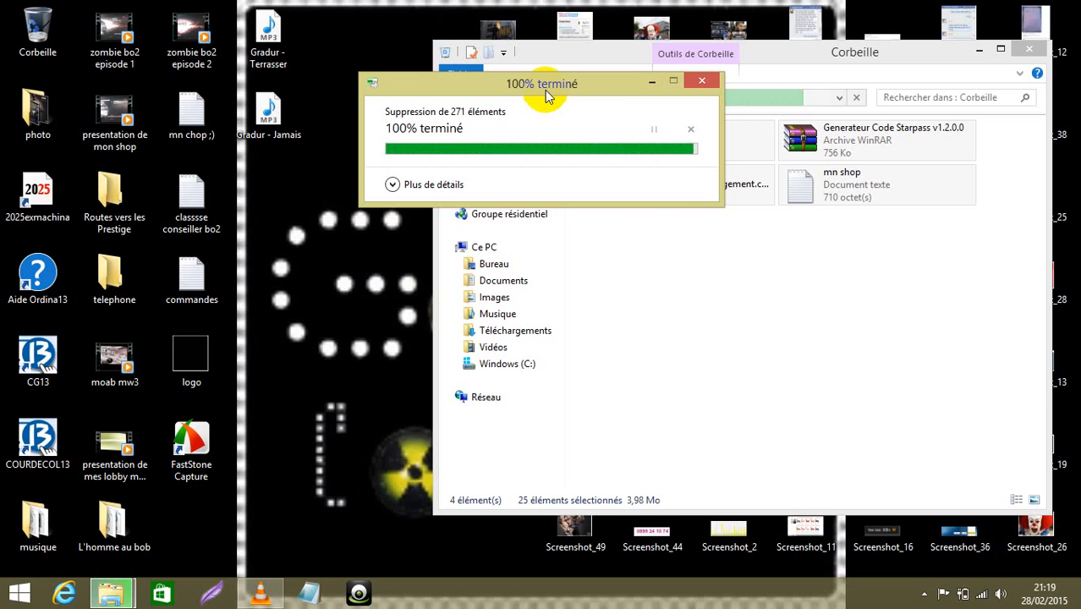
click(1028, 50)
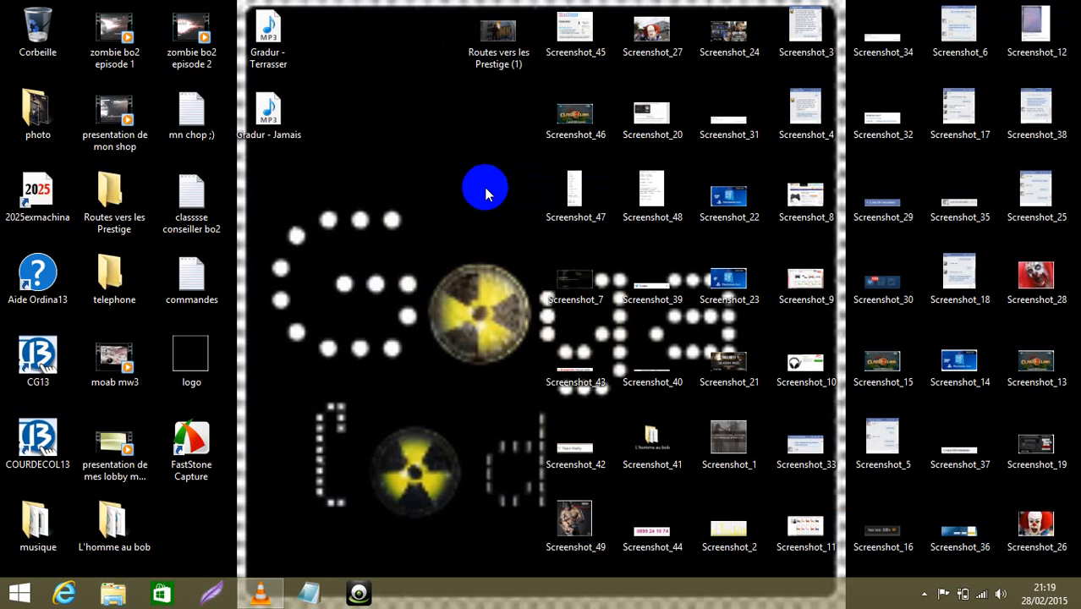
drag(331, 483, 347, 337)
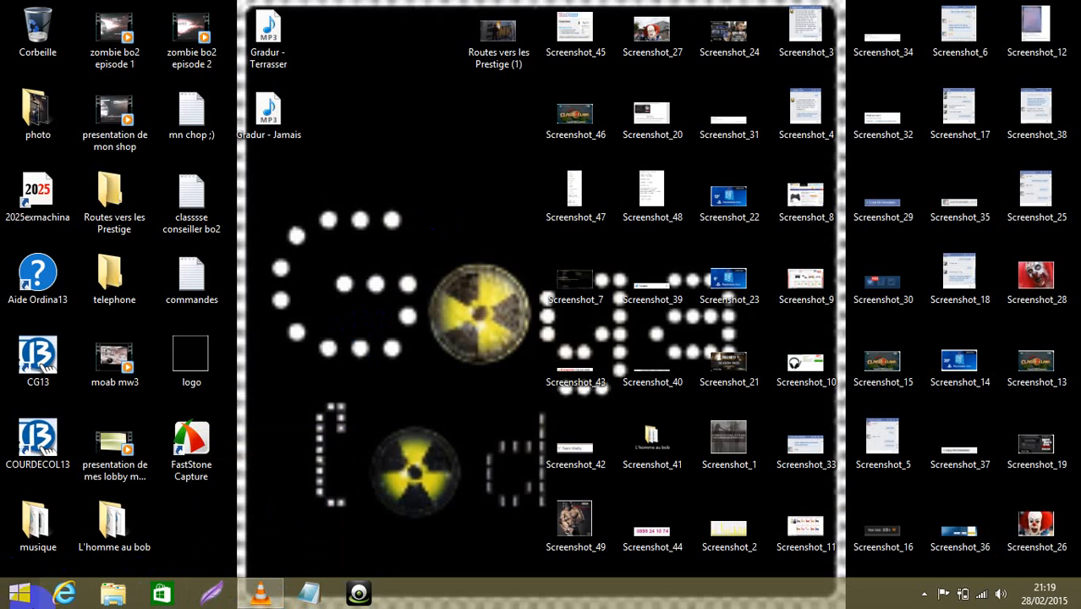
click(47, 590)
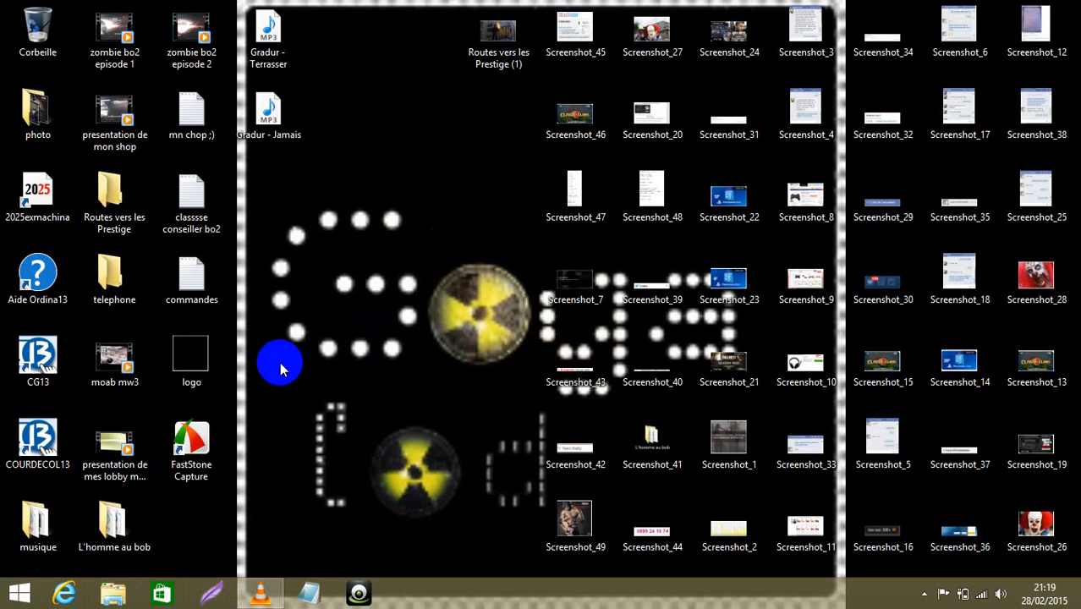
drag(275, 367, 492, 137)
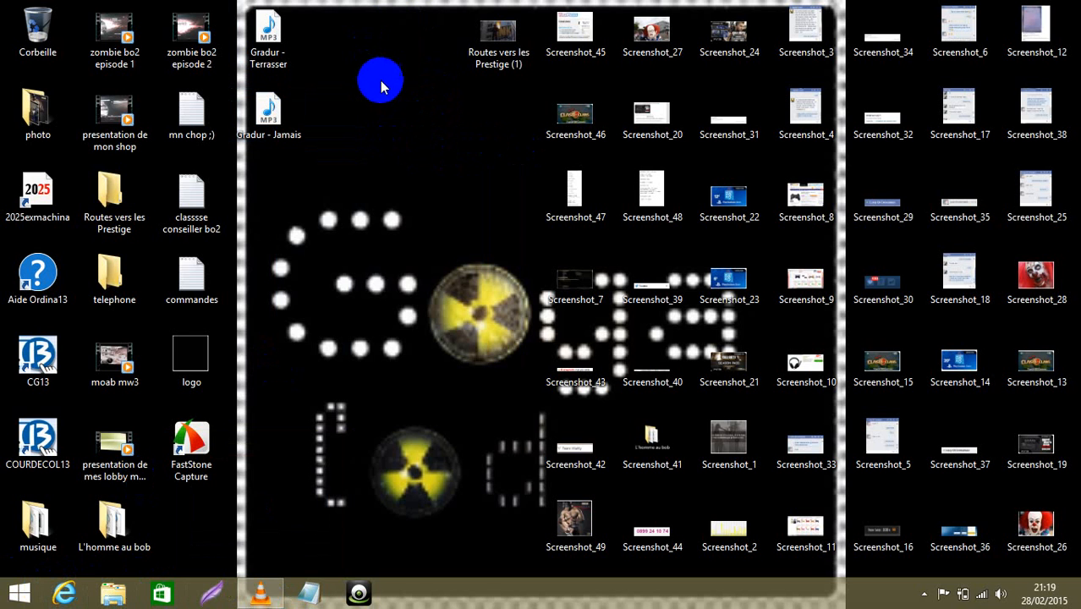
drag(322, 14, 373, 583)
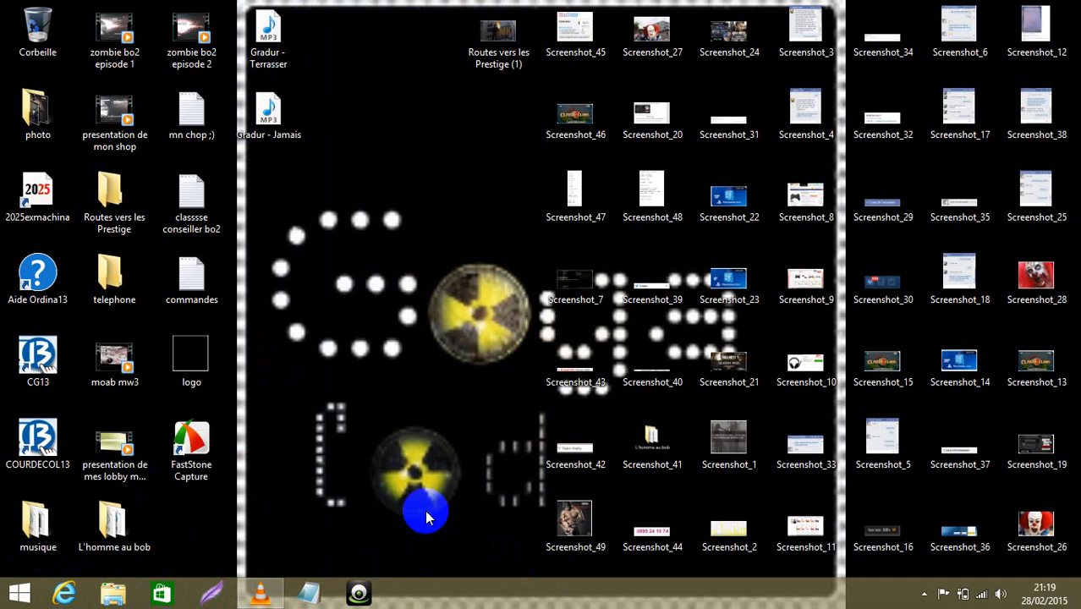
drag(533, 554, 520, 525)
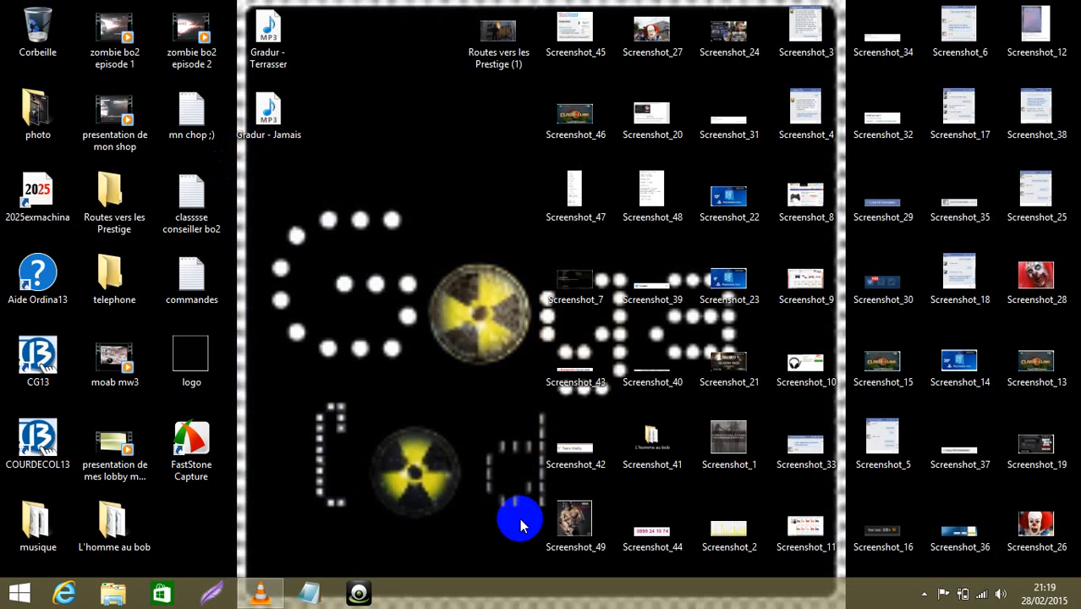